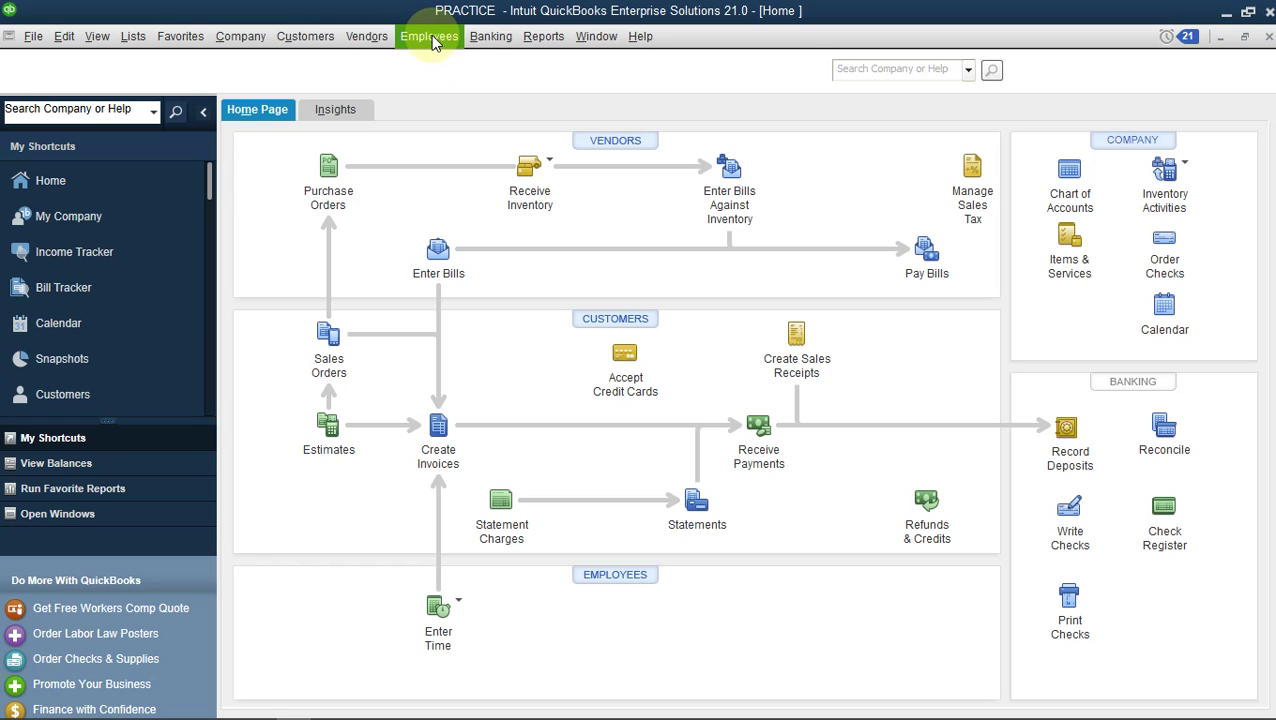
# Open the Employee Center from the Employees menu to list the active employees
pyautogui.click(432, 40)
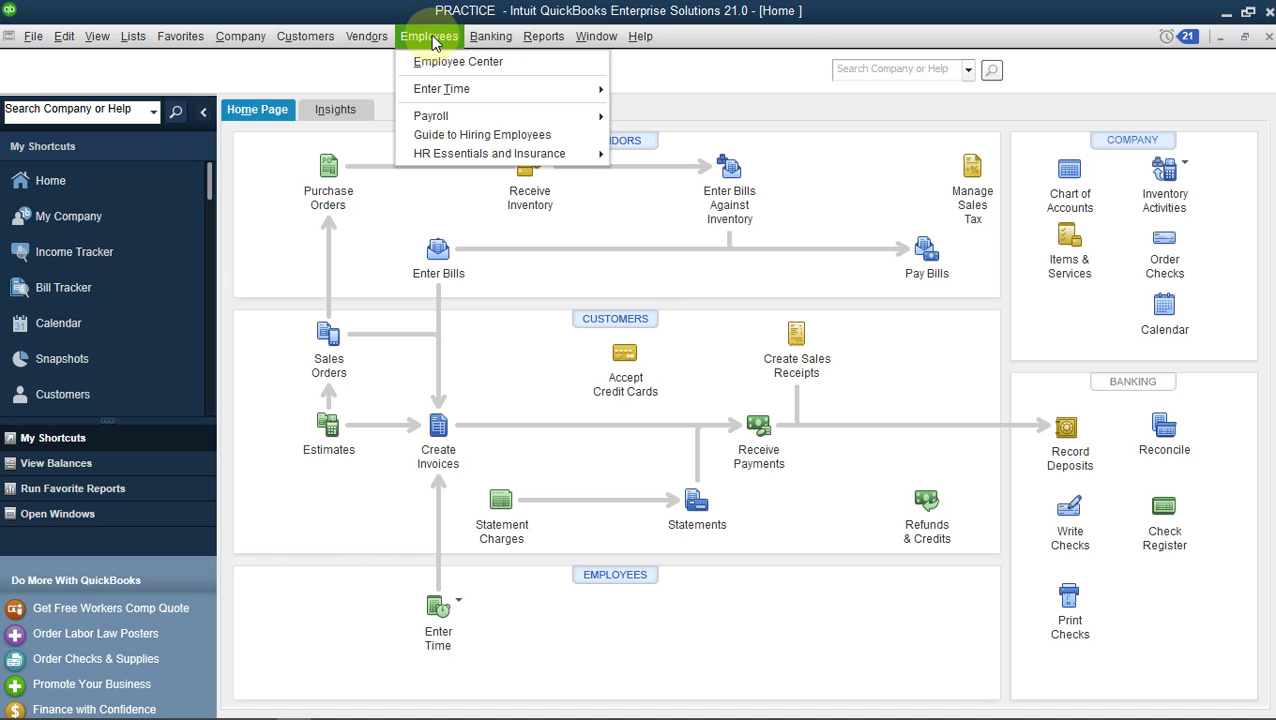
pyautogui.click(437, 63)
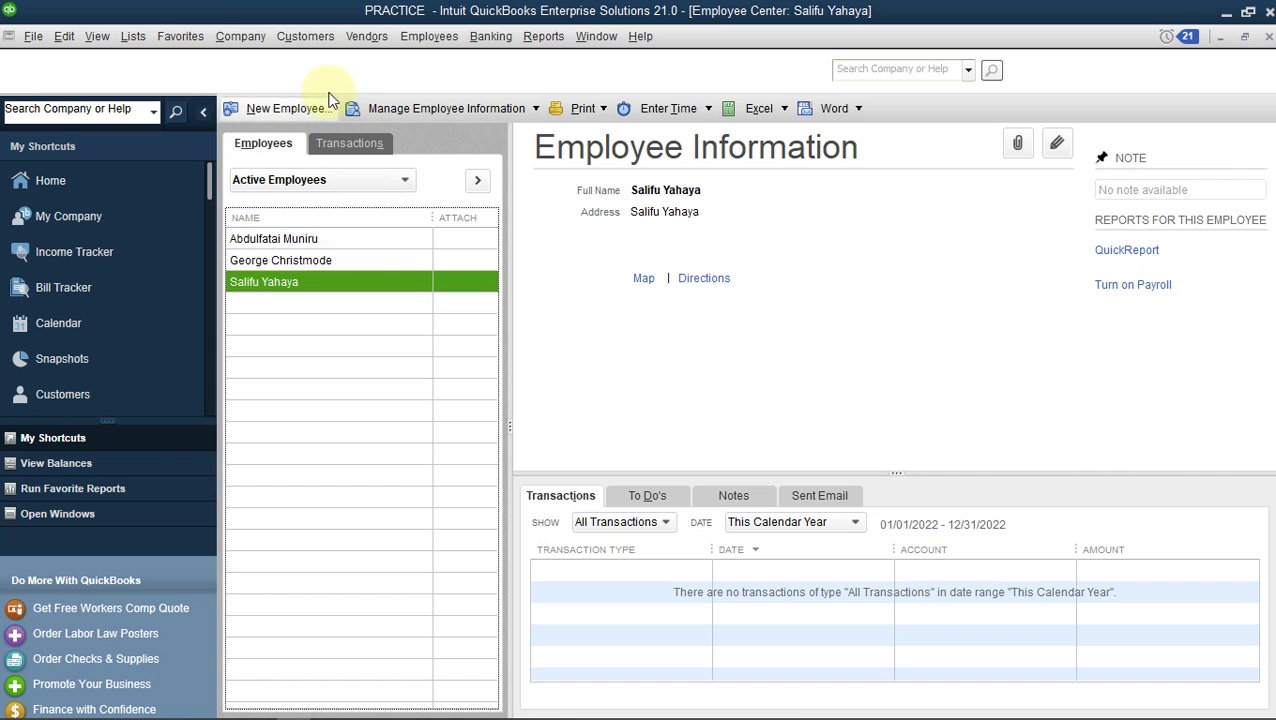
# Add a new employee with title Mr. and the employee's first and last name, then save
pyautogui.click(285, 110)
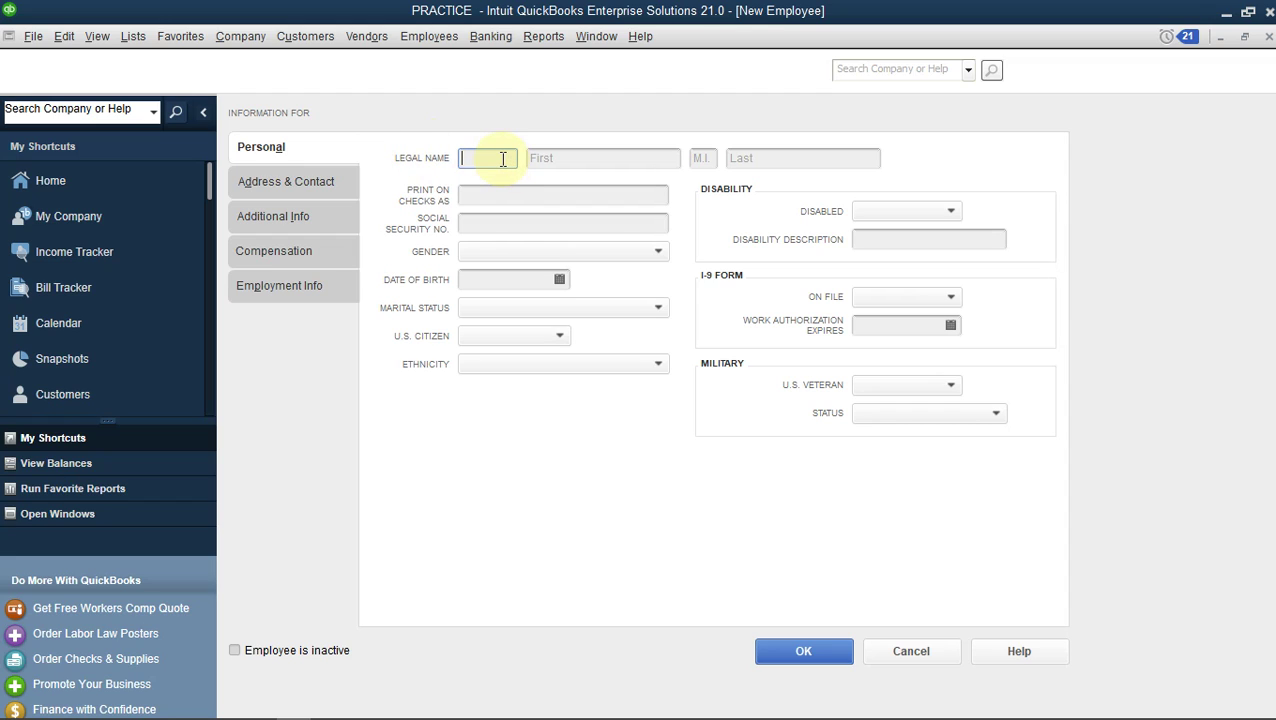
pyautogui.write('Mr.')
pyautogui.click(610, 157)
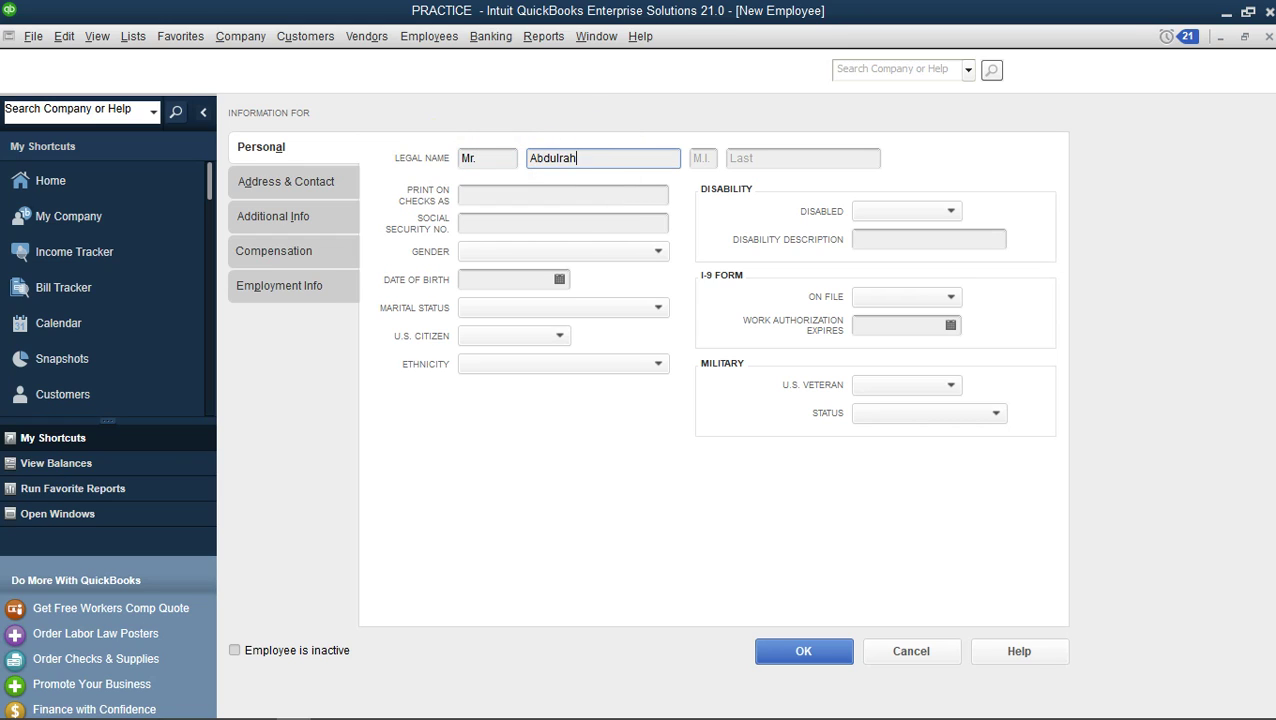
pyautogui.click(787, 155)
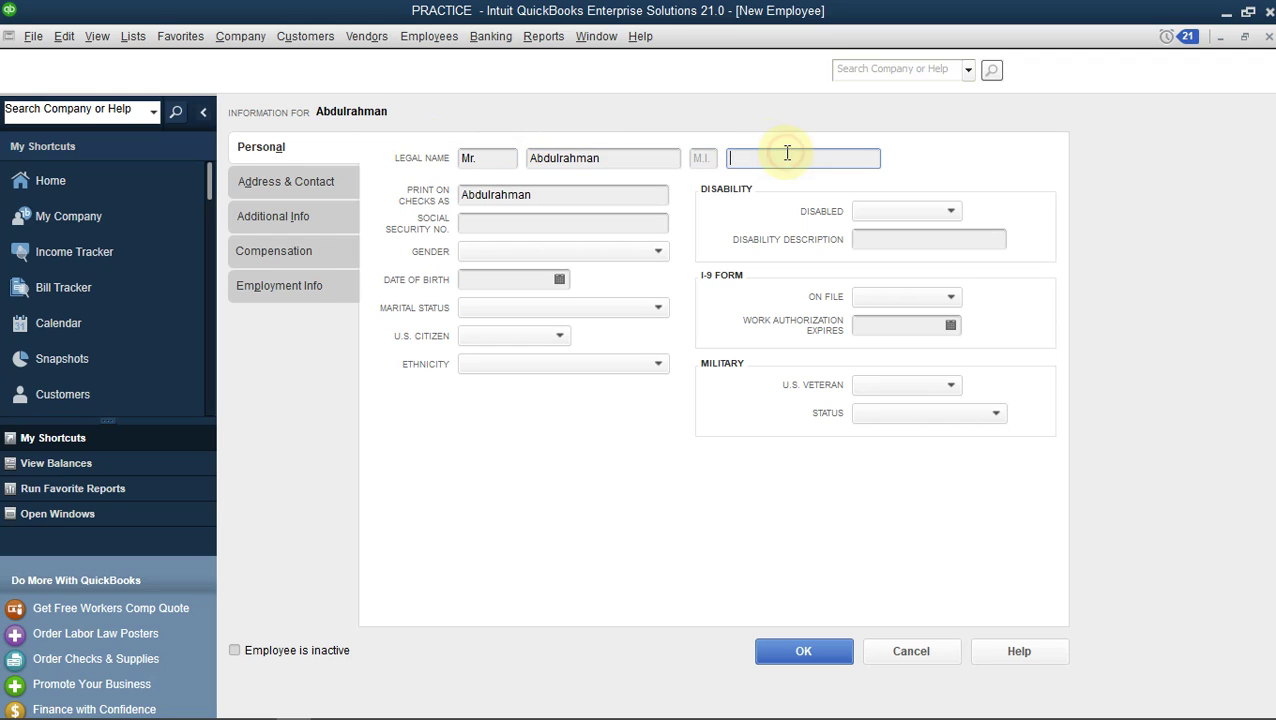
pyautogui.click(846, 648)
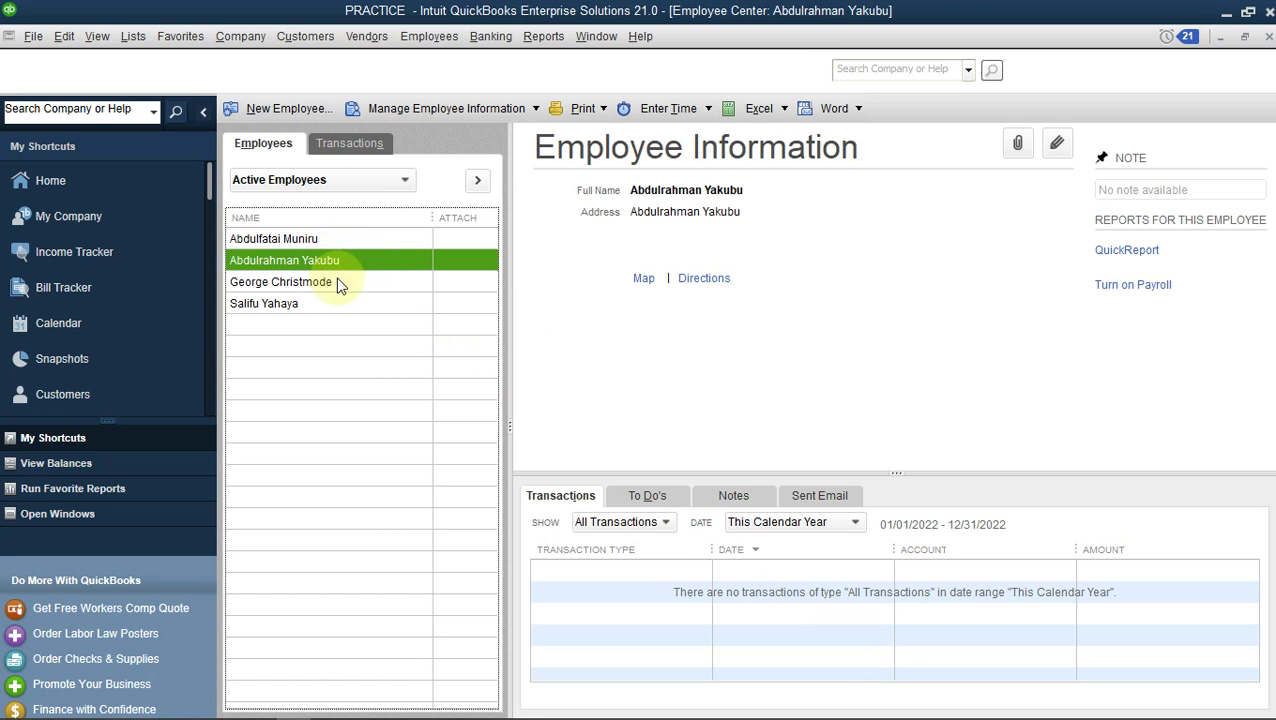
# View another employee's details, then open the Chart of Accounts from the Company menu
pyautogui.click(338, 307)
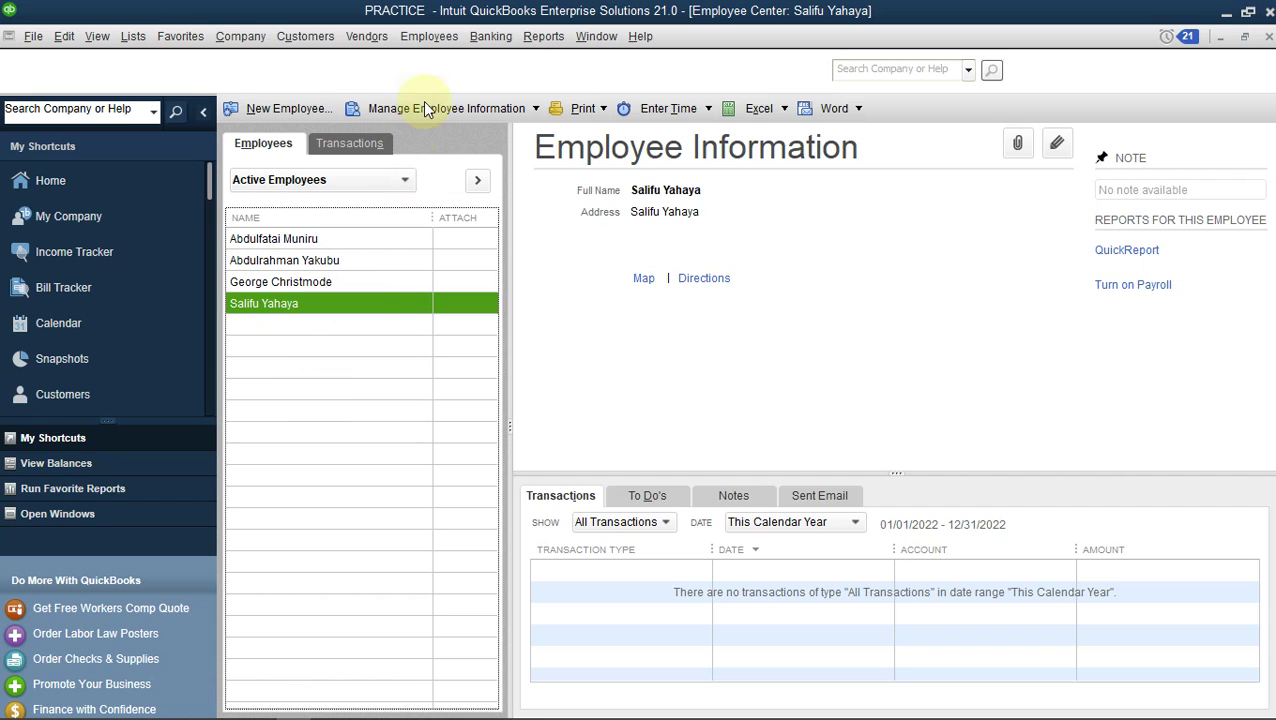
pyautogui.click(240, 36)
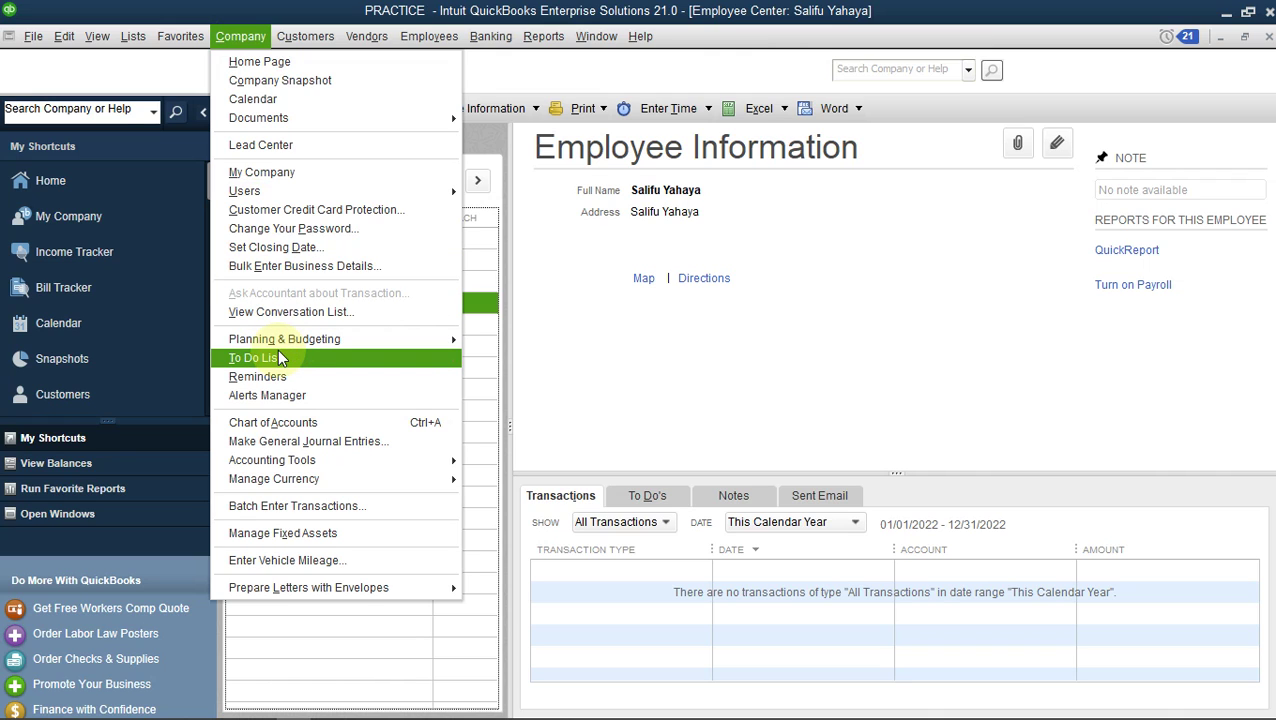
pyautogui.click(296, 424)
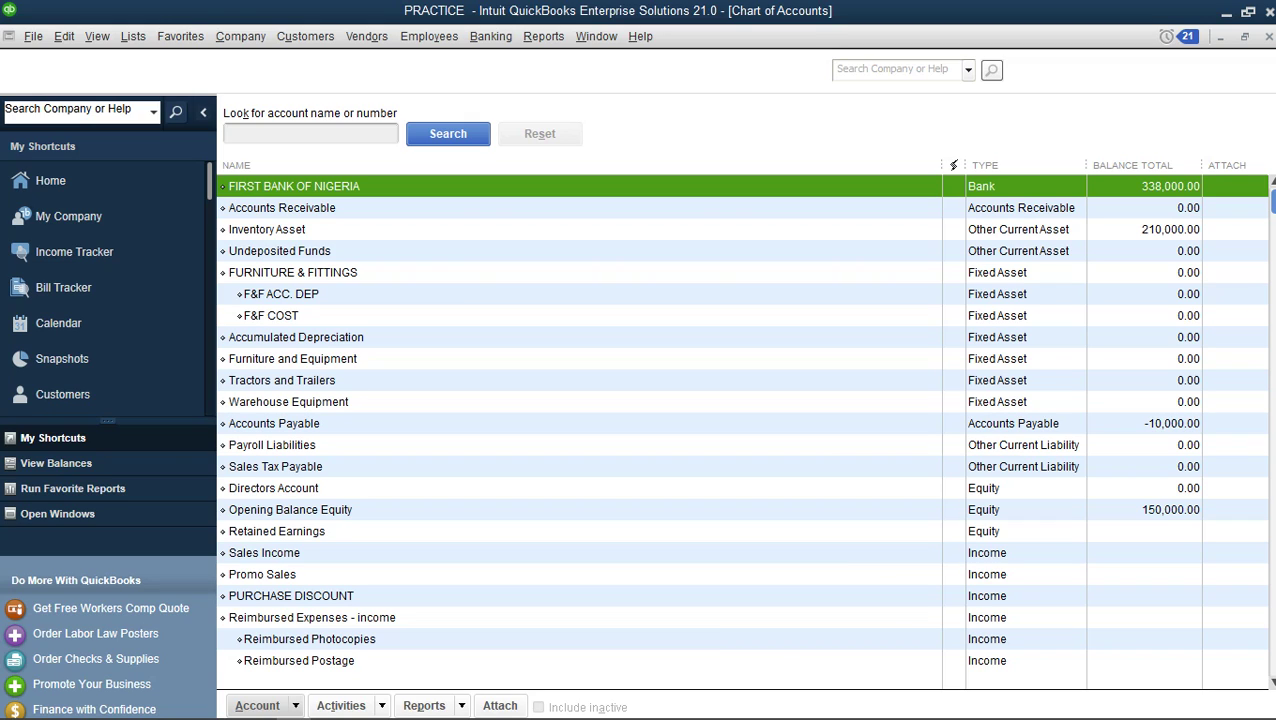
# Scroll the Chart of Accounts to find the Payroll Expenses and Payroll Liabilities accounts
pyautogui.scroll(-8, 742, 420)
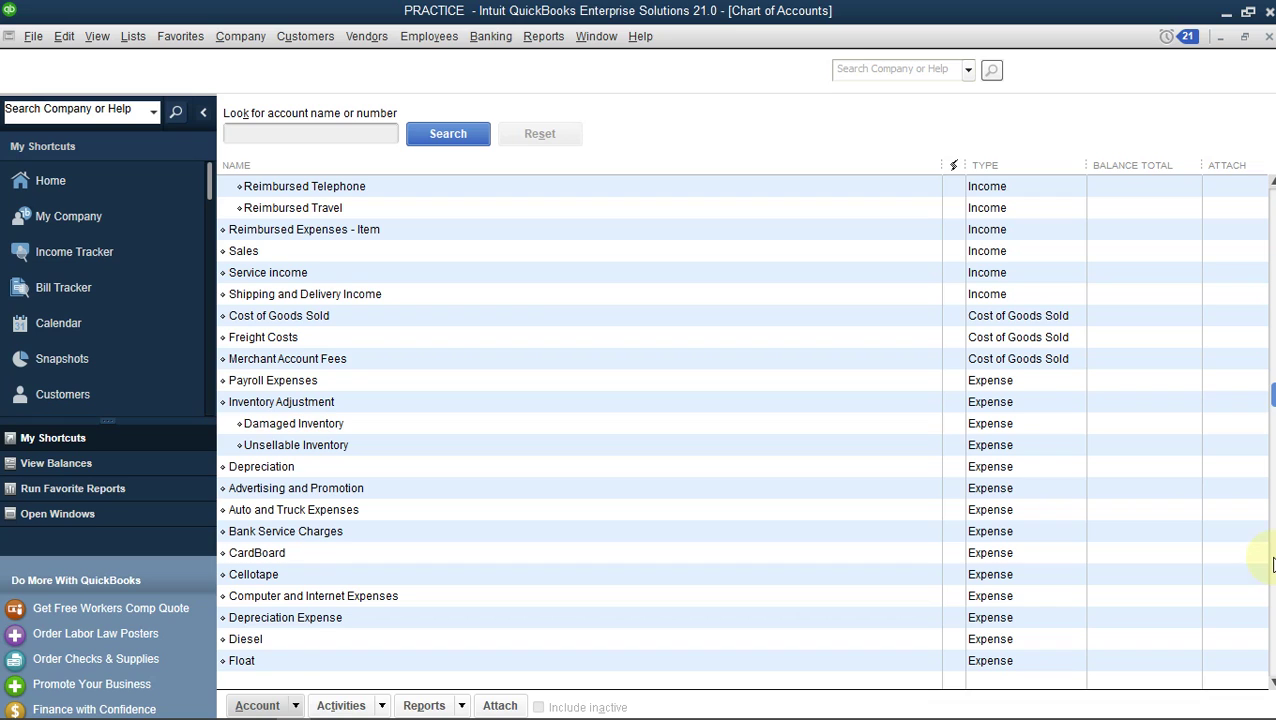
pyautogui.click(1270, 558)
pyautogui.scroll(-3, 740, 420)
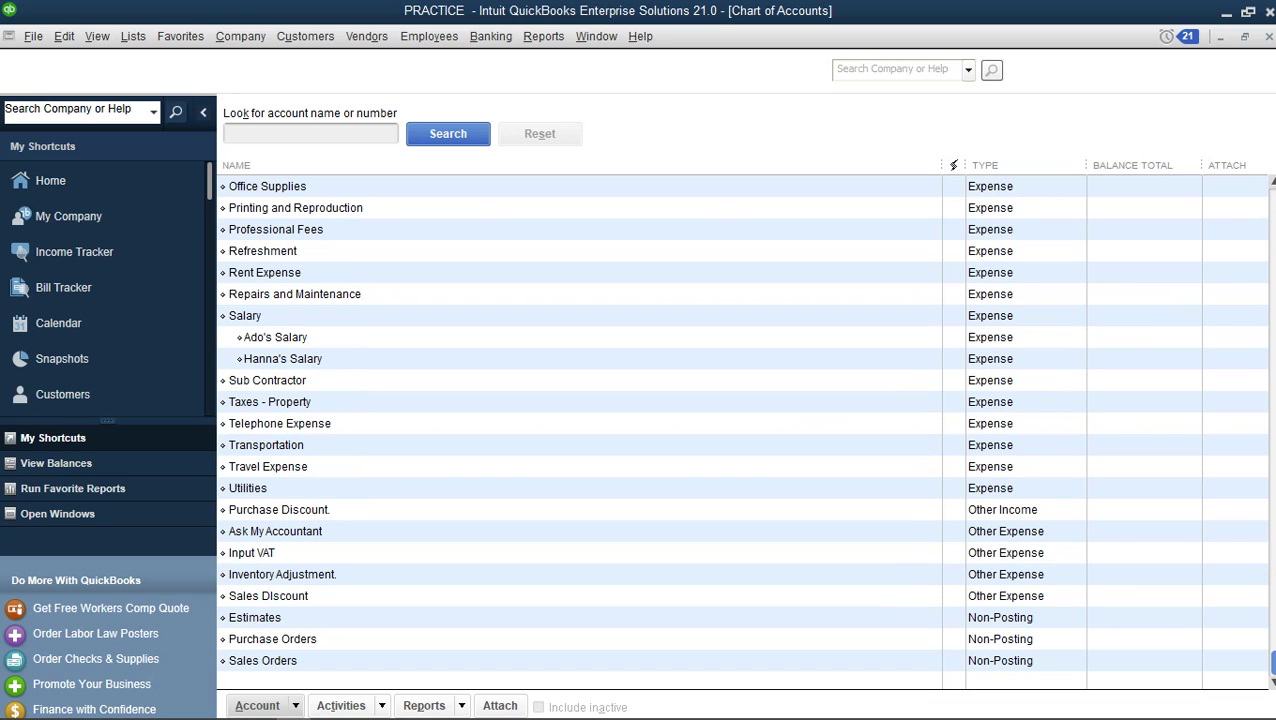
pyautogui.click(1270, 423)
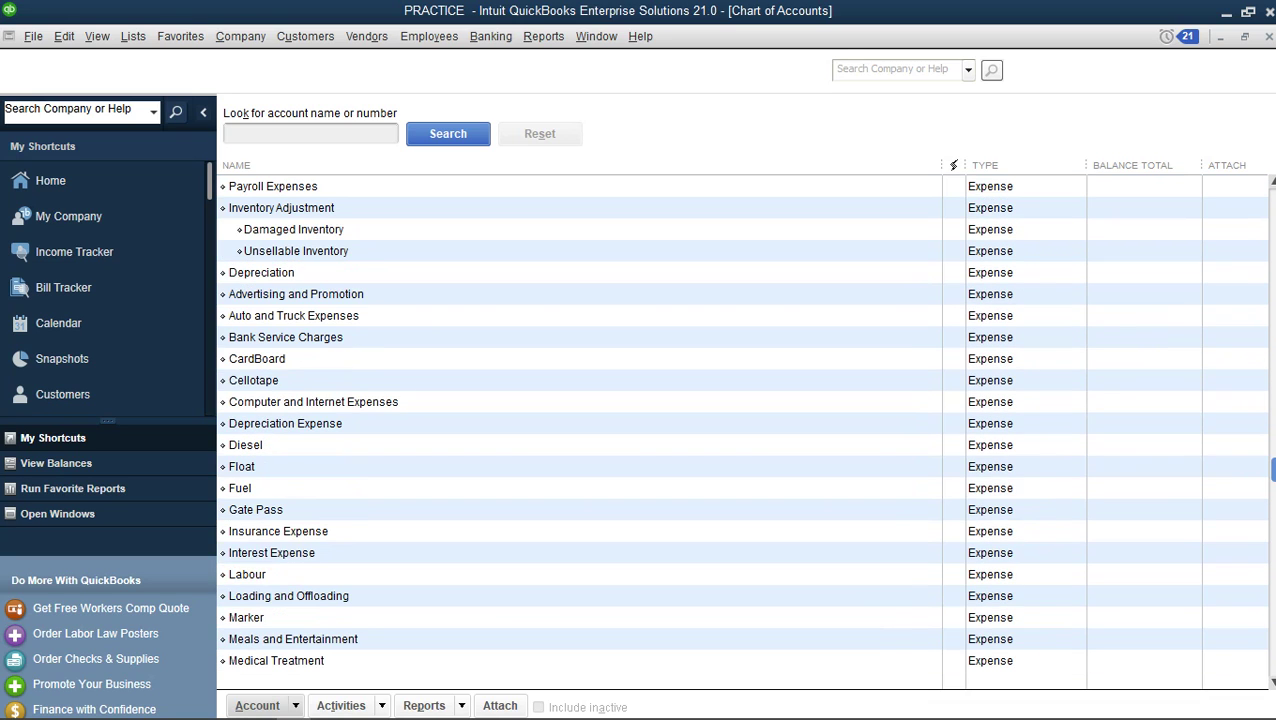
pyautogui.scroll(8, 740, 420)
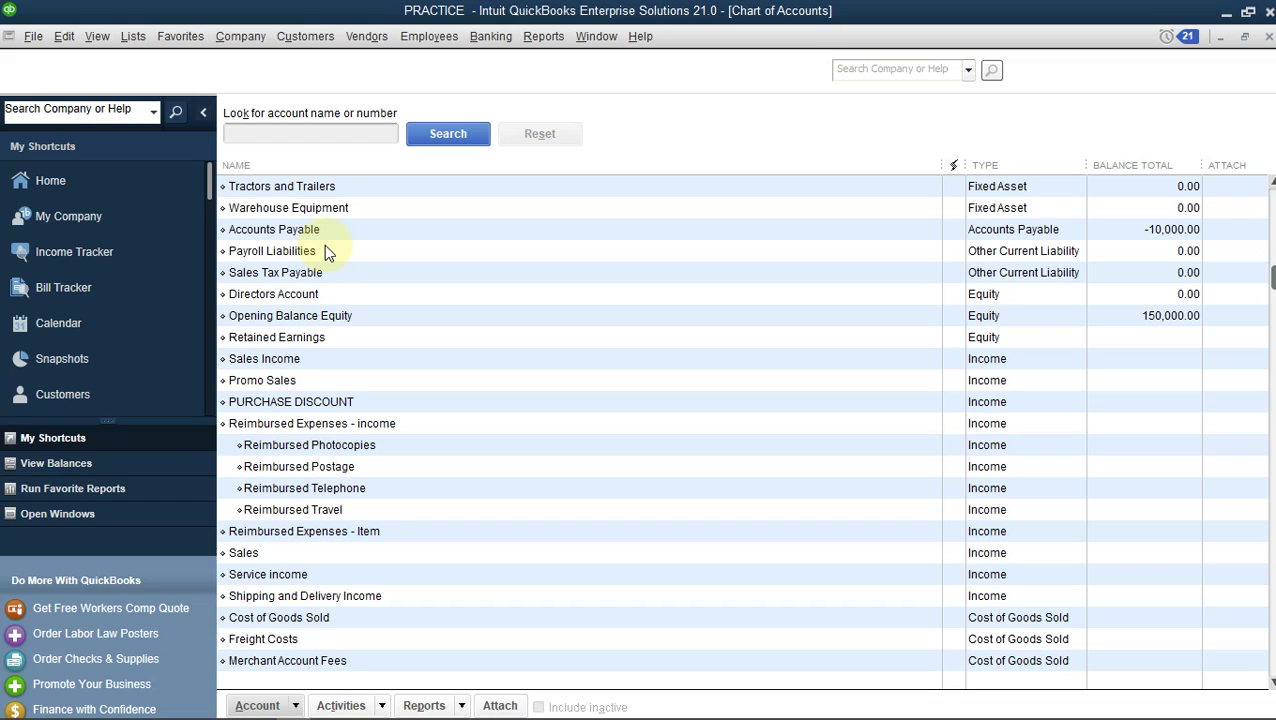
pyautogui.click(241, 38)
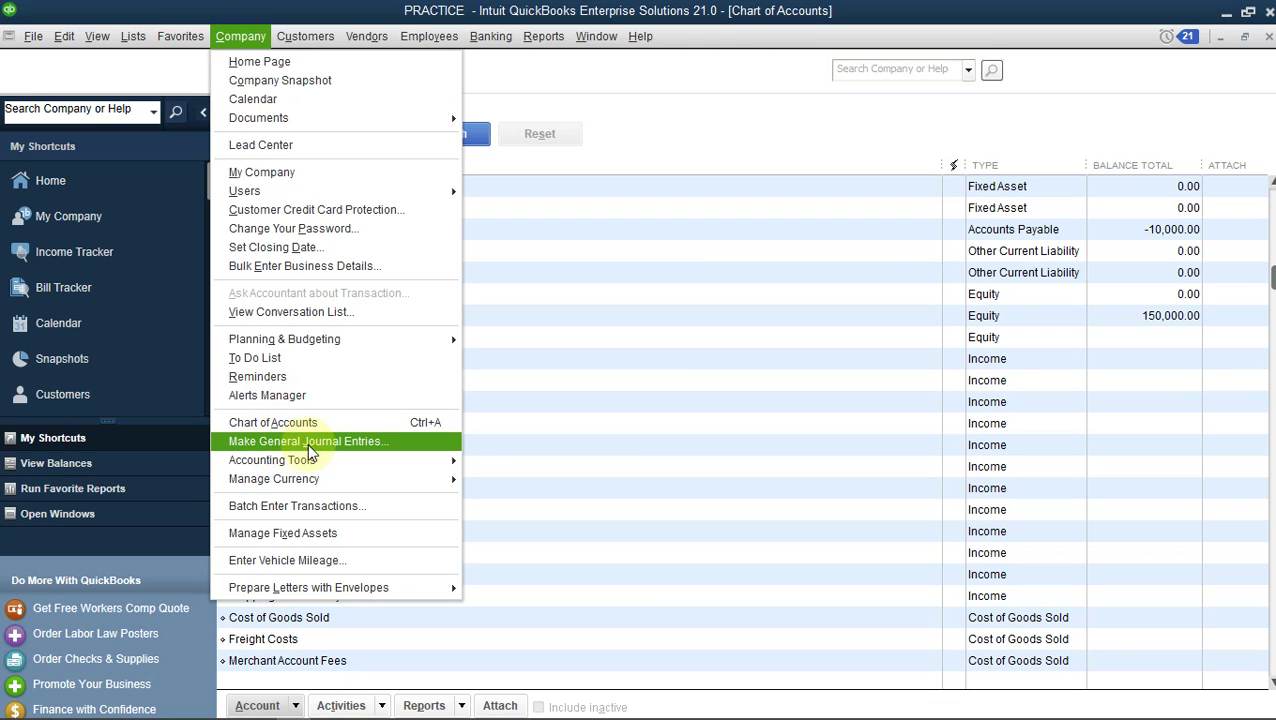
# Open Make General Journal Entries, set Entry No. to 0001 and the date to 11/30/2022
pyautogui.click(335, 443)
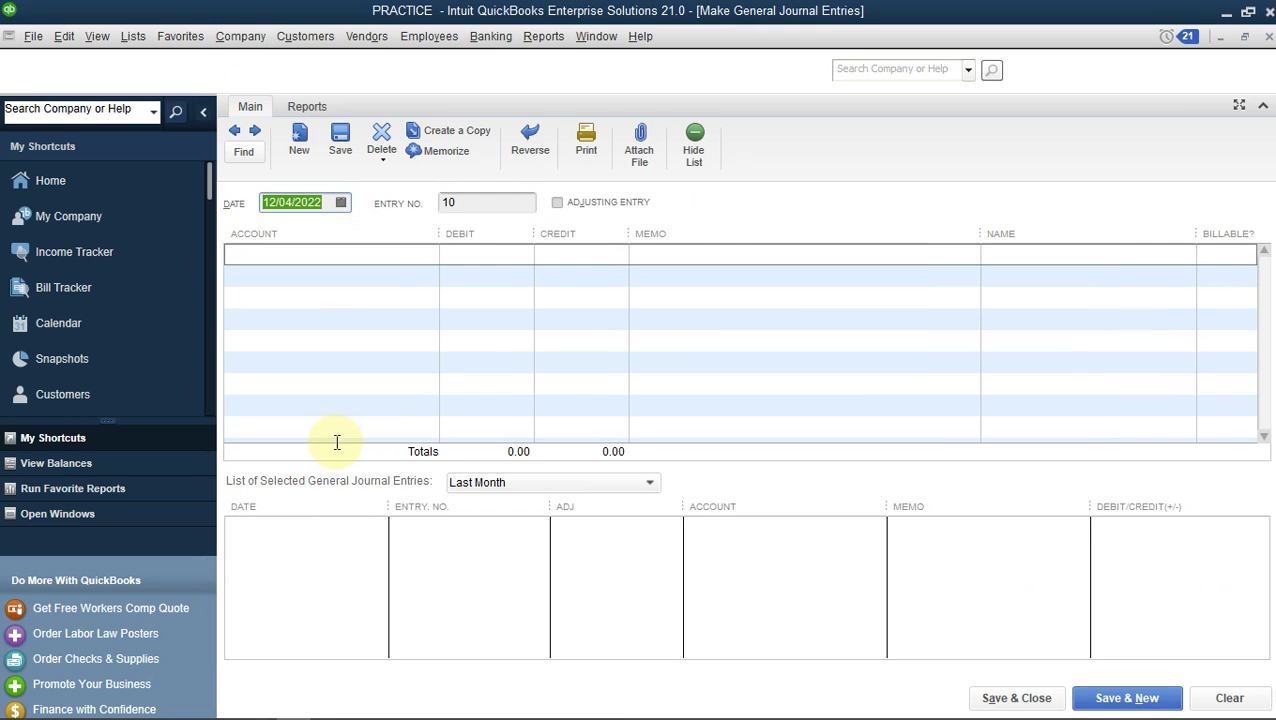
pyautogui.click(466, 205)
pyautogui.press('BackSpace')
pyautogui.press('BackSpace')
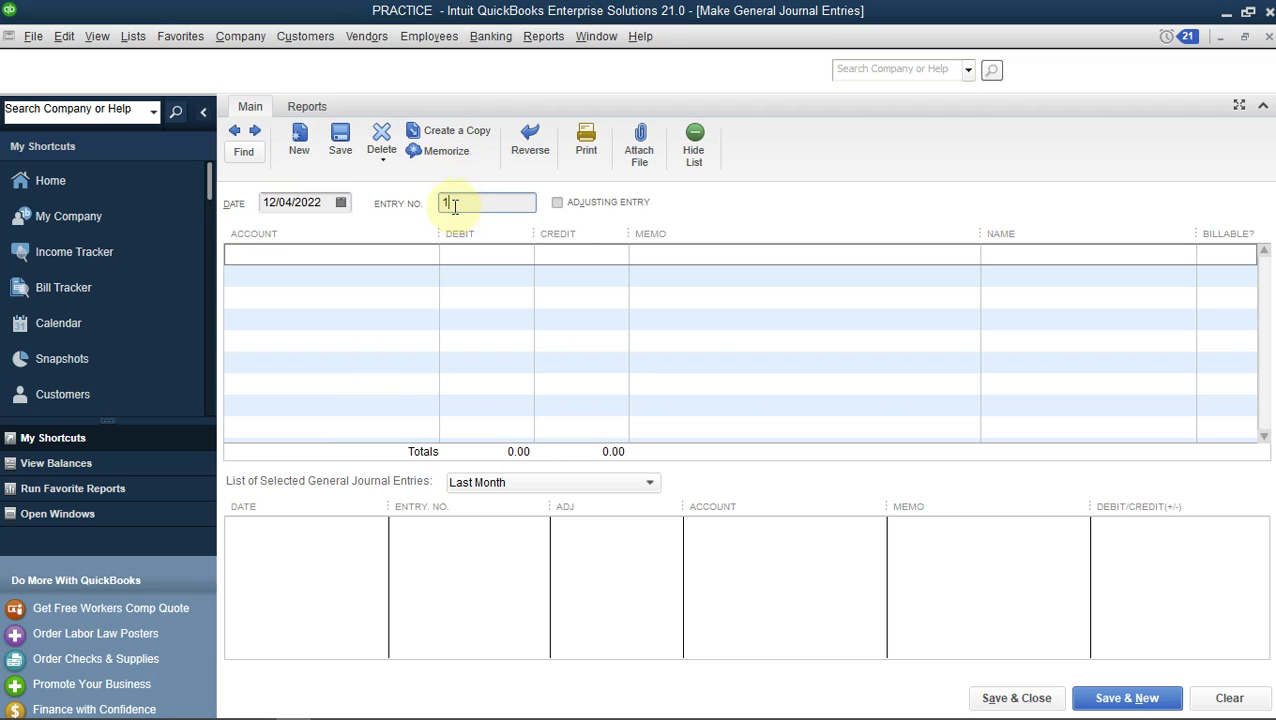
pyautogui.write('0001')
pyautogui.click(340, 203)
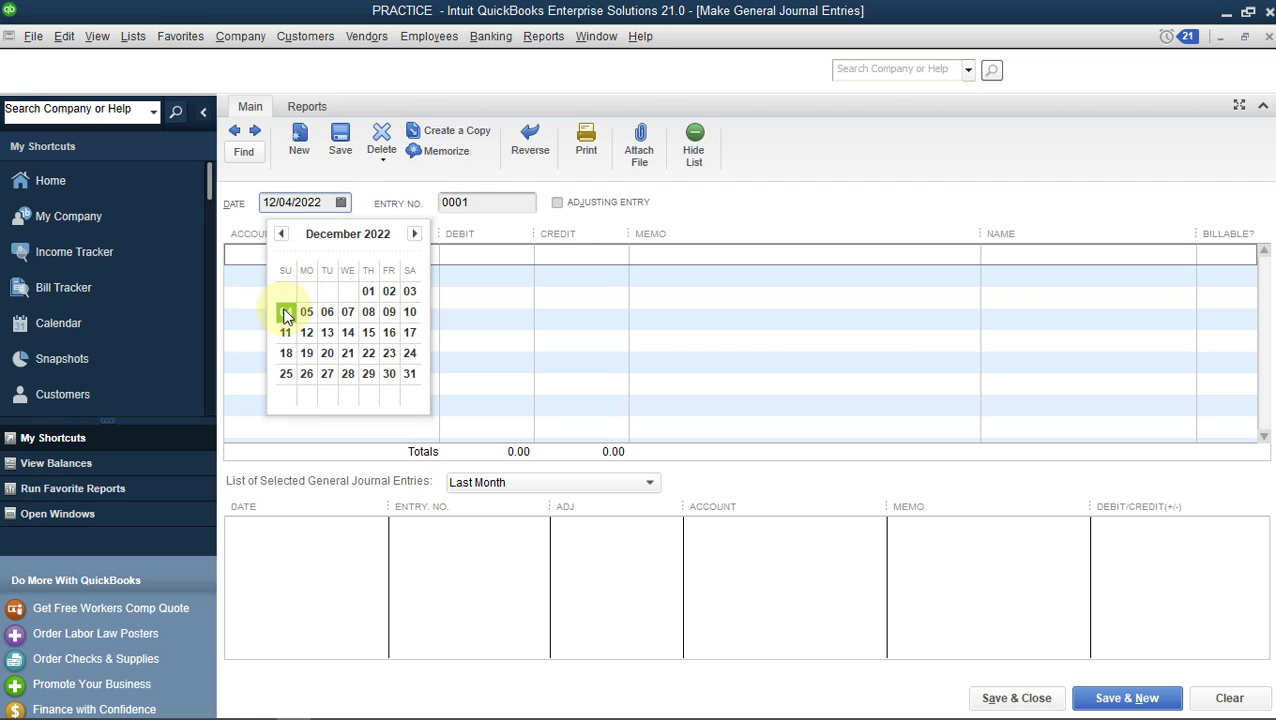
pyautogui.click(281, 233)
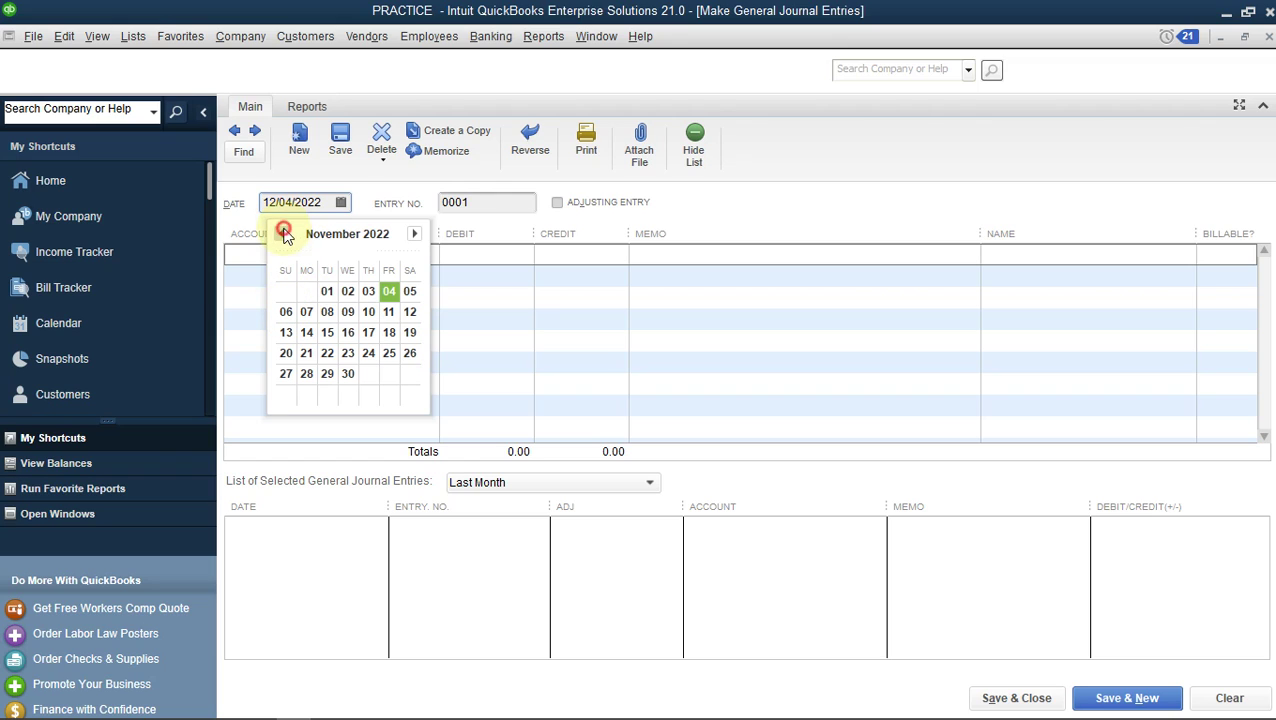
pyautogui.click(347, 373)
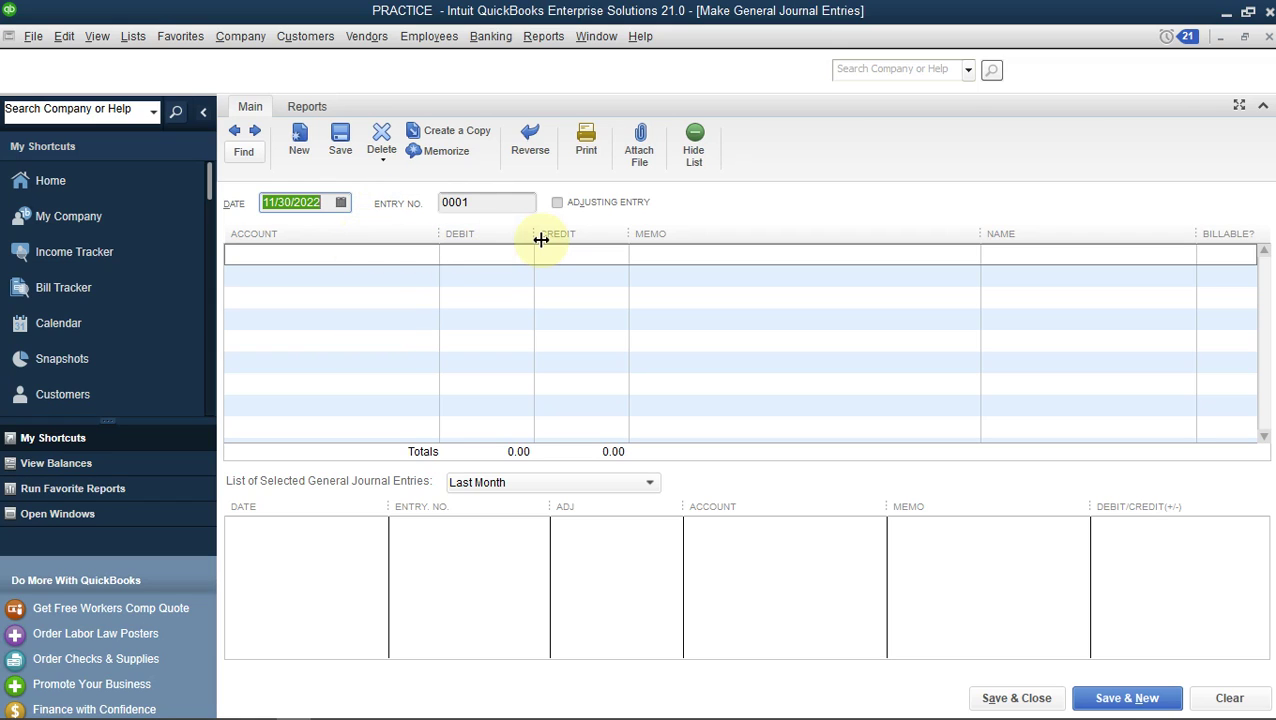
# Enter the first line as a 10,000 debit to Payroll Expenses
pyautogui.click(367, 256)
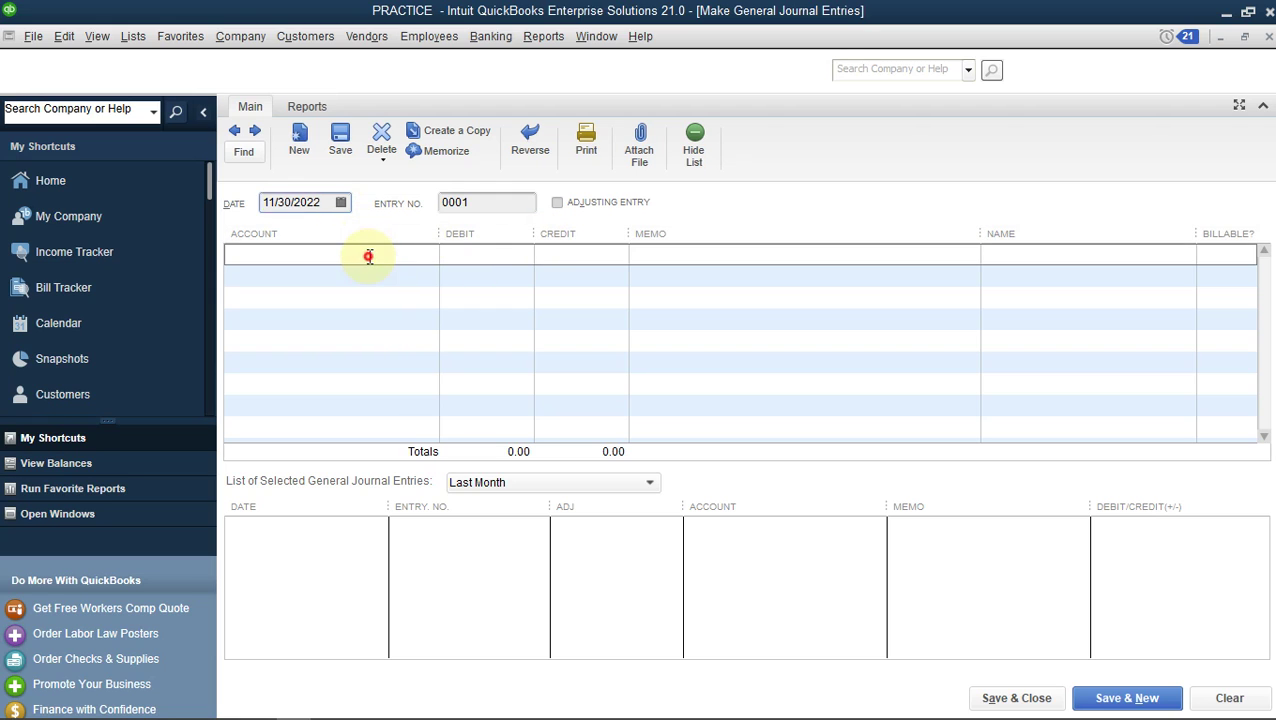
pyautogui.click(428, 253)
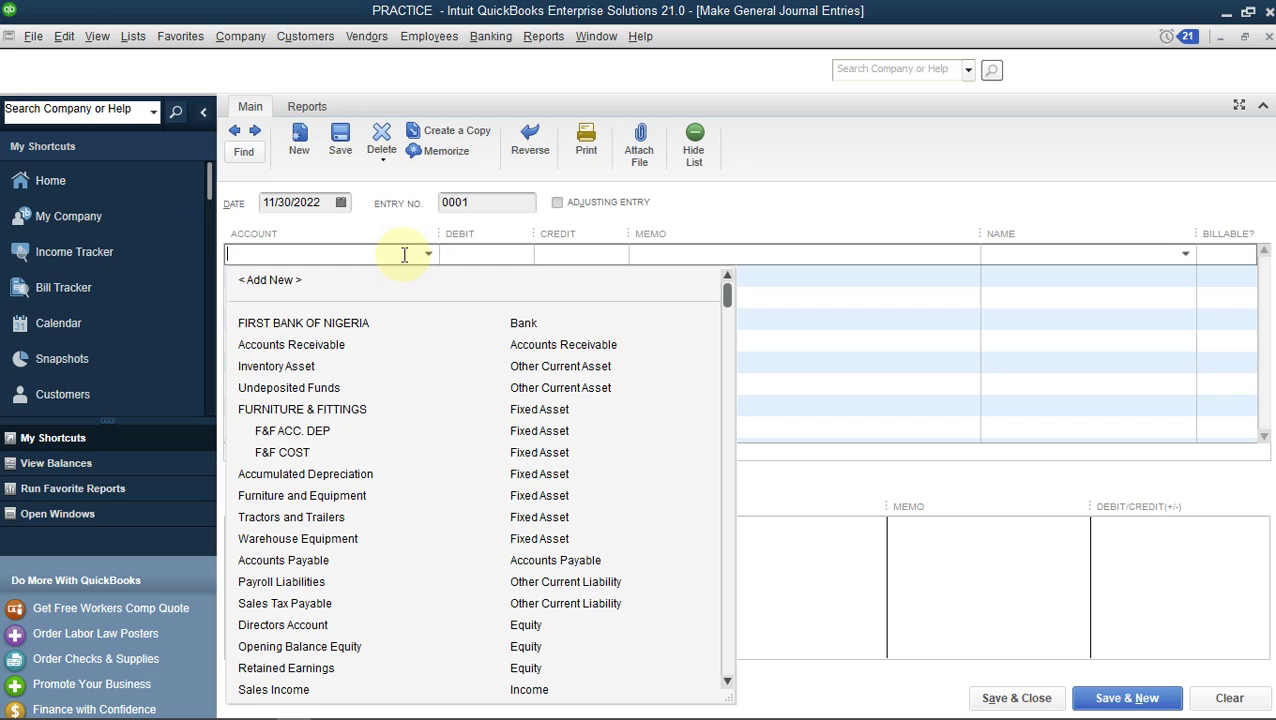
pyautogui.write('Payroll Expenses')
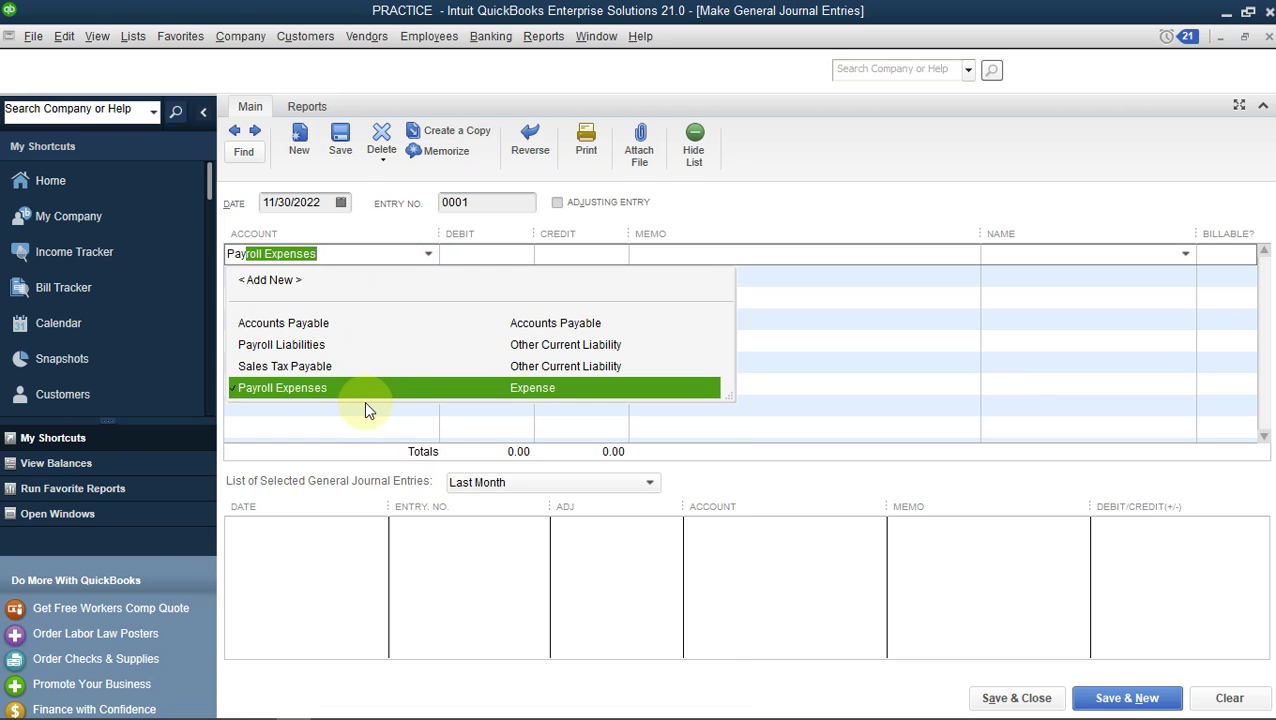
pyautogui.click(340, 390)
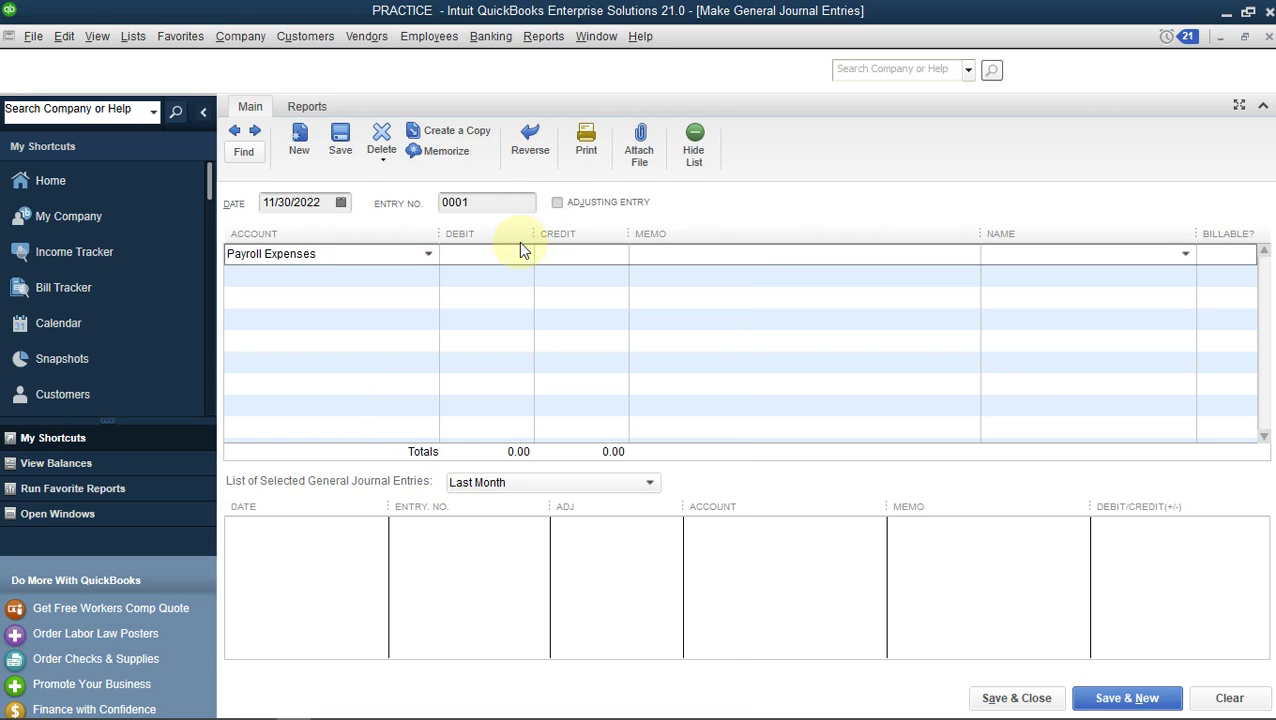
pyautogui.click(487, 252)
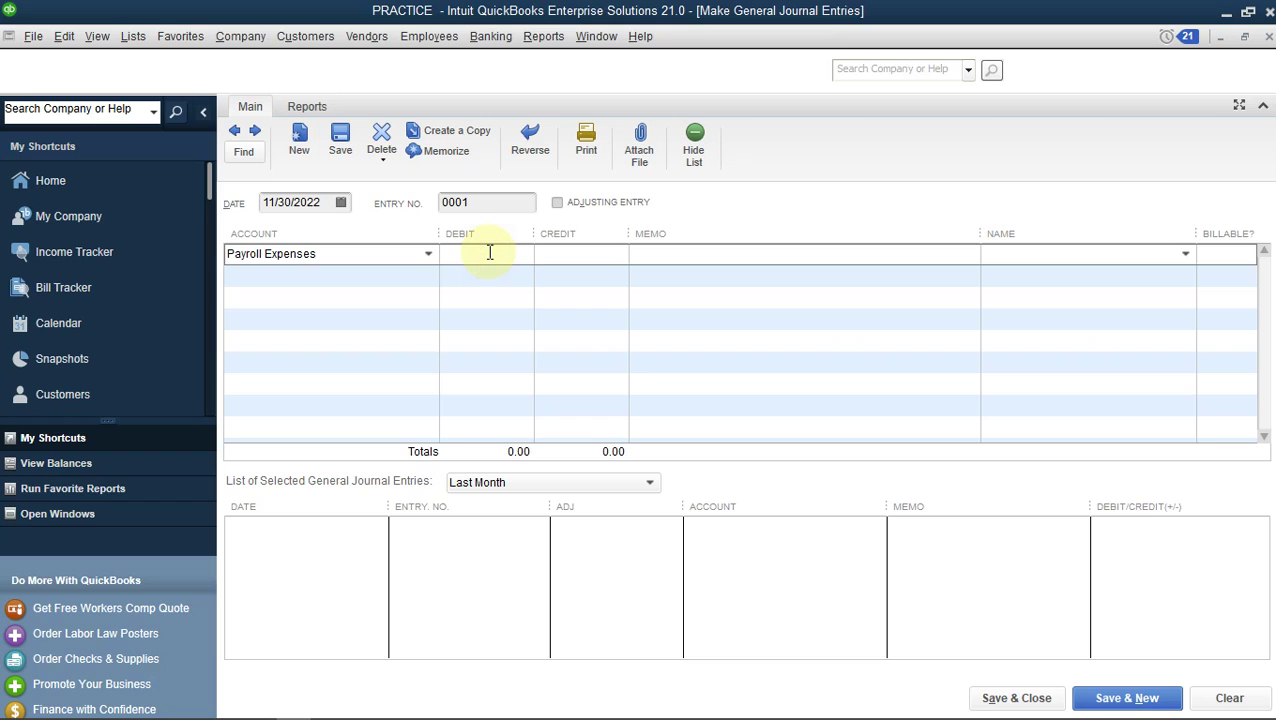
pyautogui.write('10,000')
pyautogui.click(508, 275)
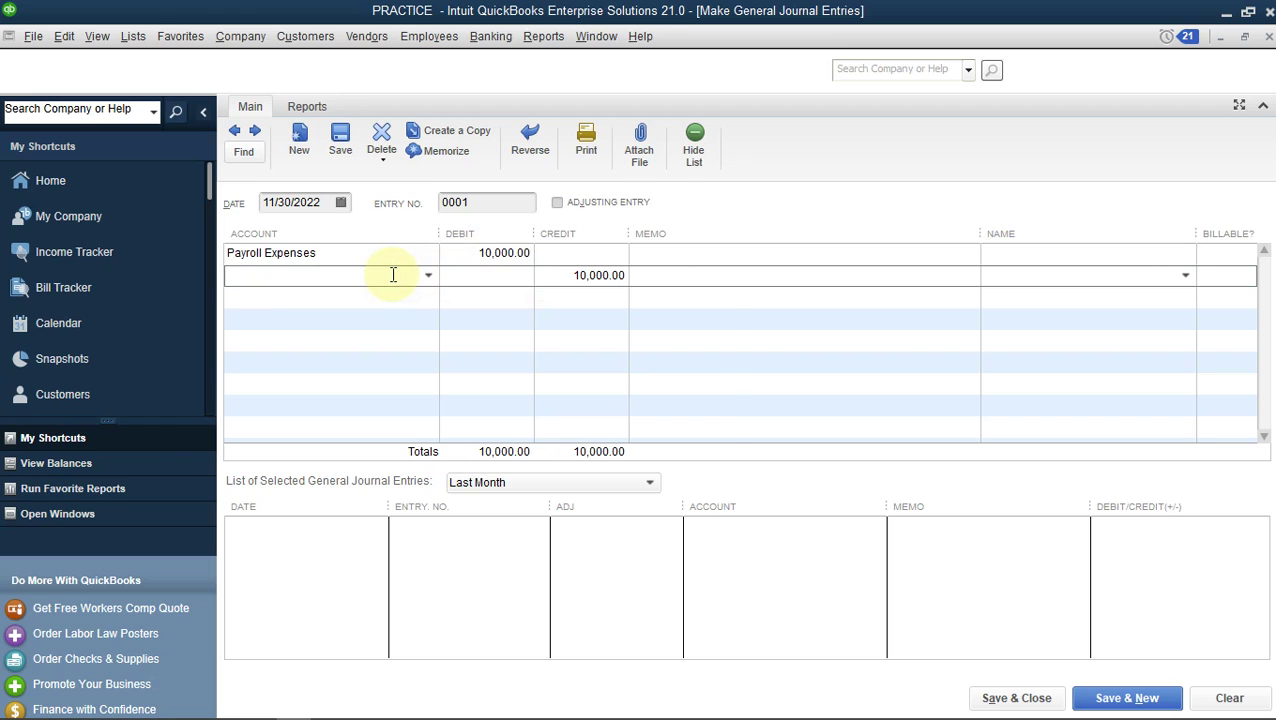
# Set the second line's account to Payroll Liabilities for the balancing 10,000 credit
pyautogui.write('Payroll Expenses')
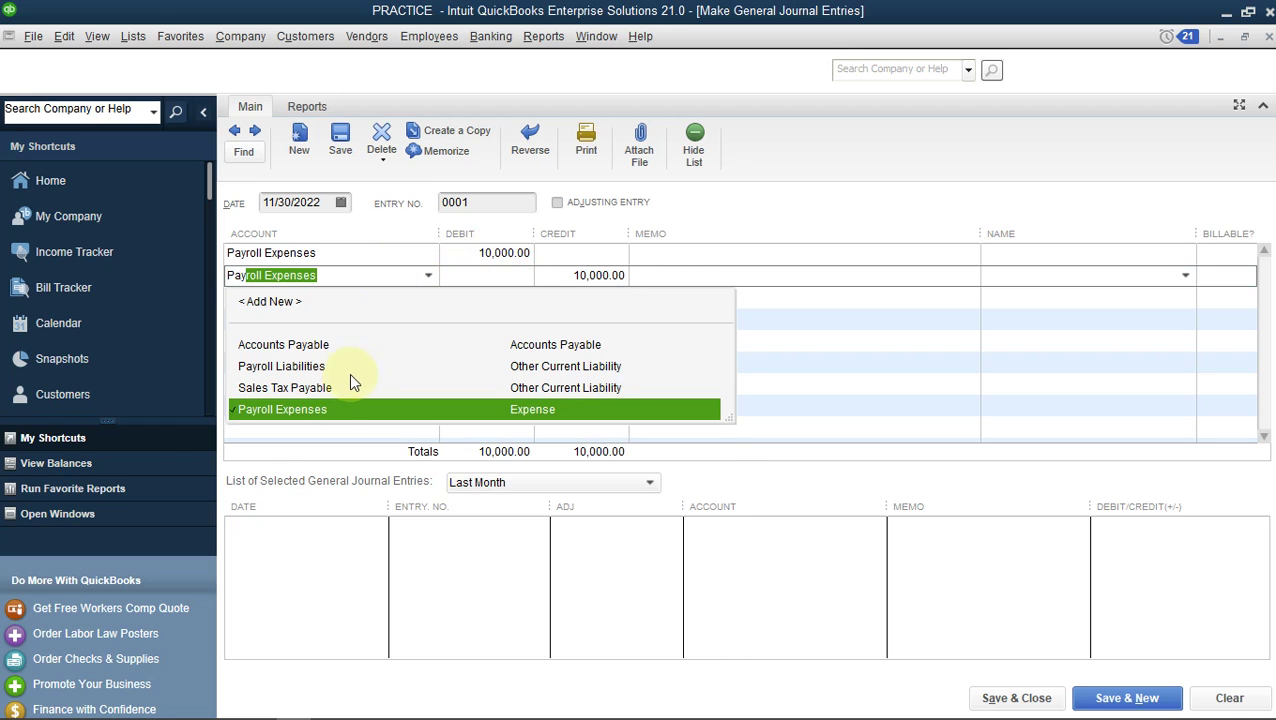
pyautogui.click(280, 366)
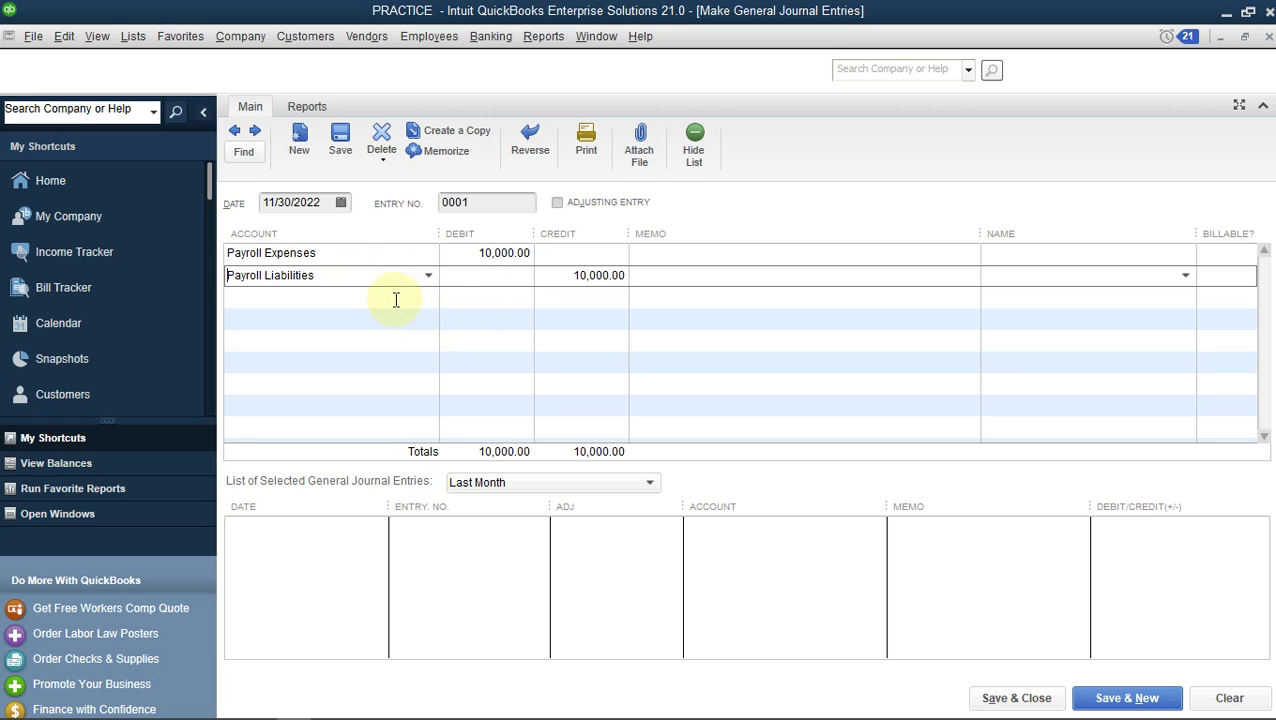
pyautogui.click(396, 297)
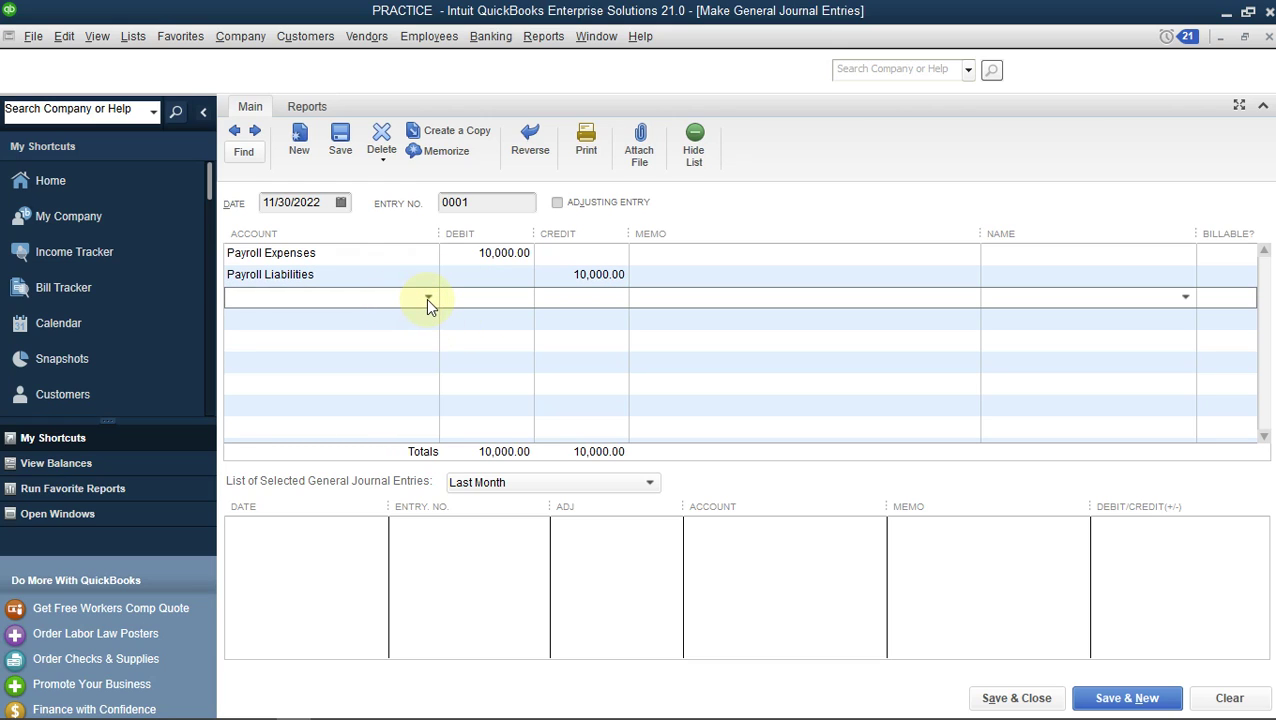
# Enter the third line as a 20,000 debit to Payroll Expenses
pyautogui.write('Payroll Expenses')
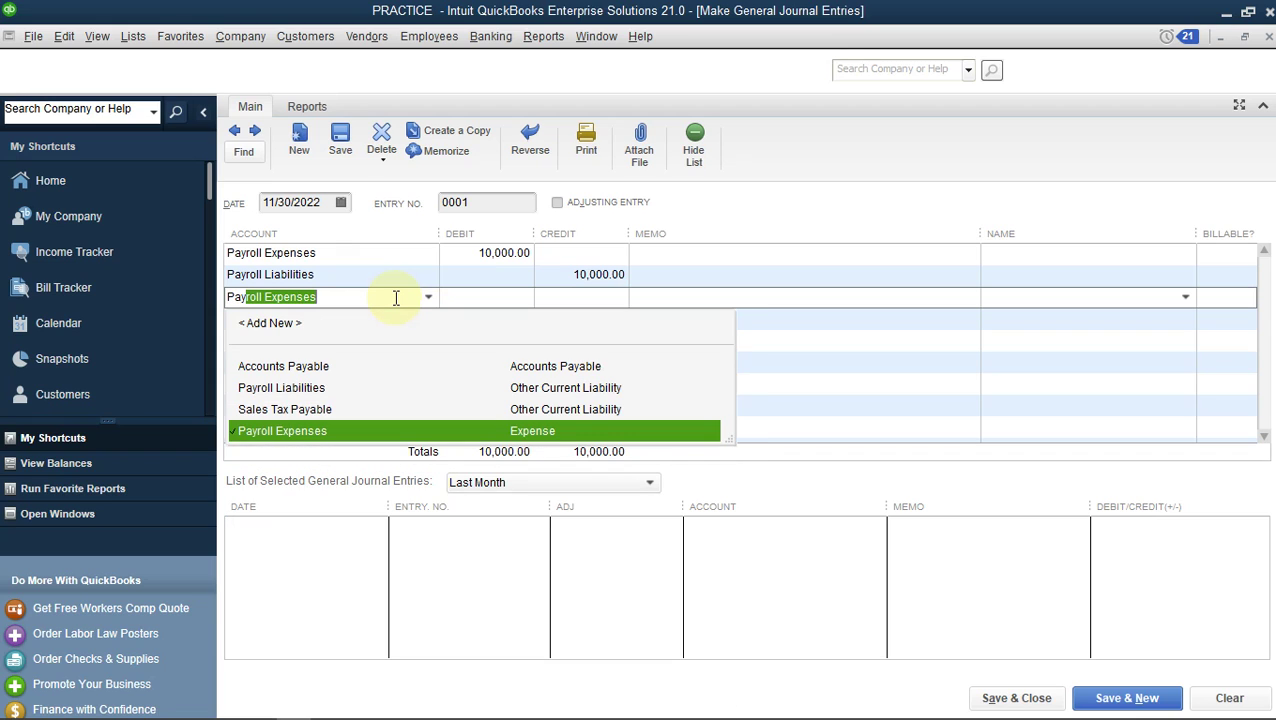
pyautogui.click(295, 432)
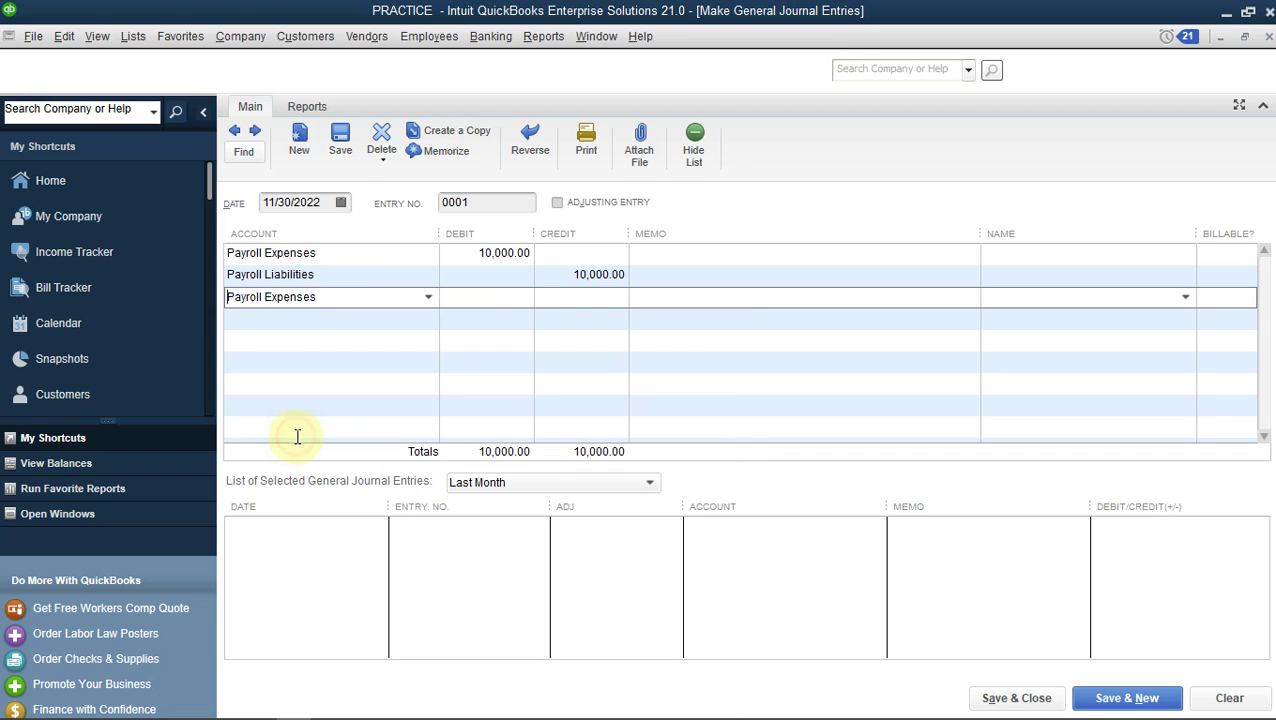
pyautogui.click(509, 299)
pyautogui.write('200000.00')
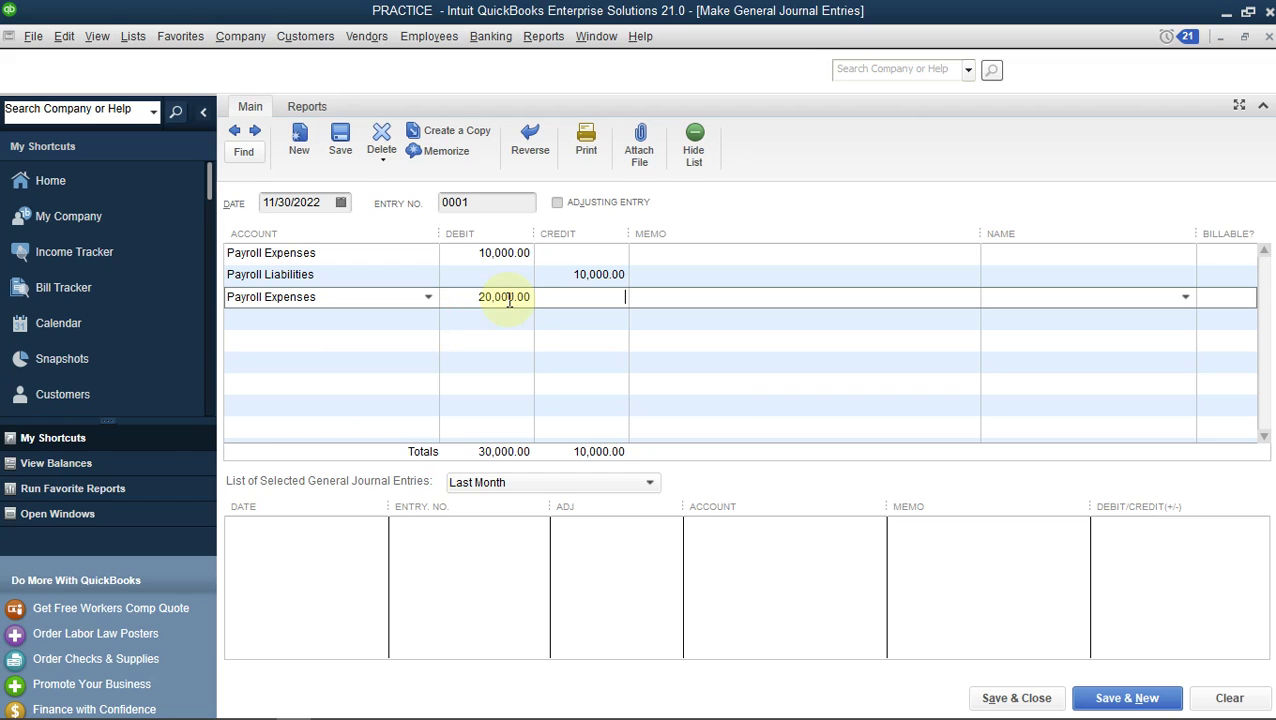
# Set the fourth line to Payroll Liabilities for the matching 20,000 credit
pyautogui.click(463, 320)
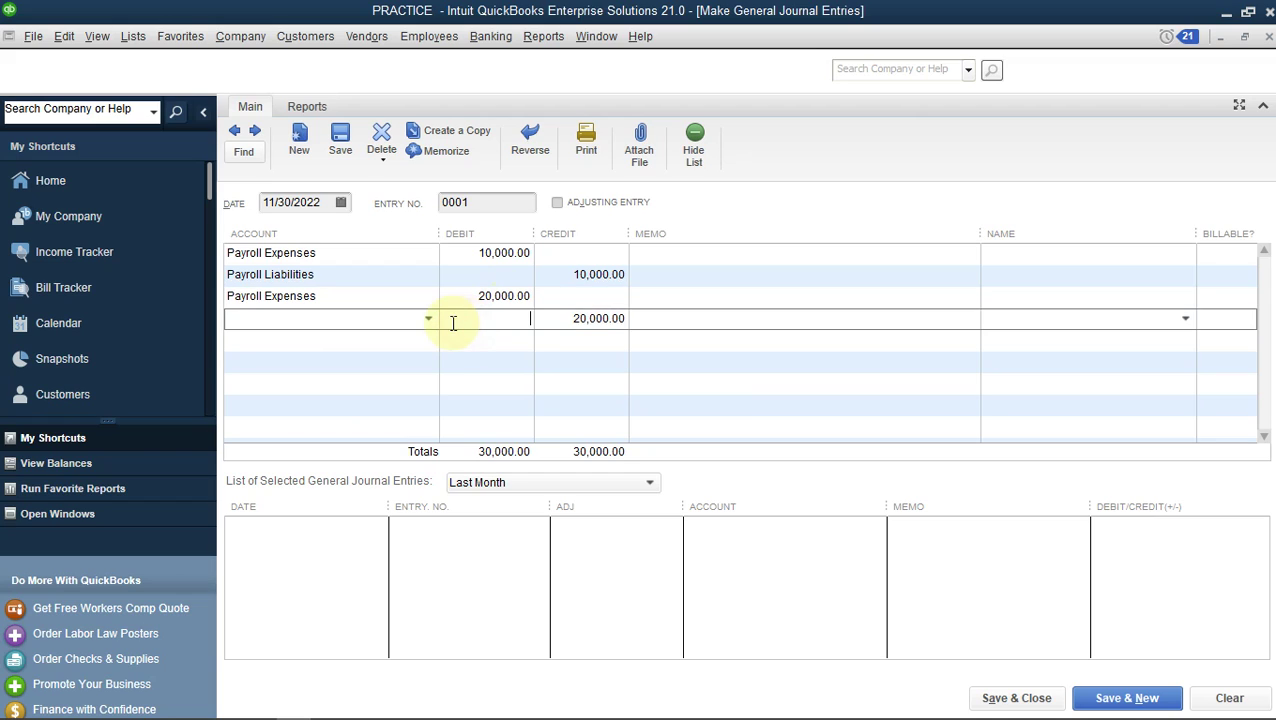
pyautogui.click(403, 320)
pyautogui.write('py')
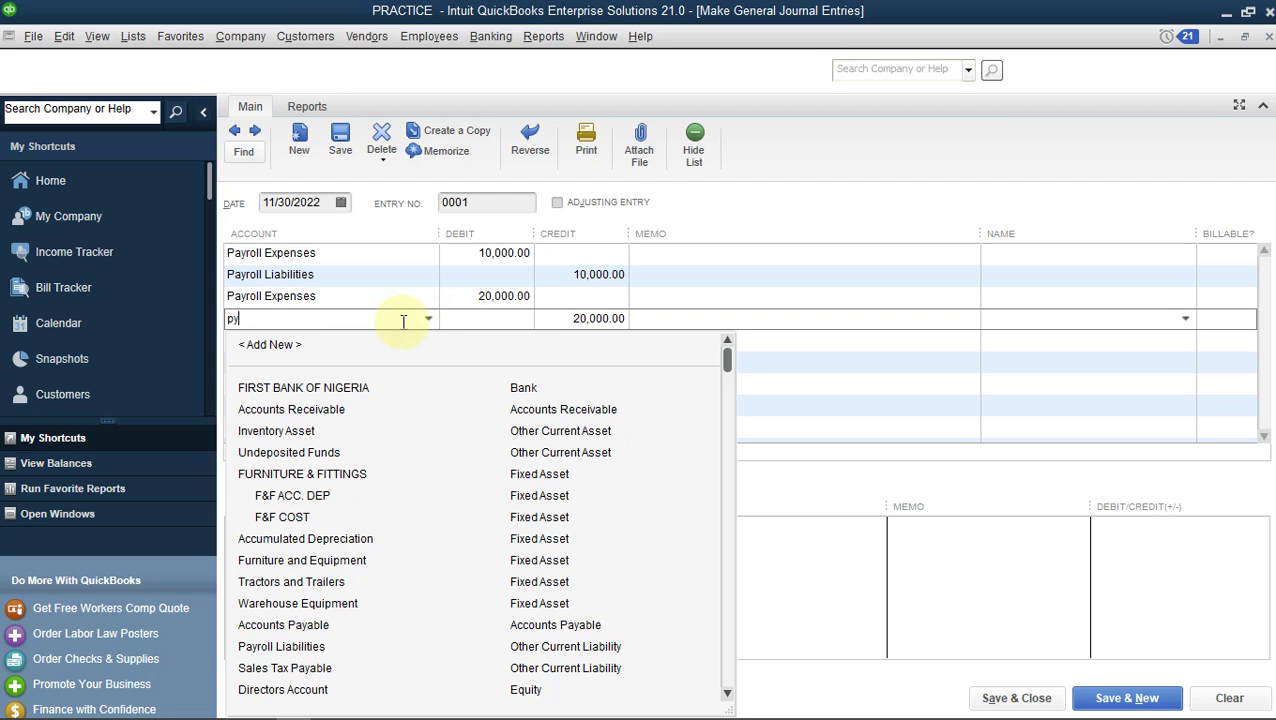
pyautogui.press('BackSpace')
pyautogui.write('ayroll Expenses')
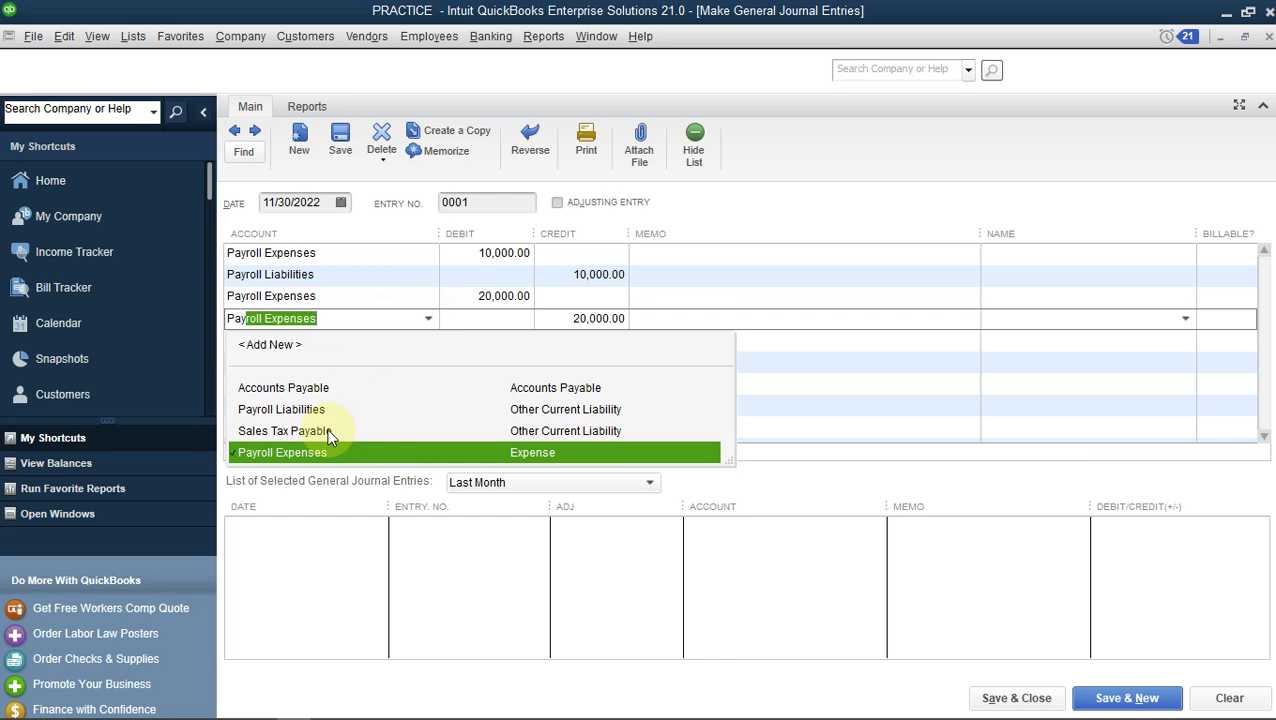
pyautogui.click(328, 412)
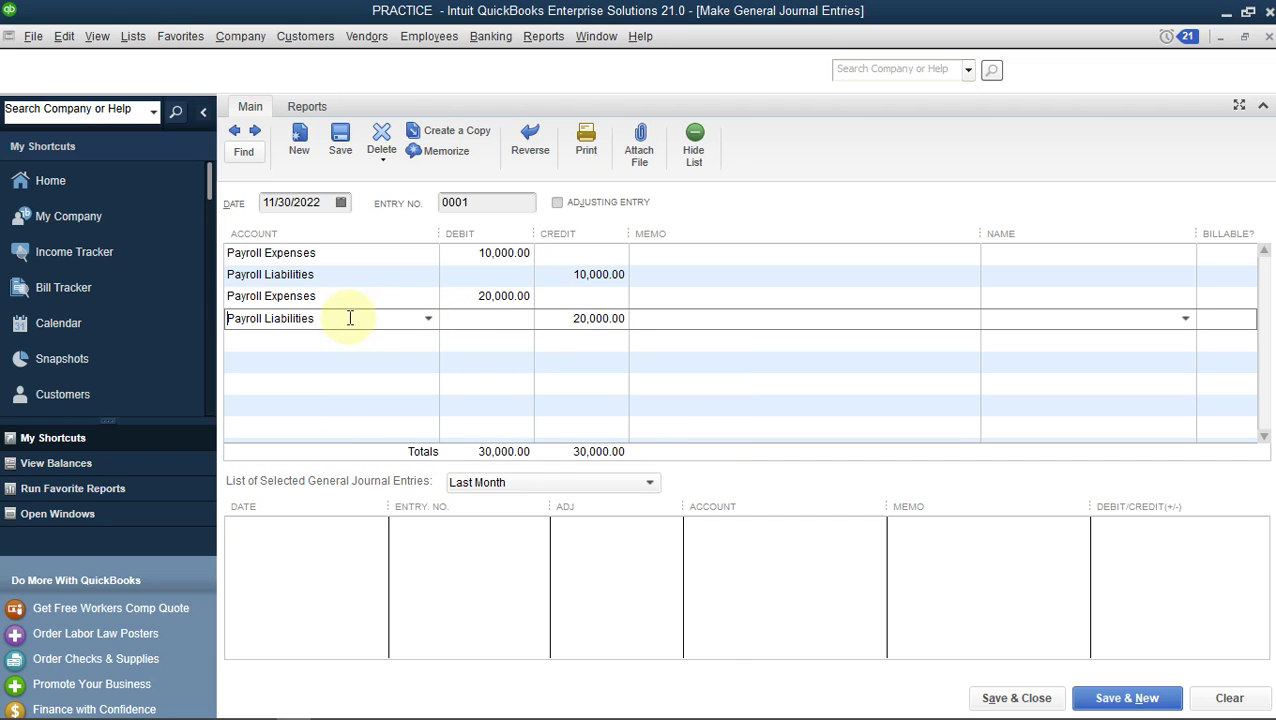
pyautogui.click(499, 342)
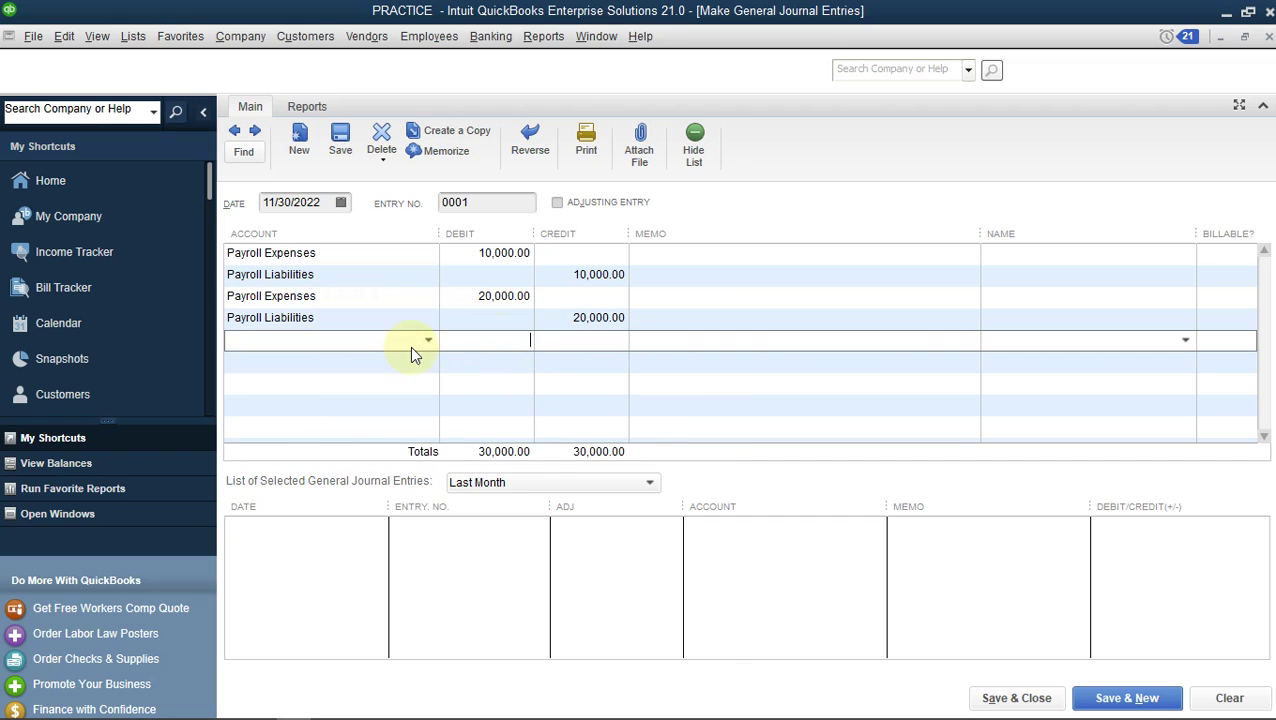
# Enter the fifth line as a 30,000 debit to Payroll Expenses
pyautogui.click(357, 341)
pyautogui.write('Payroll Expenses')
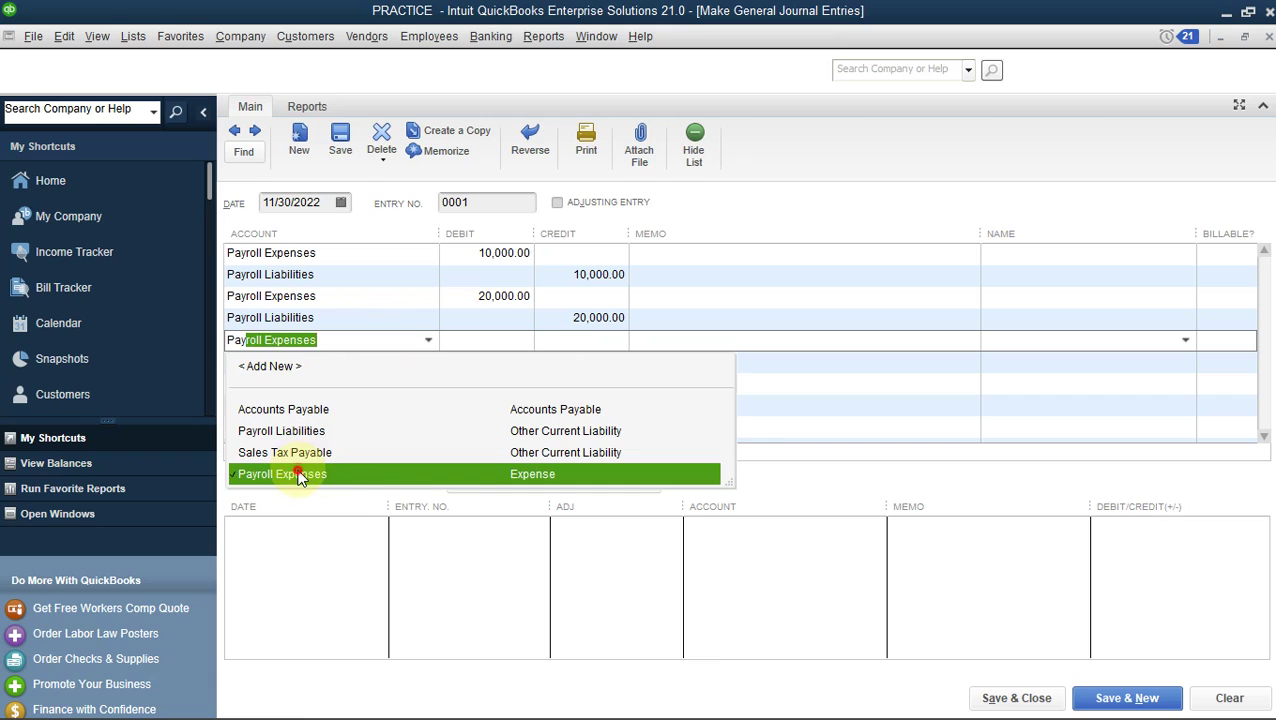
pyautogui.click(297, 474)
pyautogui.click(500, 341)
pyautogui.write('30000')
pyautogui.press('Tab')
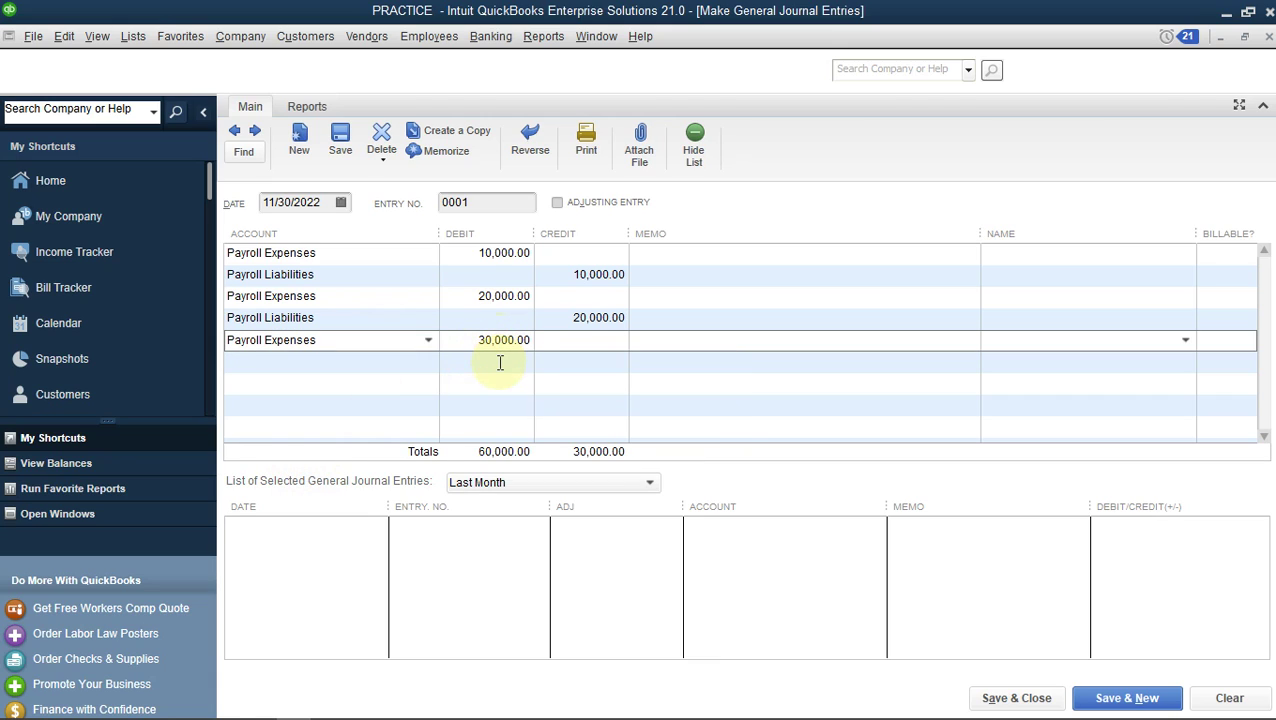
# Set the sixth line to Payroll Liabilities for the matching 30,000 credit
pyautogui.click(426, 363)
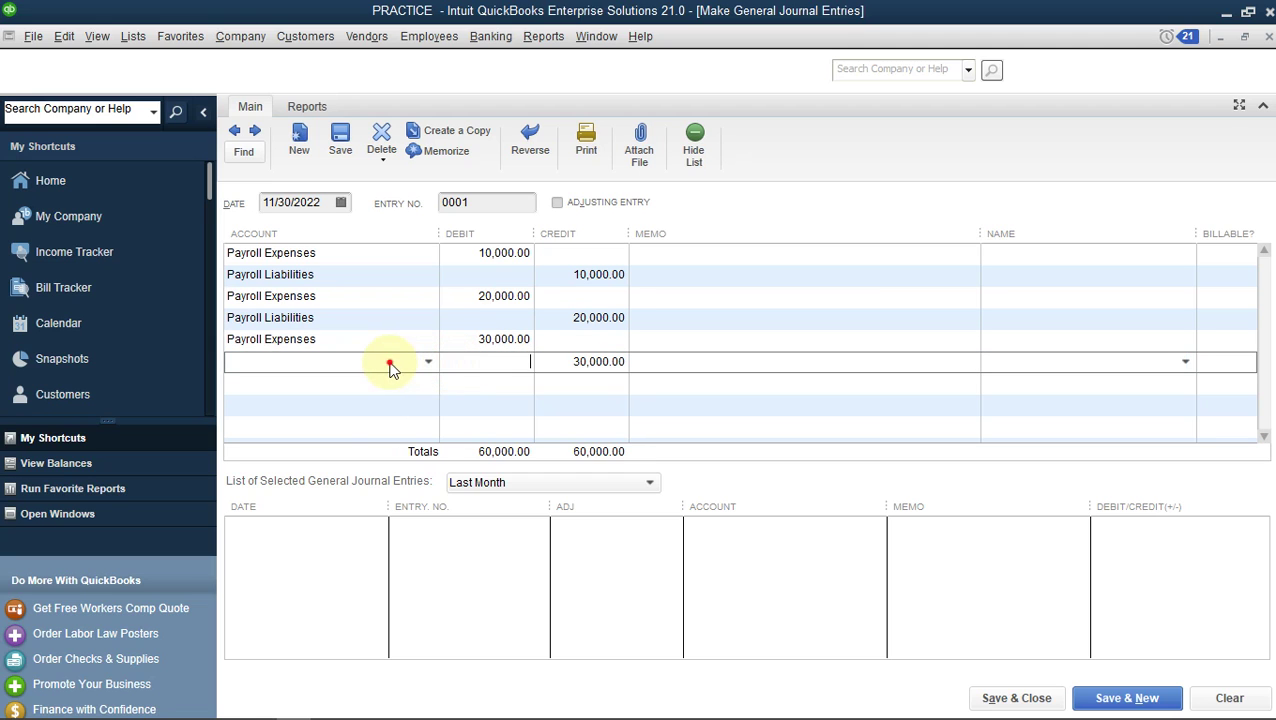
pyautogui.write('Payroll Expenses')
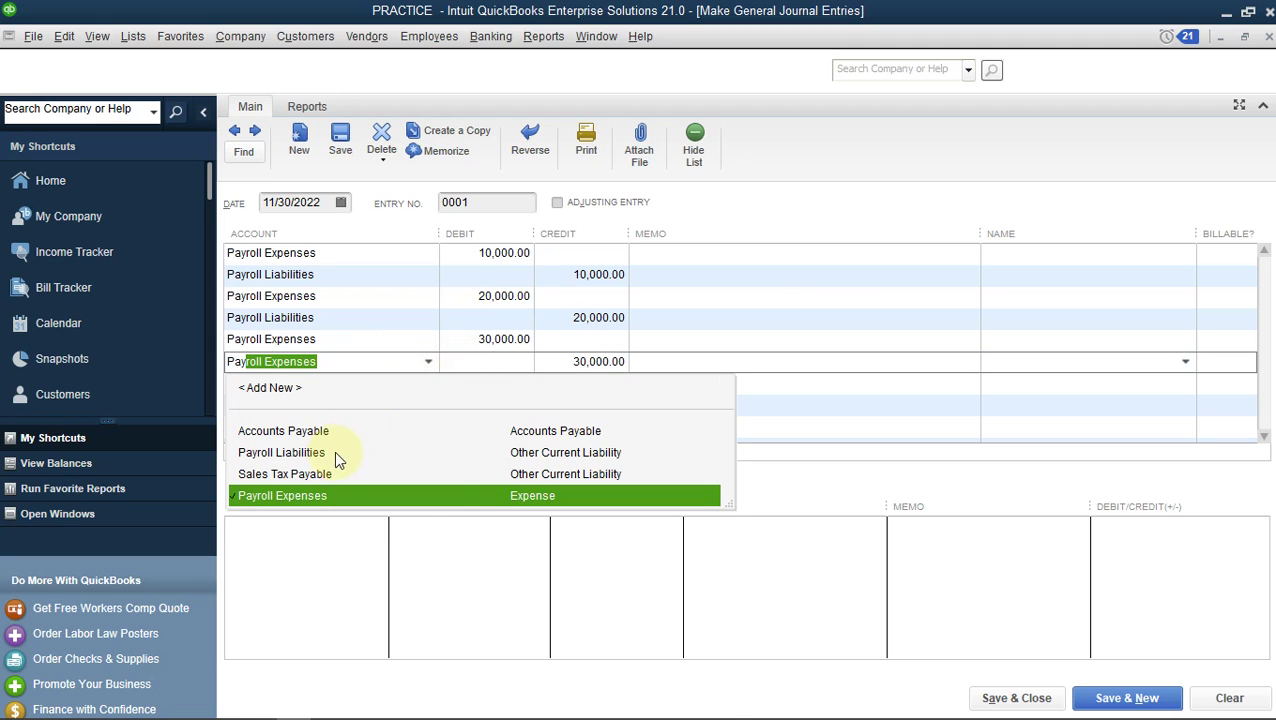
pyautogui.click(293, 455)
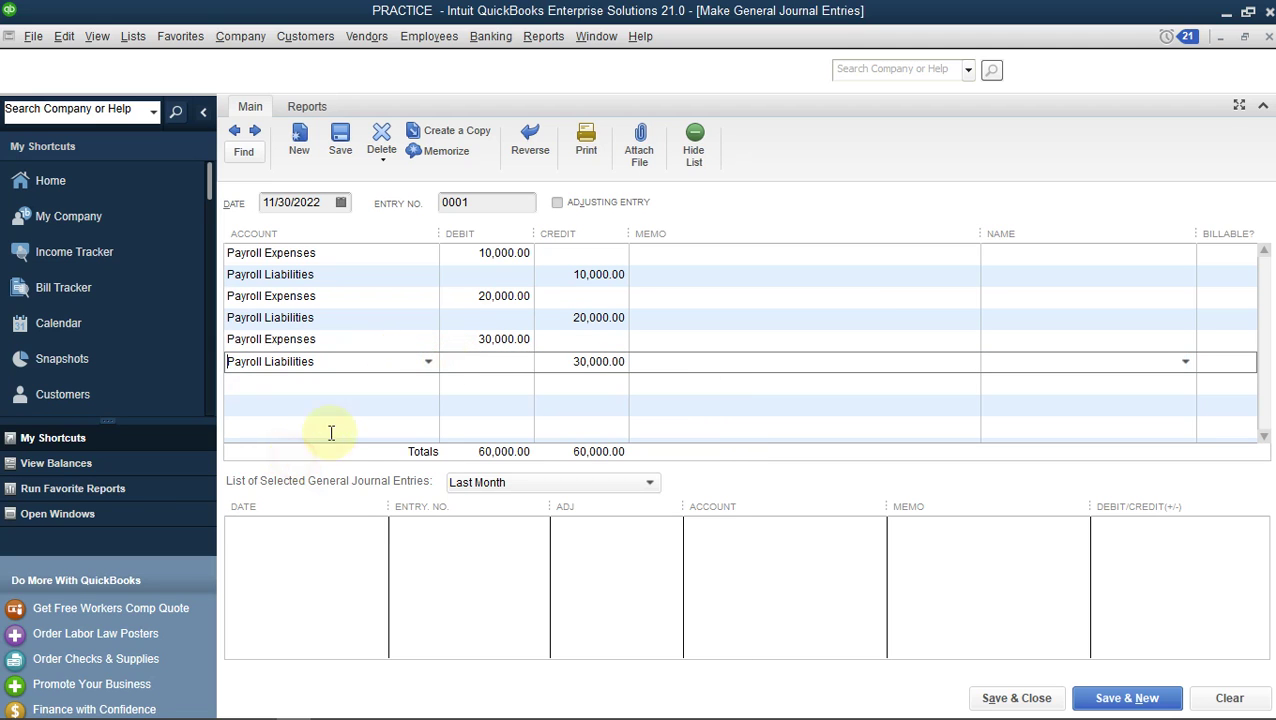
pyautogui.click(469, 378)
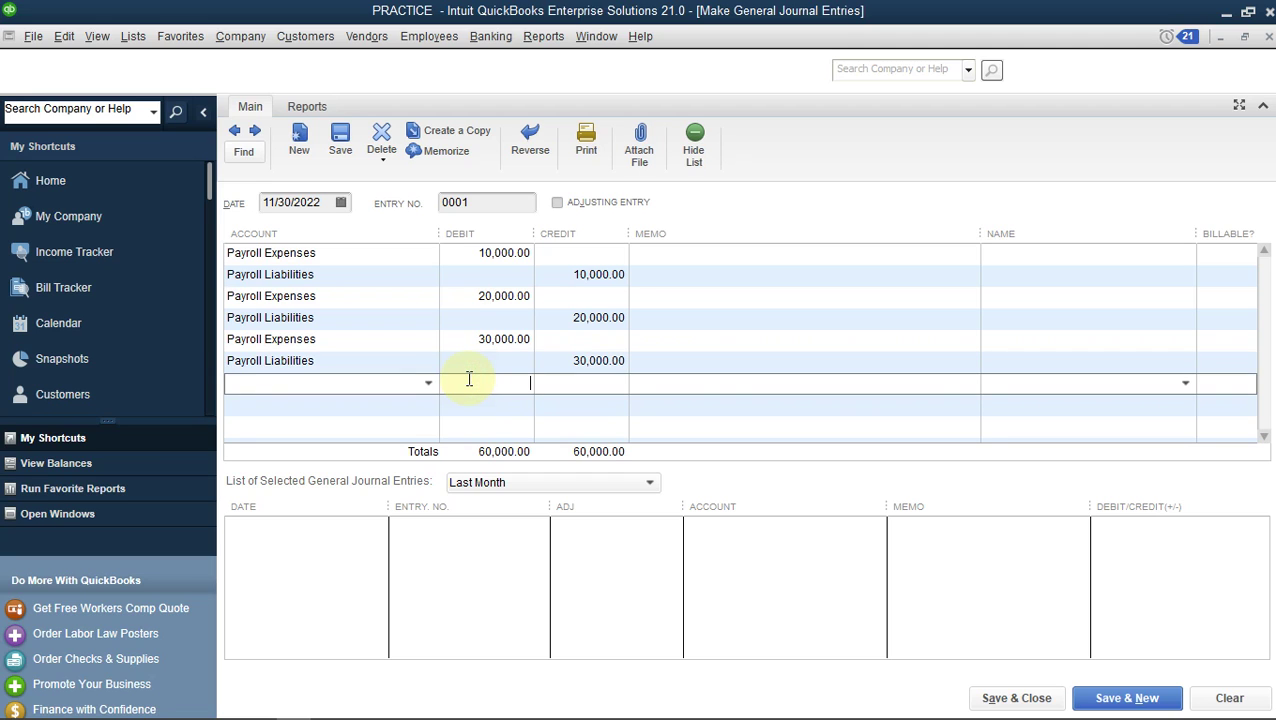
# Enter the seventh line as a 40,000 debit to Payroll Expenses
pyautogui.click(390, 384)
pyautogui.write('Payroll Expenses')
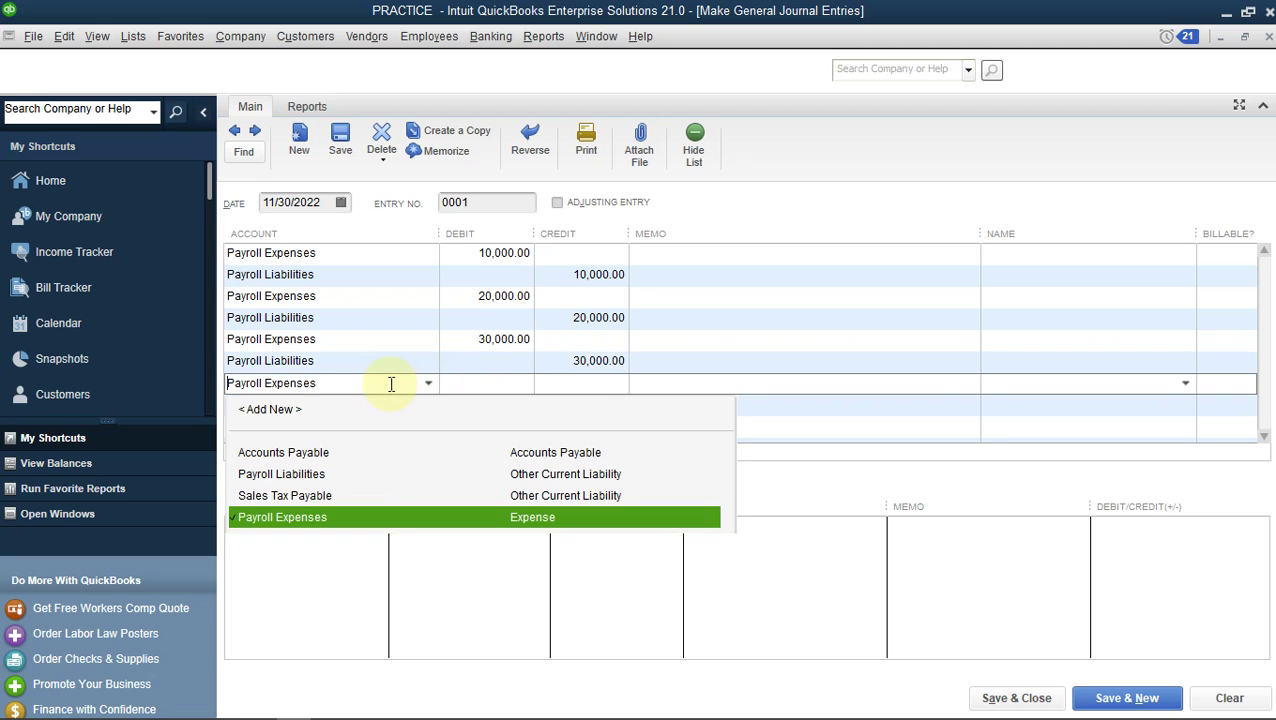
pyautogui.click(299, 516)
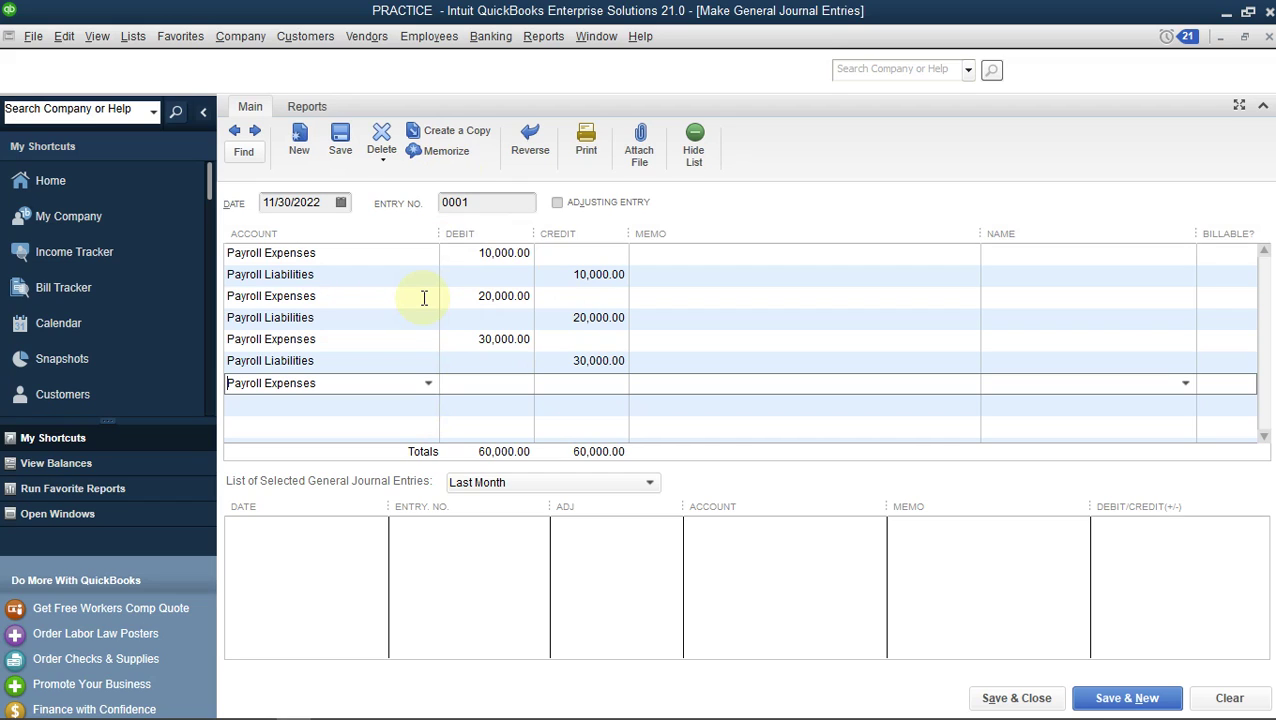
pyautogui.click(133, 36)
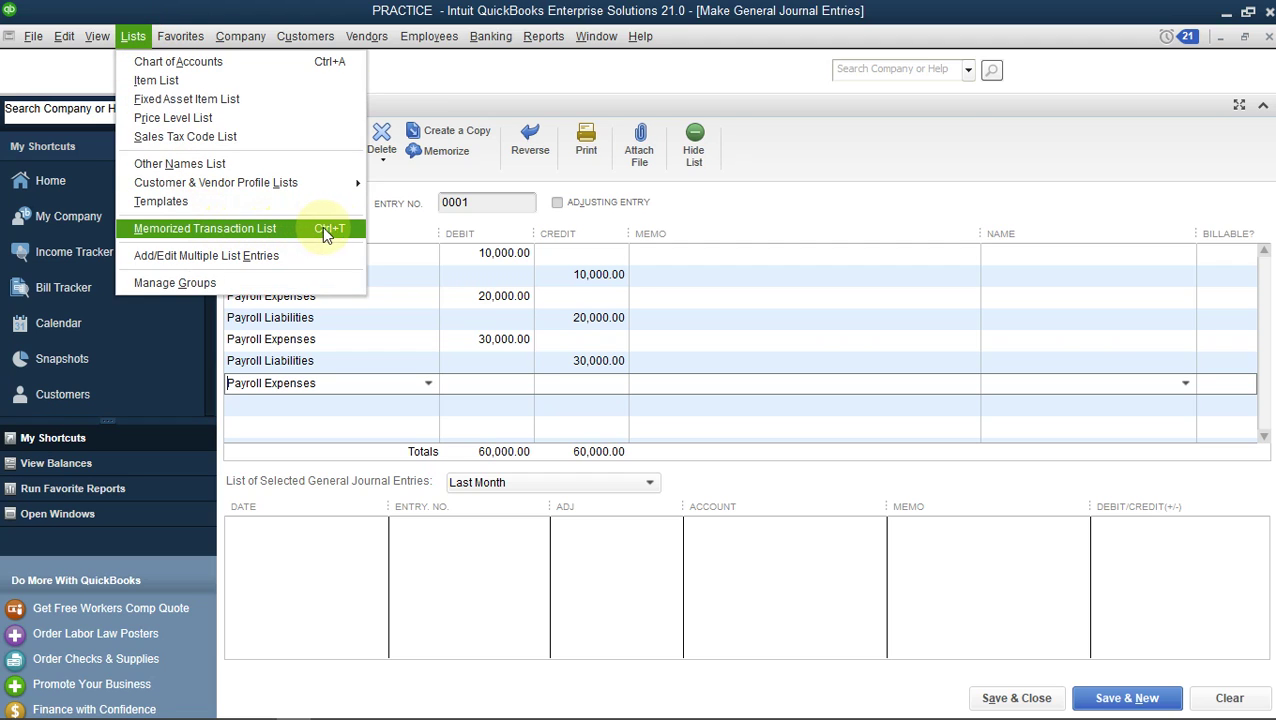
pyautogui.click(761, 228)
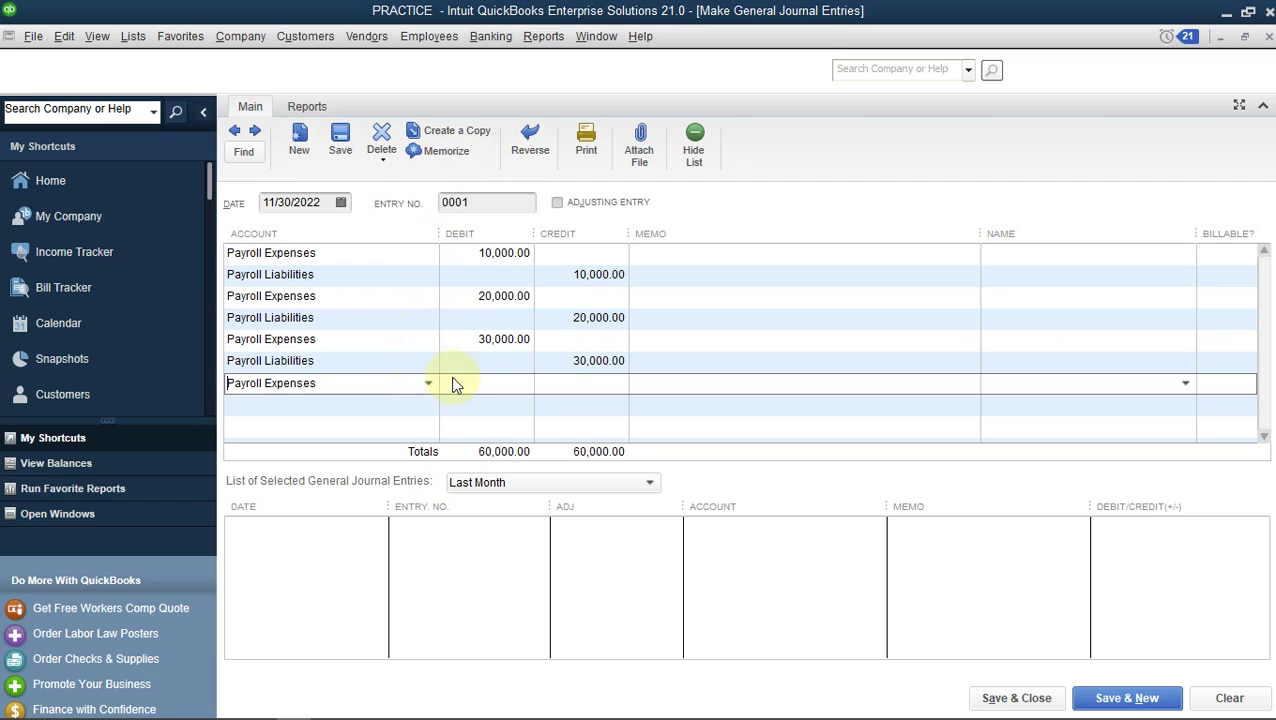
pyautogui.click(498, 383)
pyautogui.write('40,000')
pyautogui.press('Tab')
# Set the eighth line to Payroll Liabilities for the final 40,000 credit, balancing at 100,000
pyautogui.click(365, 407)
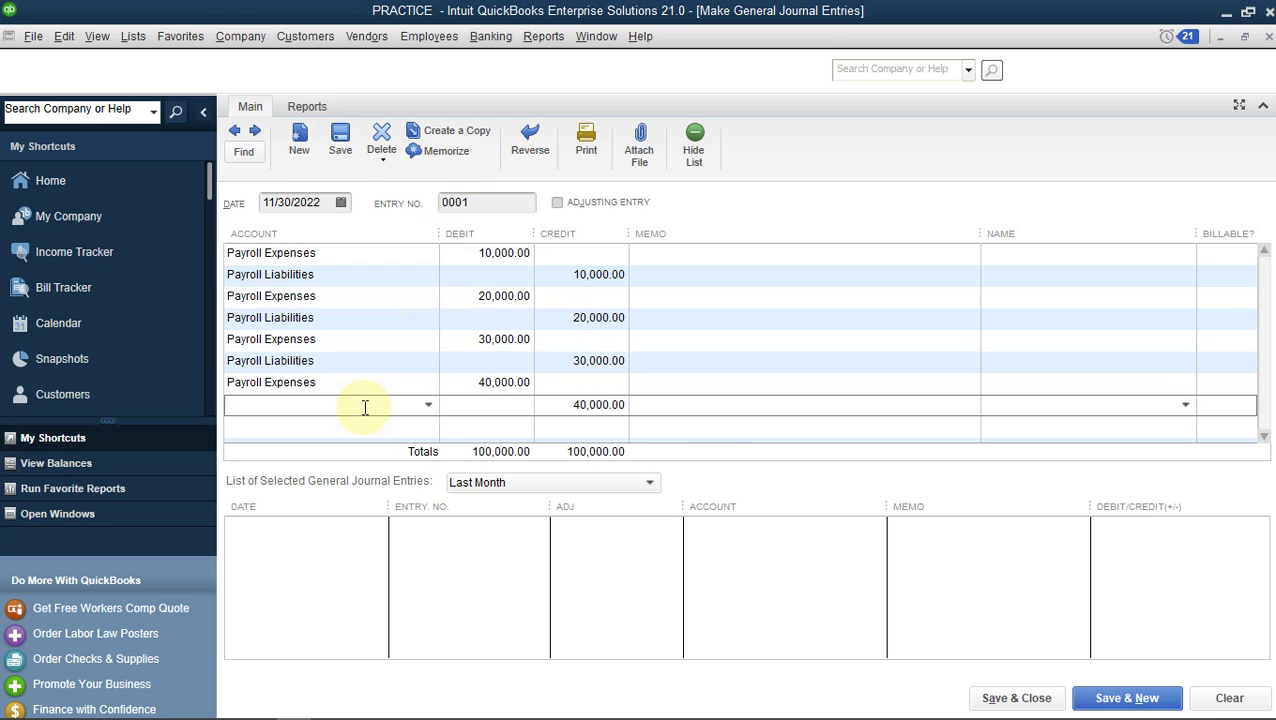
pyautogui.write('Payroll Expenses')
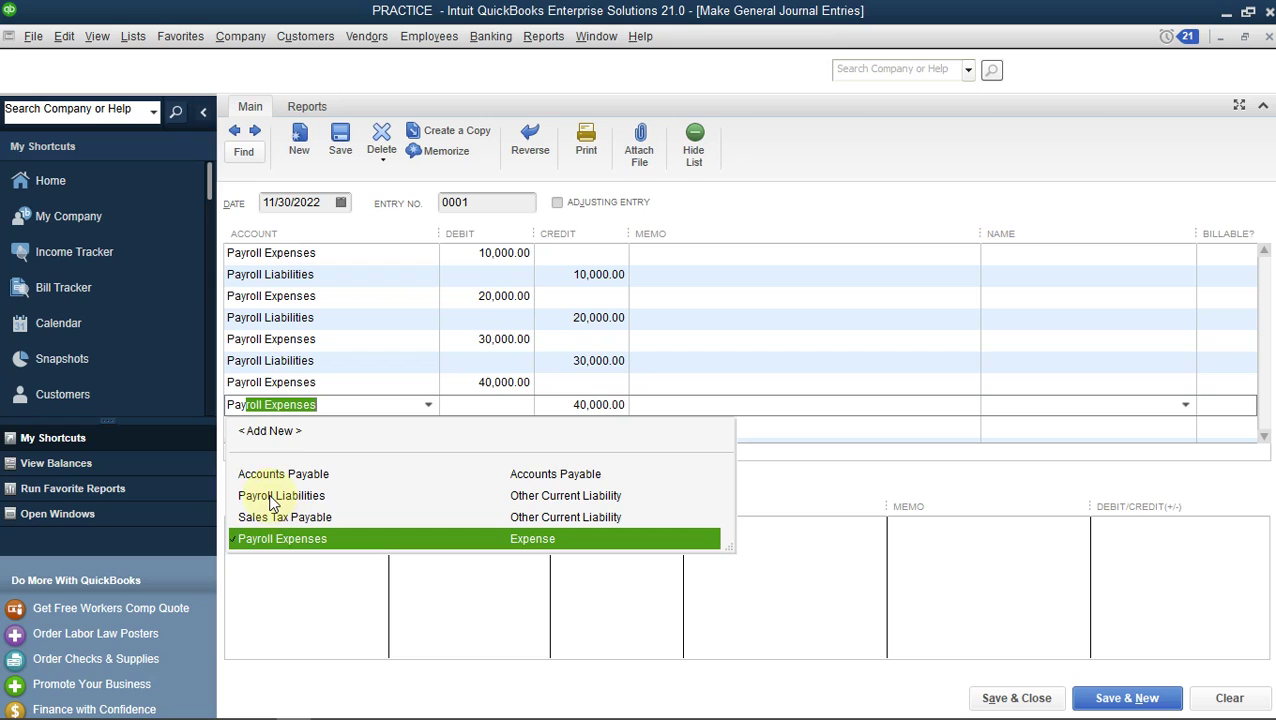
pyautogui.click(271, 498)
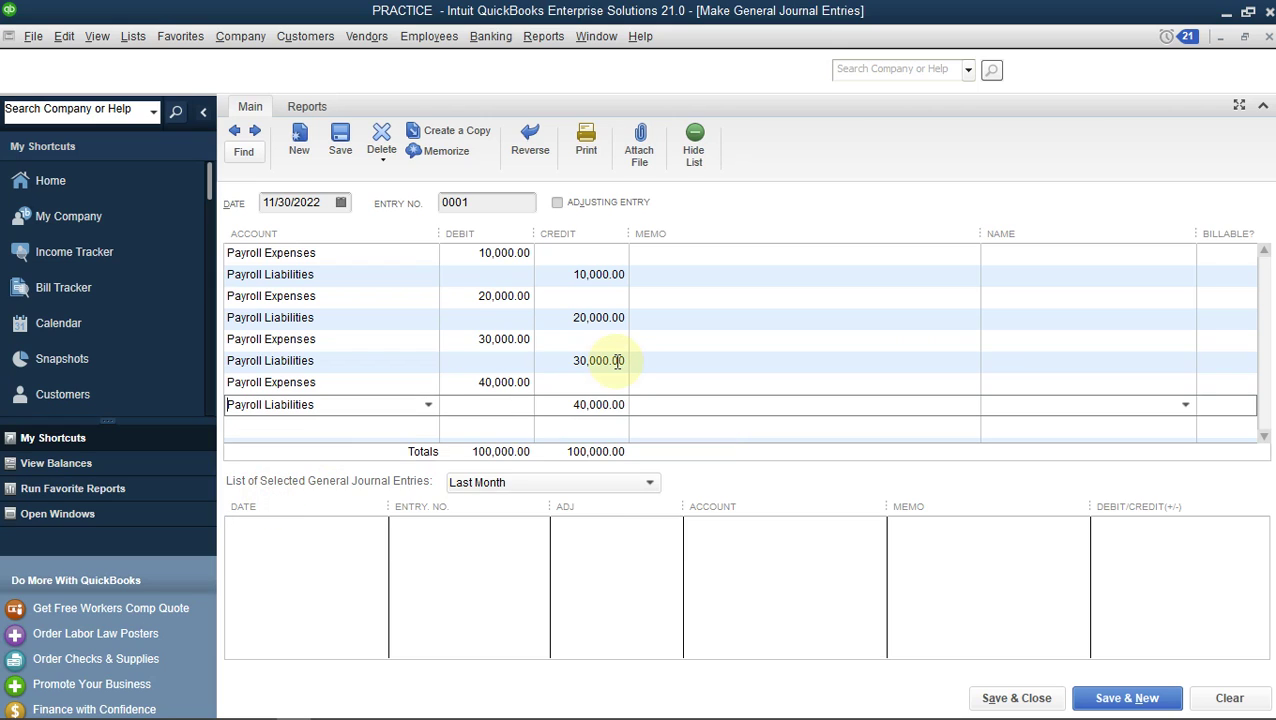
pyautogui.click(736, 256)
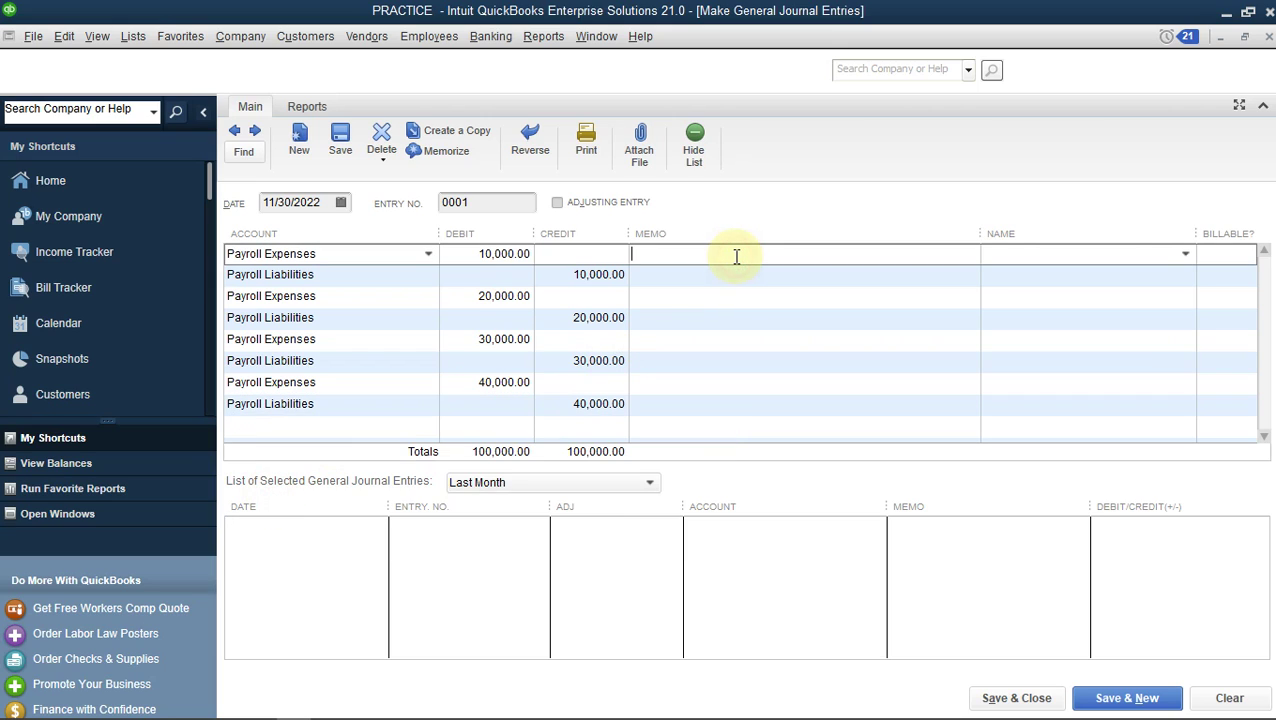
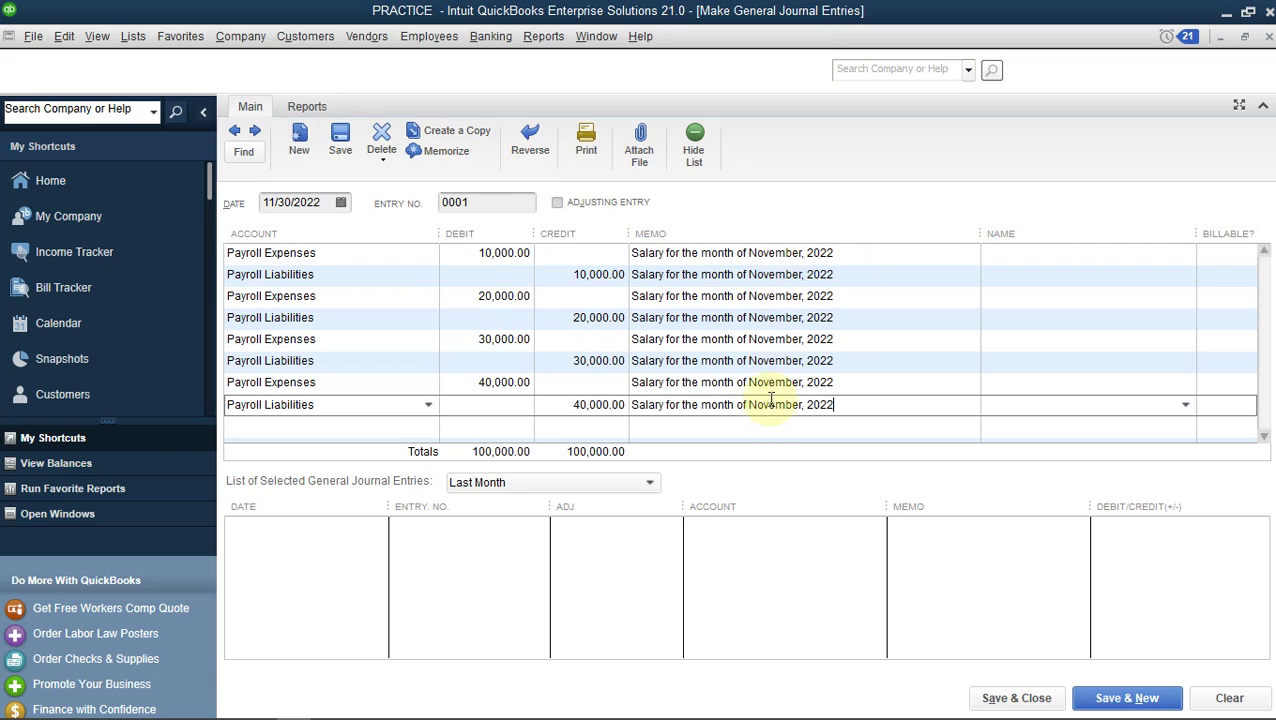
# Assign the first employee to salary lines 1–2 and the second employee to lines 3–4
pyautogui.click(1048, 253)
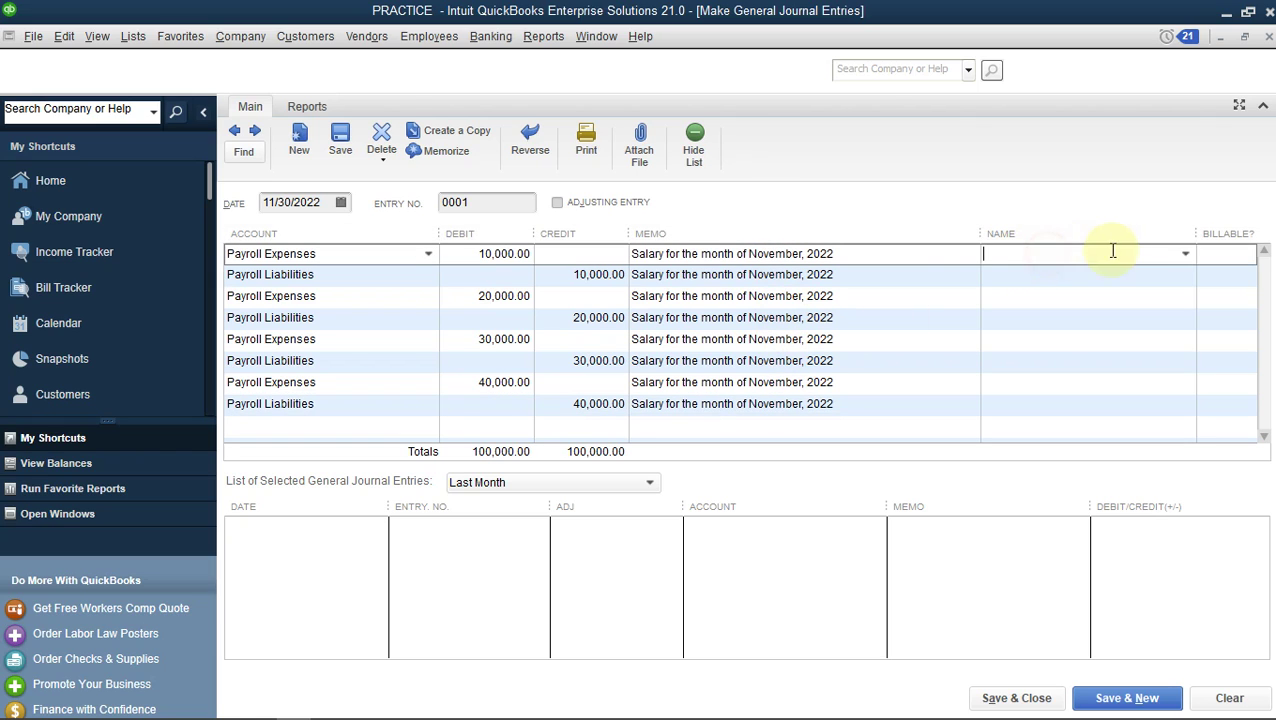
pyautogui.click(1184, 256)
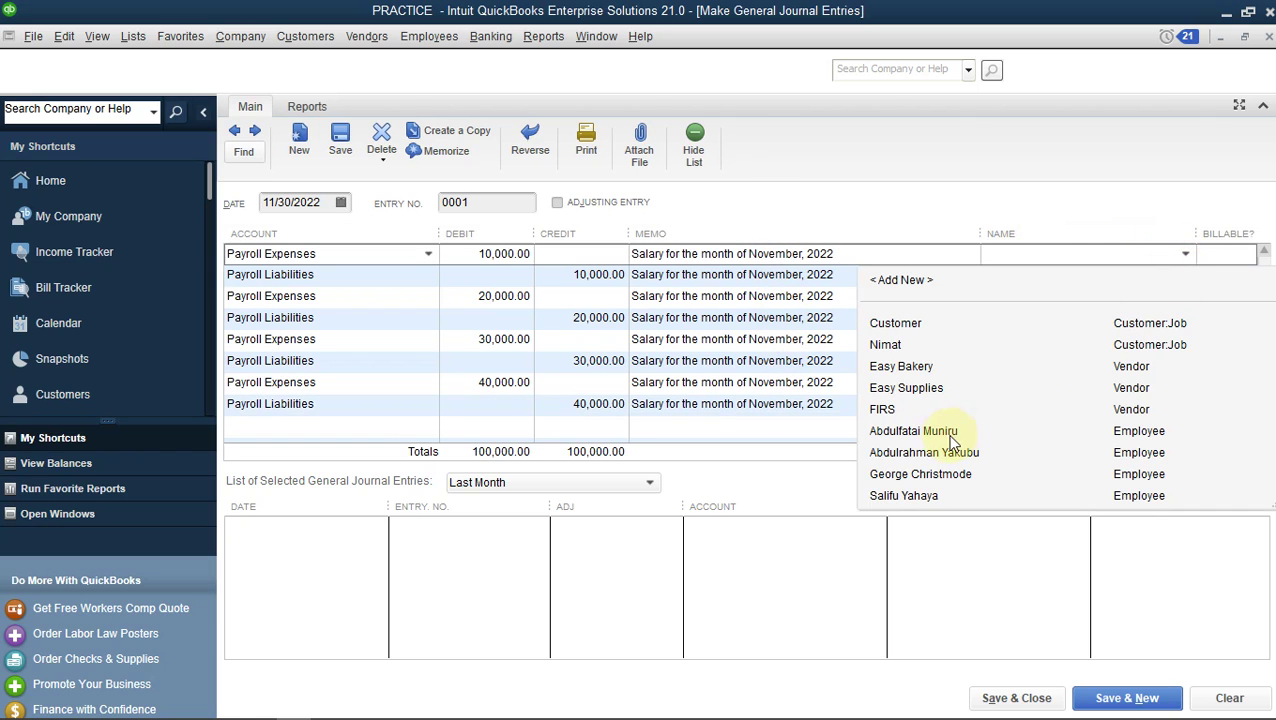
pyautogui.click(945, 440)
pyautogui.click(1139, 273)
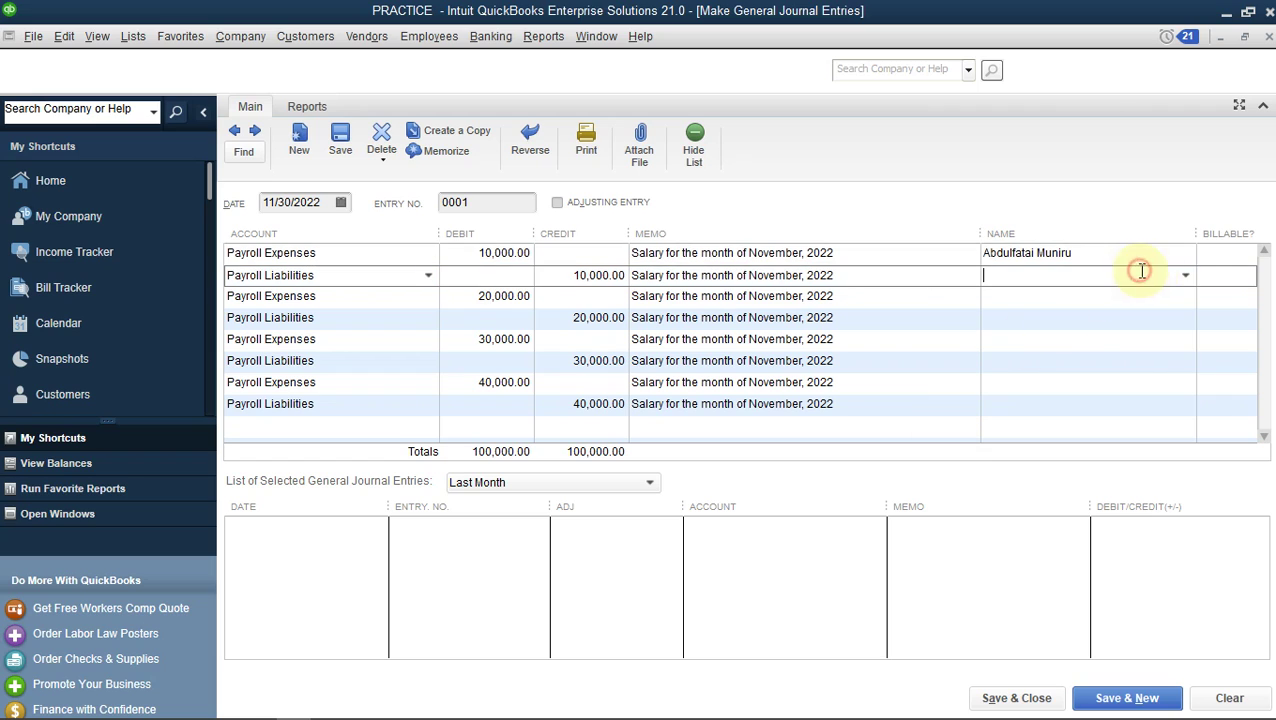
pyautogui.click(1183, 278)
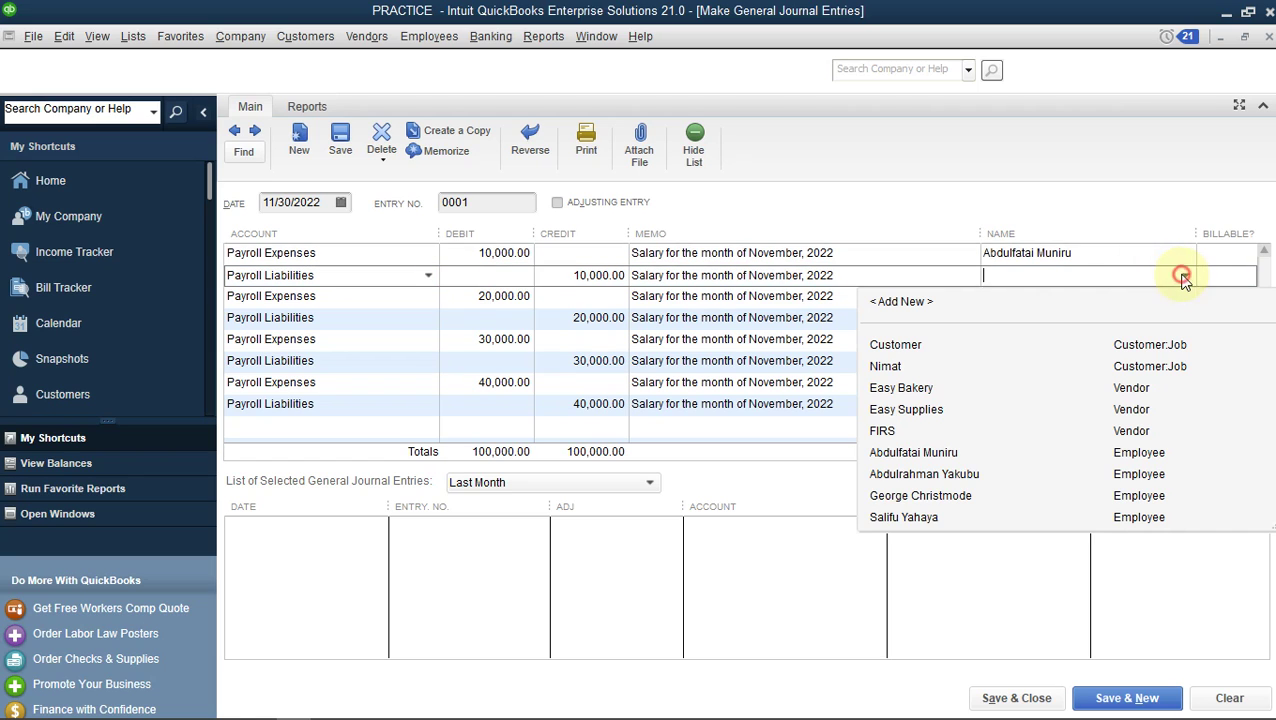
pyautogui.click(872, 455)
pyautogui.click(1085, 297)
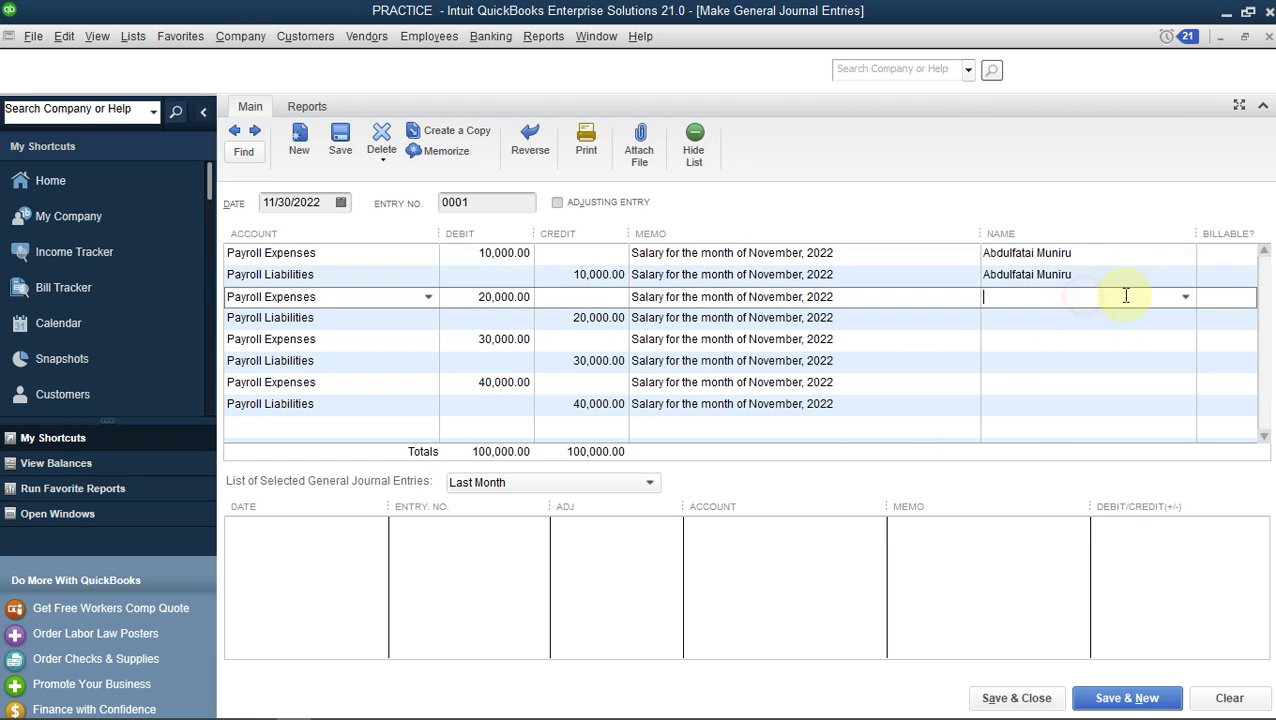
pyautogui.click(1185, 299)
pyautogui.click(881, 486)
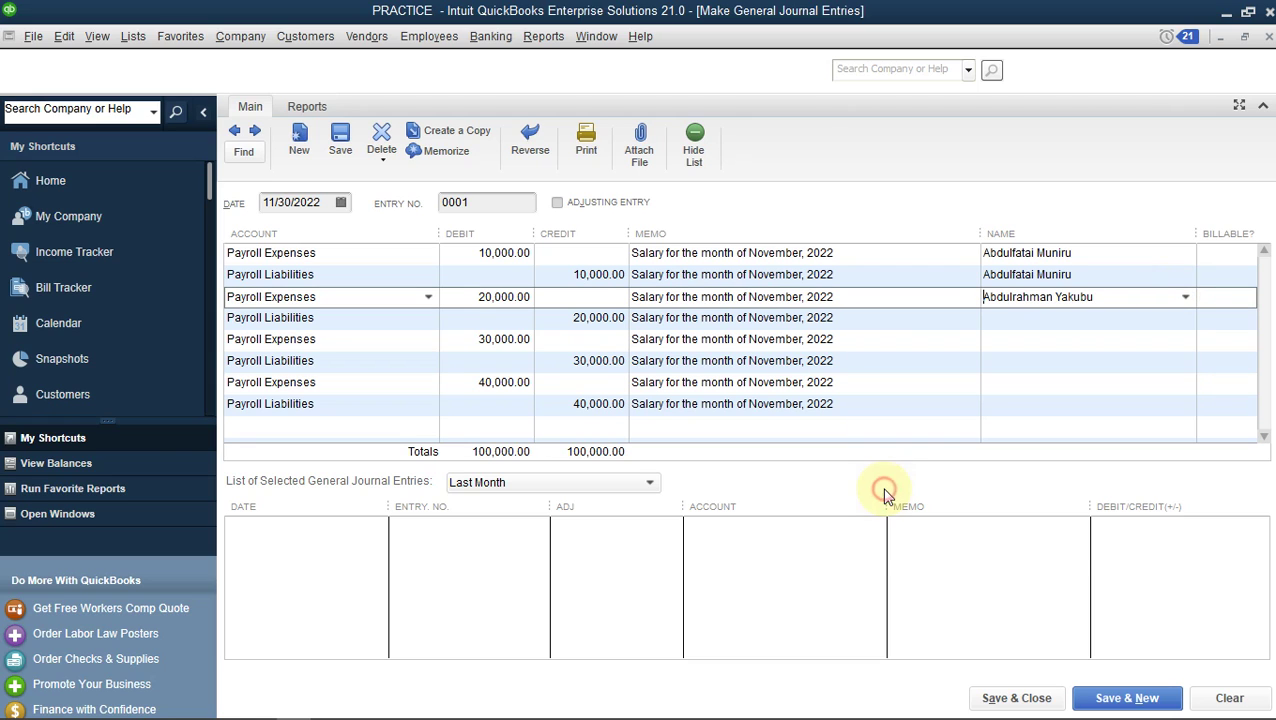
pyautogui.click(1131, 318)
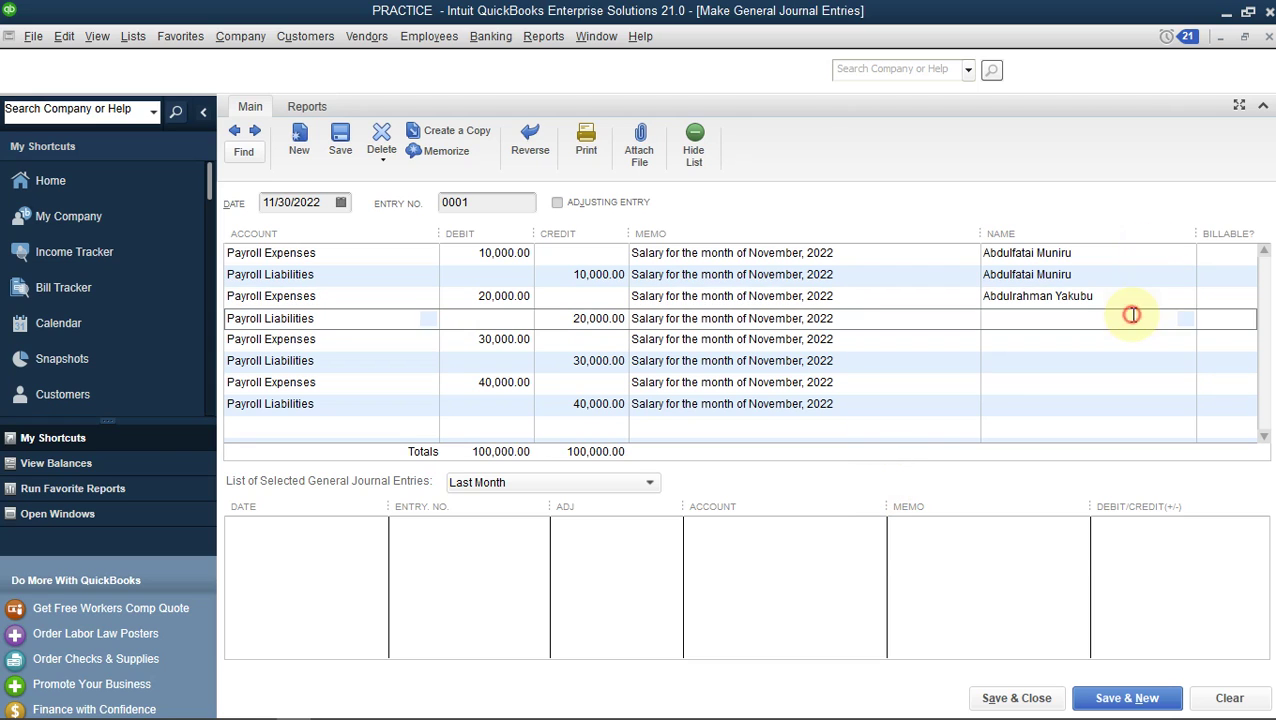
pyautogui.click(1185, 320)
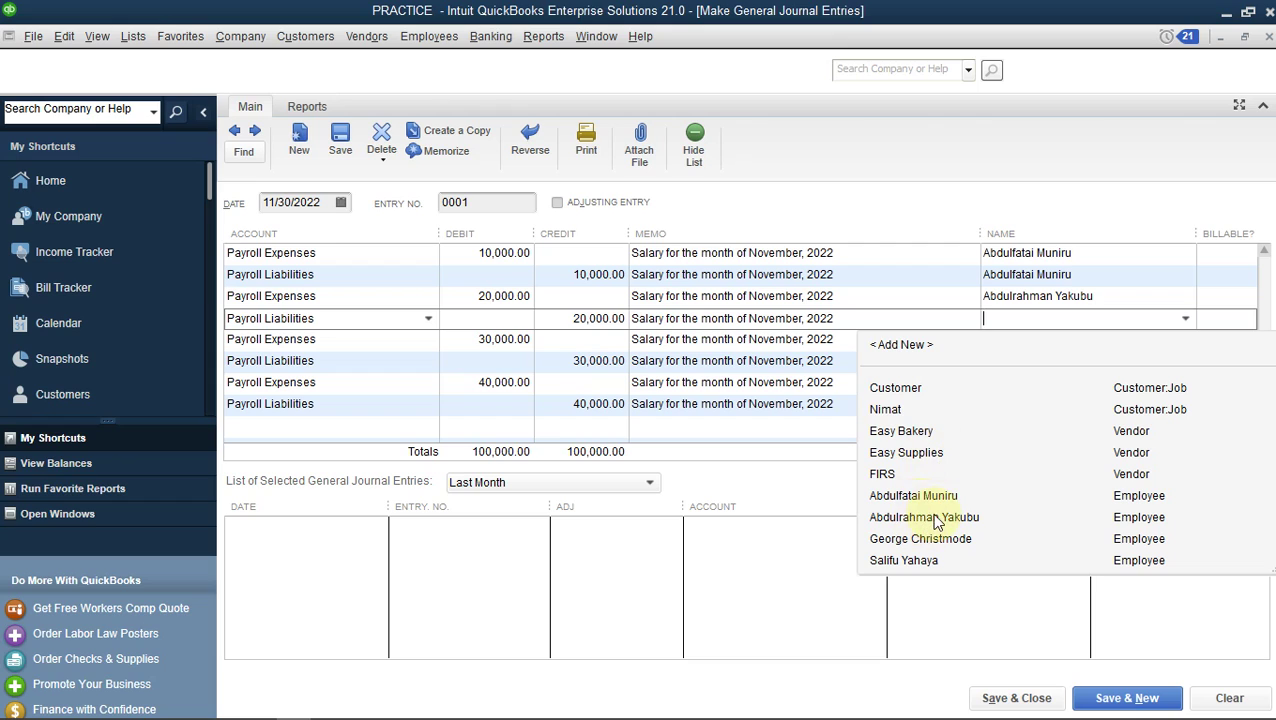
pyautogui.click(924, 517)
# Assign the third employee to salary lines 5–6 and the fourth employee to lines 7–8
pyautogui.click(1060, 342)
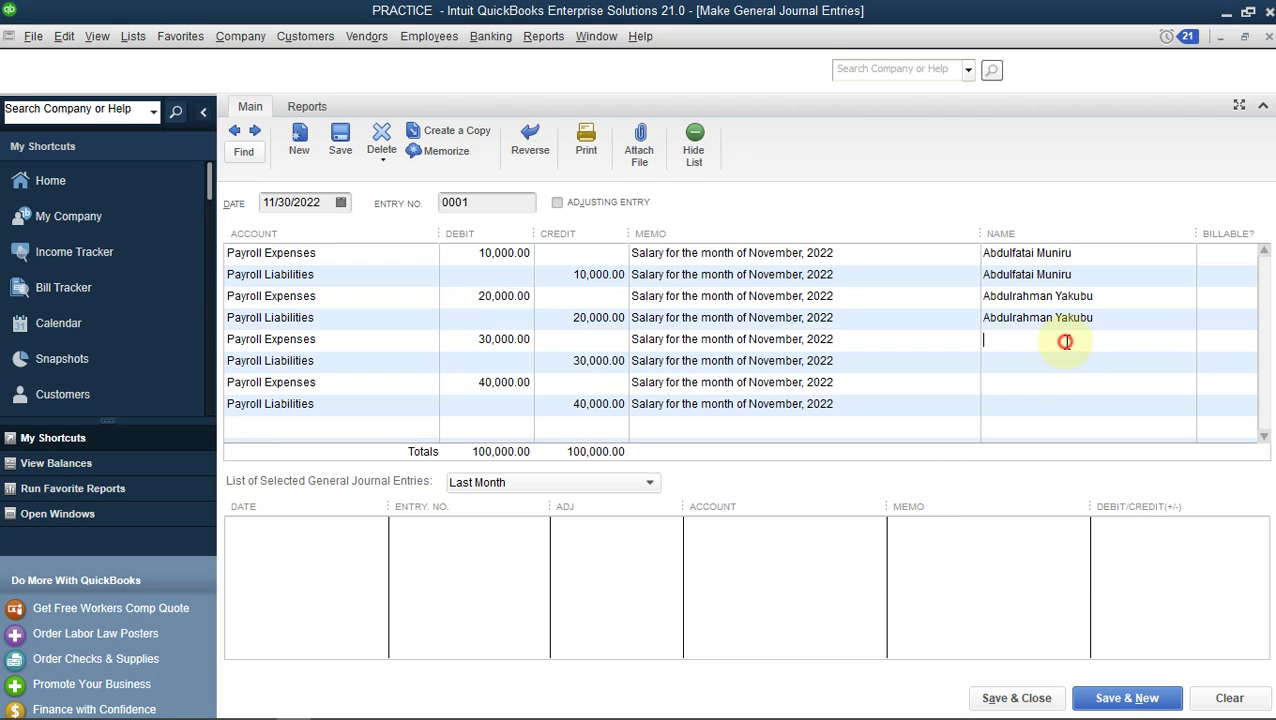
pyautogui.click(1186, 342)
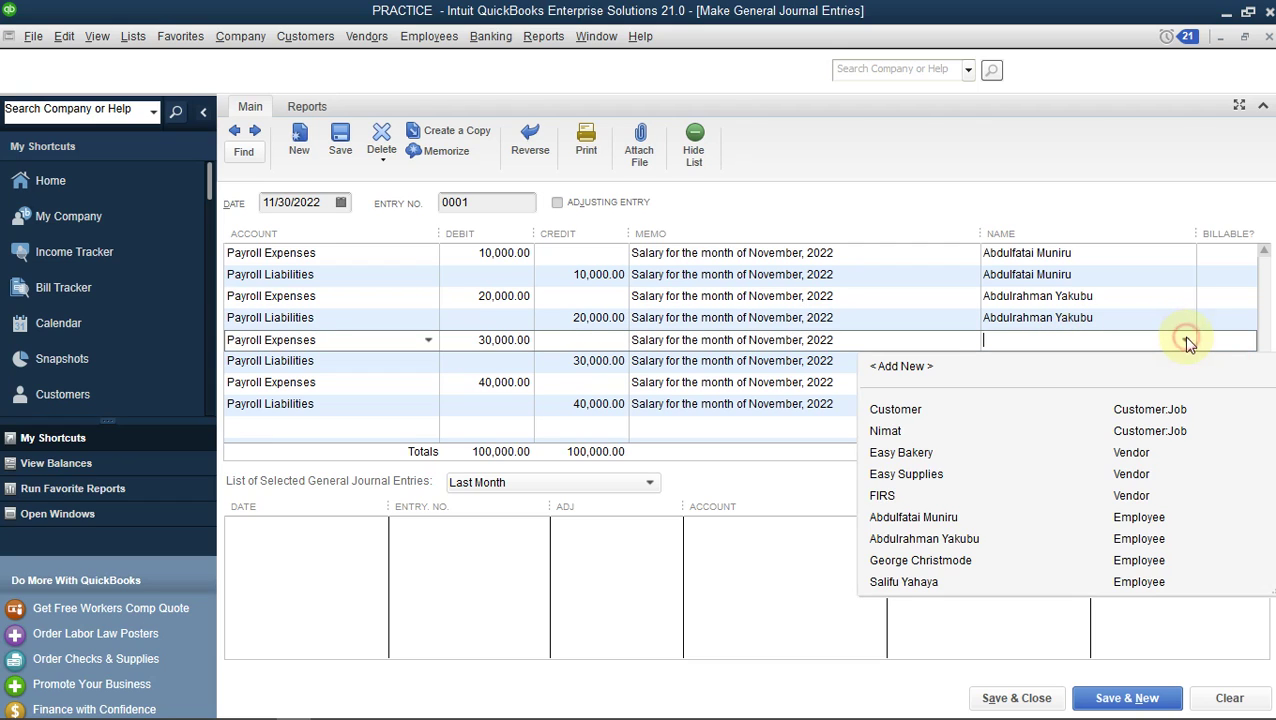
pyautogui.click(905, 560)
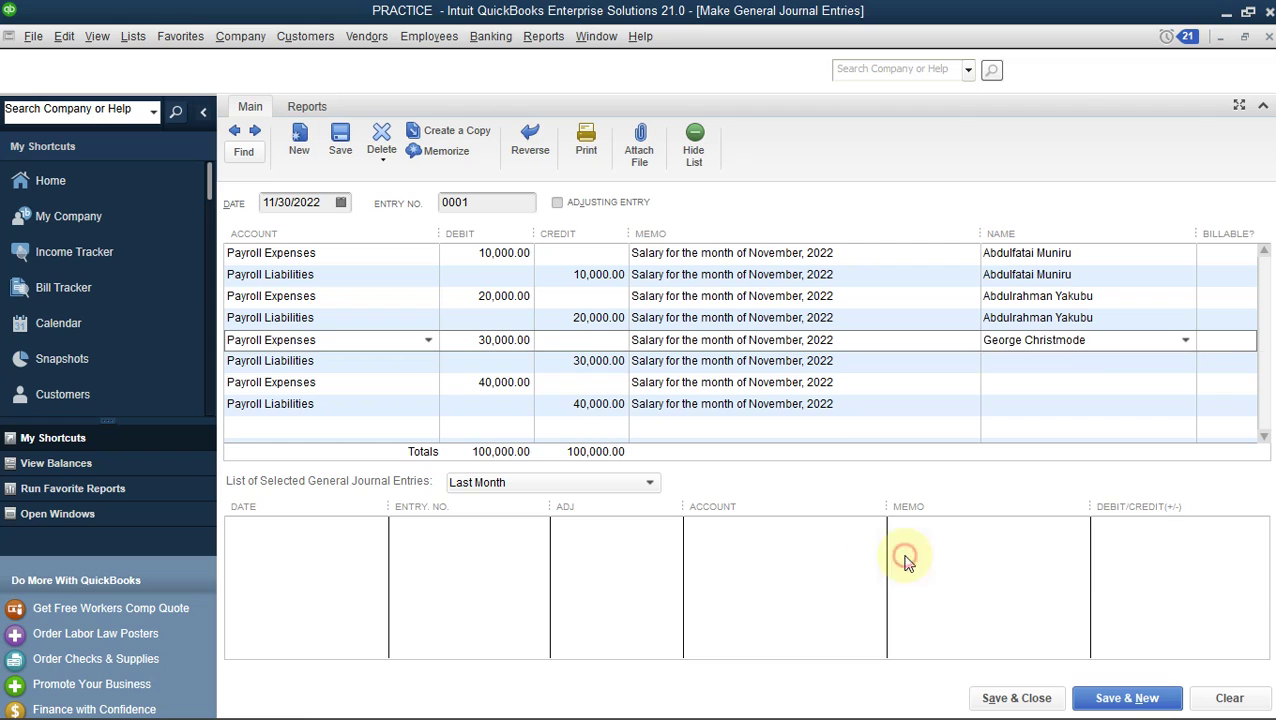
pyautogui.click(1082, 362)
pyautogui.click(1186, 362)
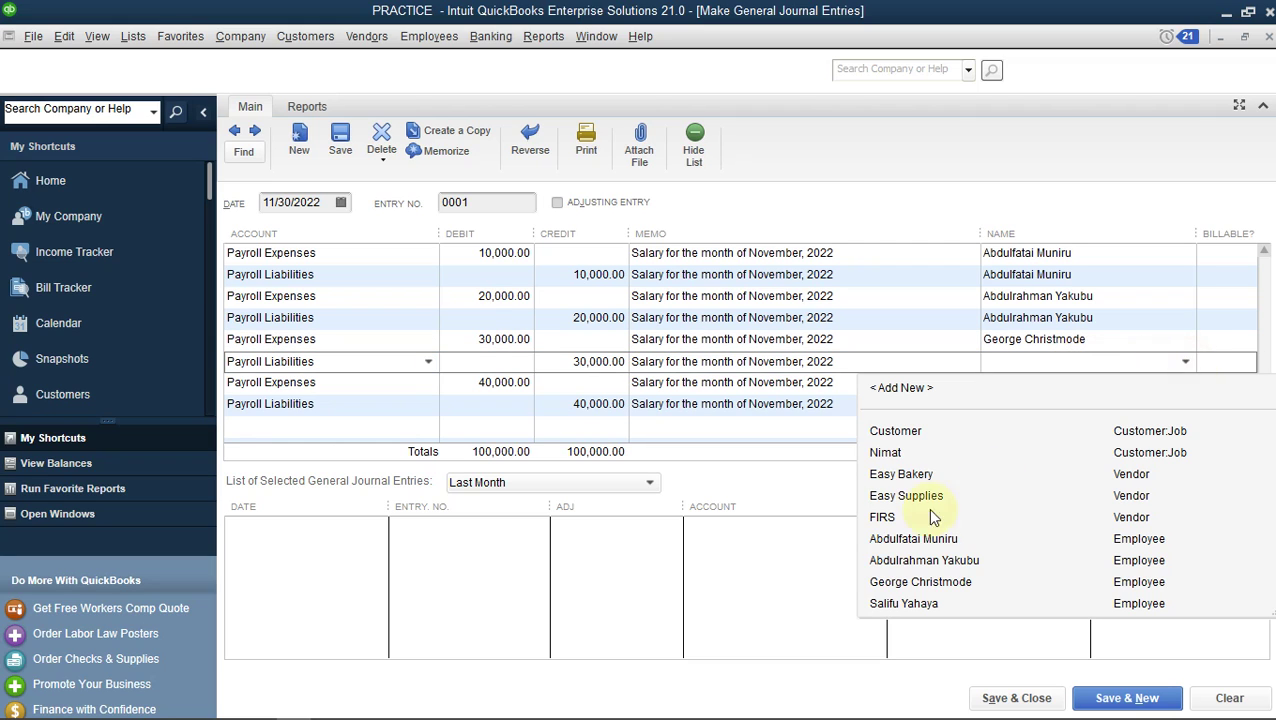
pyautogui.click(930, 581)
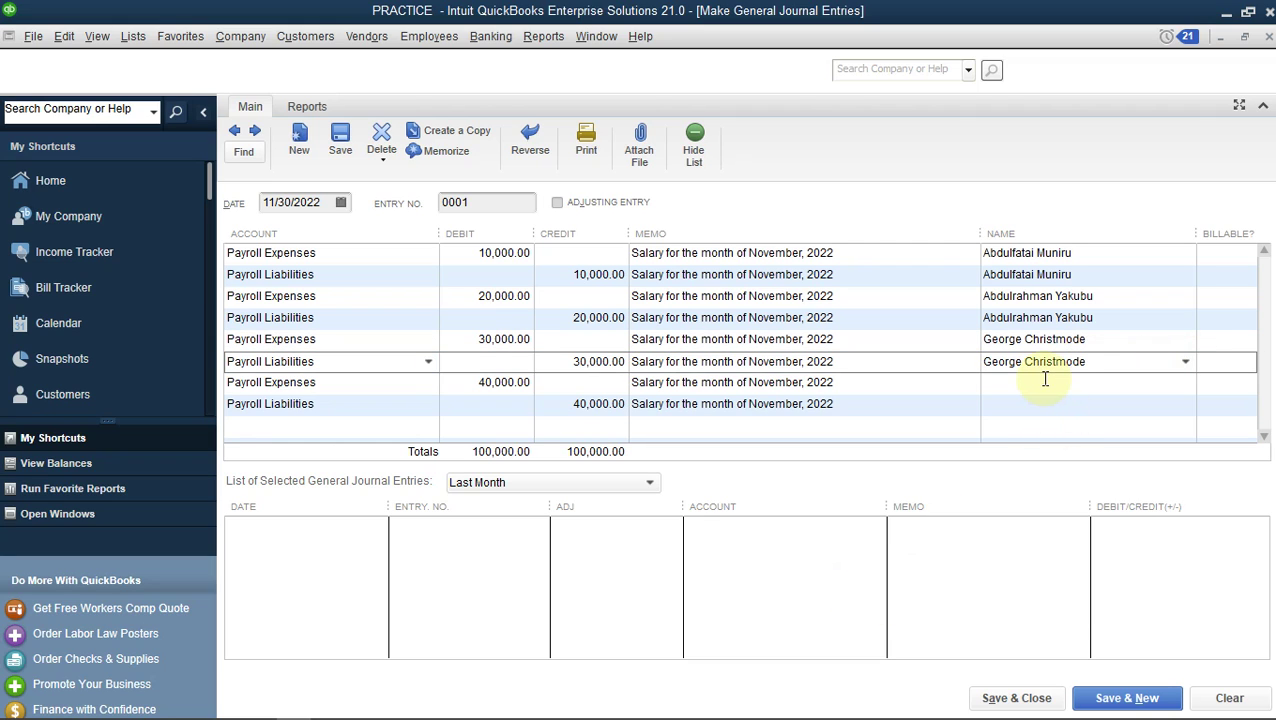
pyautogui.click(1047, 384)
pyautogui.click(1186, 384)
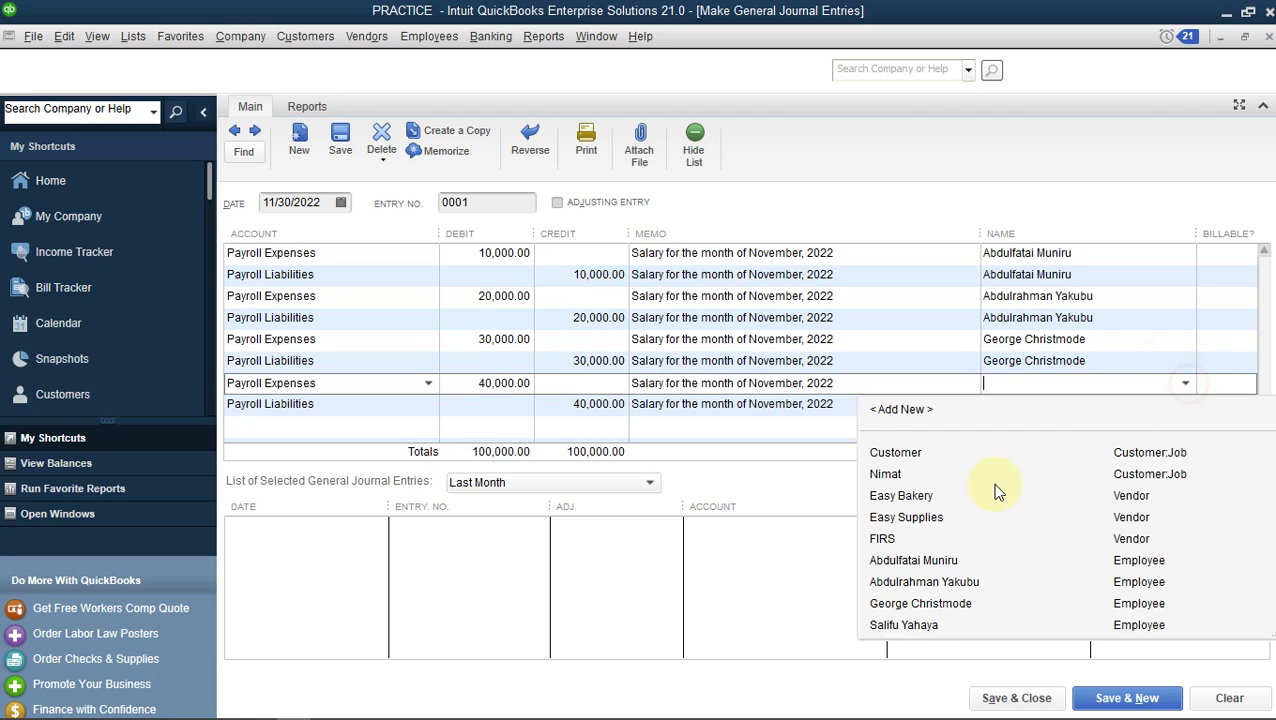
pyautogui.click(925, 625)
pyautogui.click(994, 406)
pyautogui.click(1188, 405)
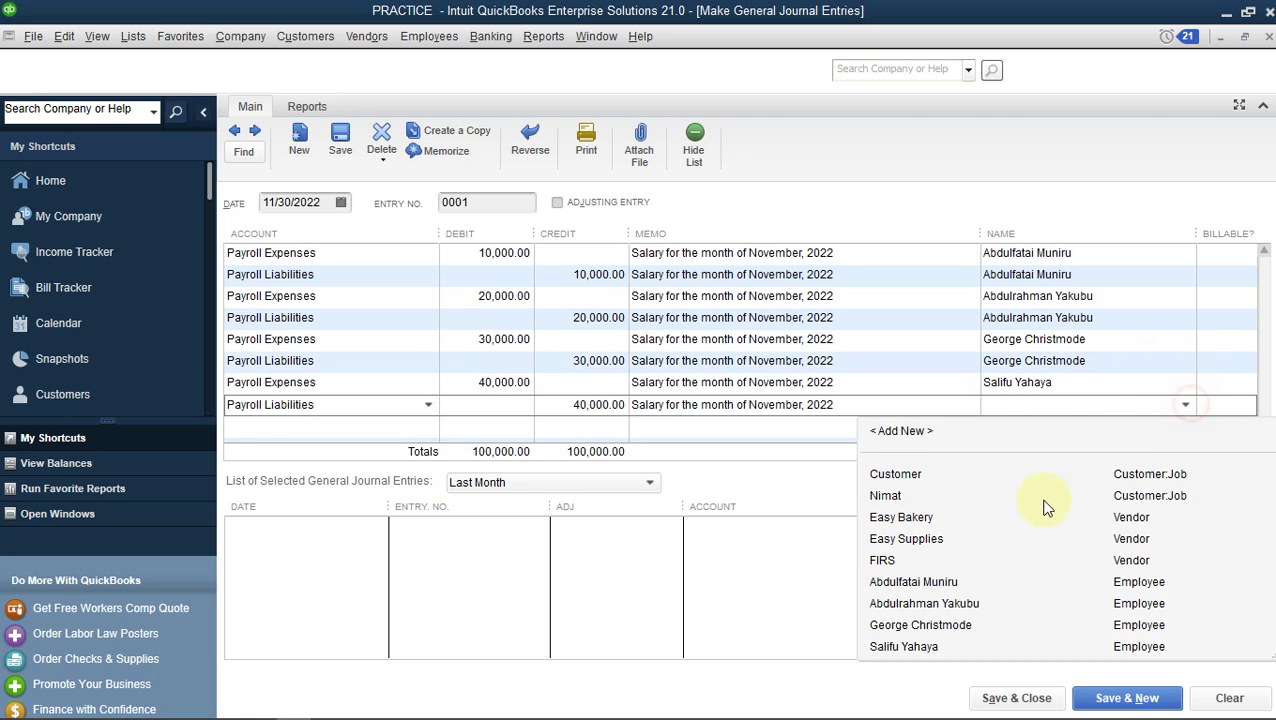
pyautogui.click(900, 647)
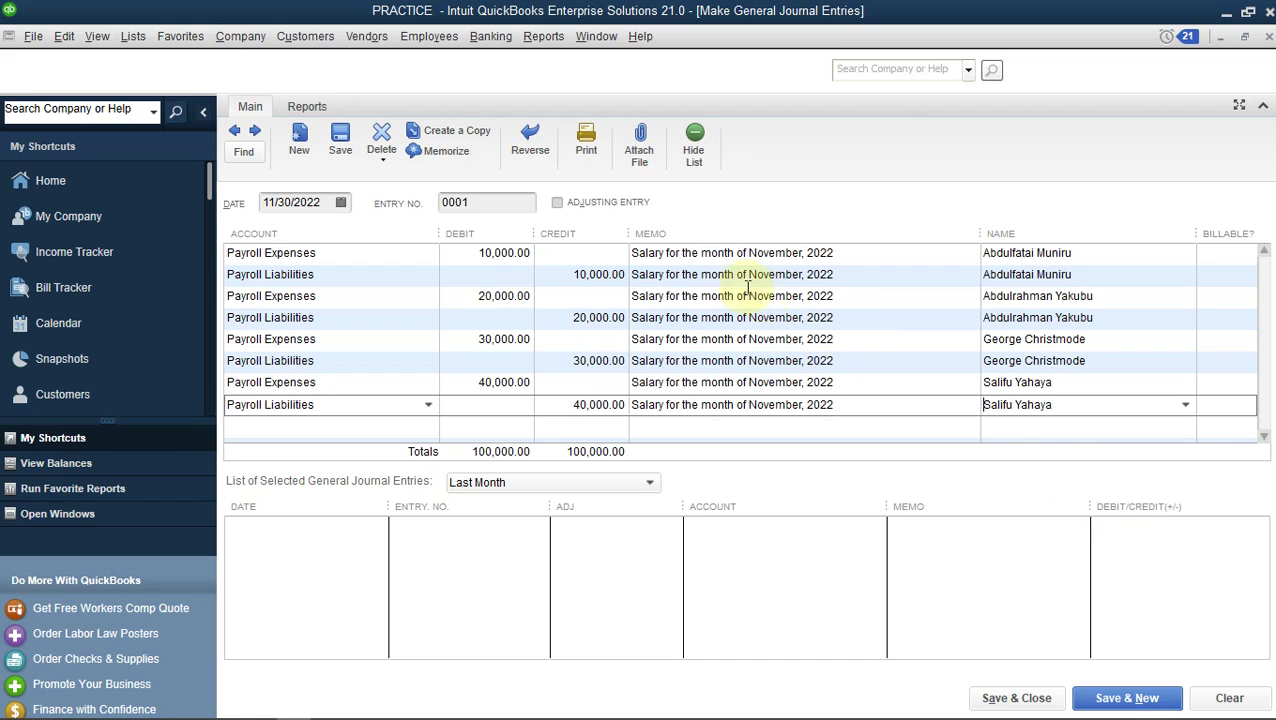
# Leave the first line's memo unchanged and save journal entry 0001
pyautogui.click(633, 253)
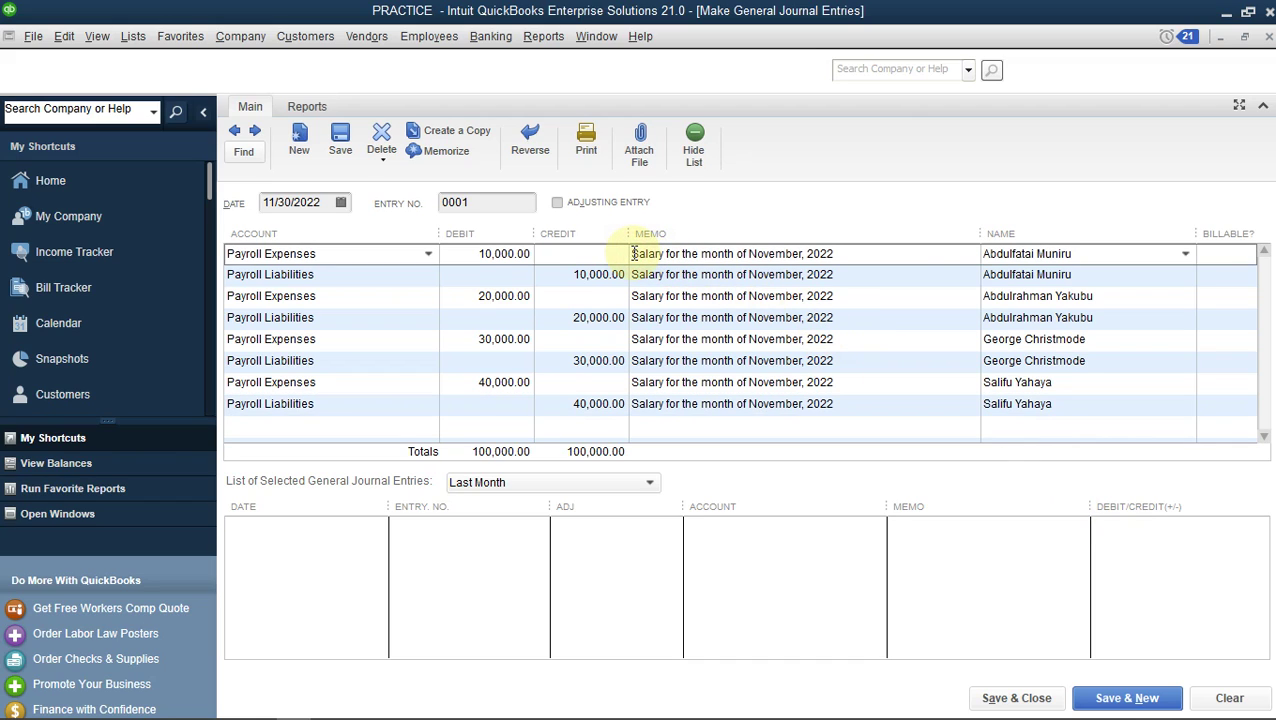
pyautogui.write('Accrued')
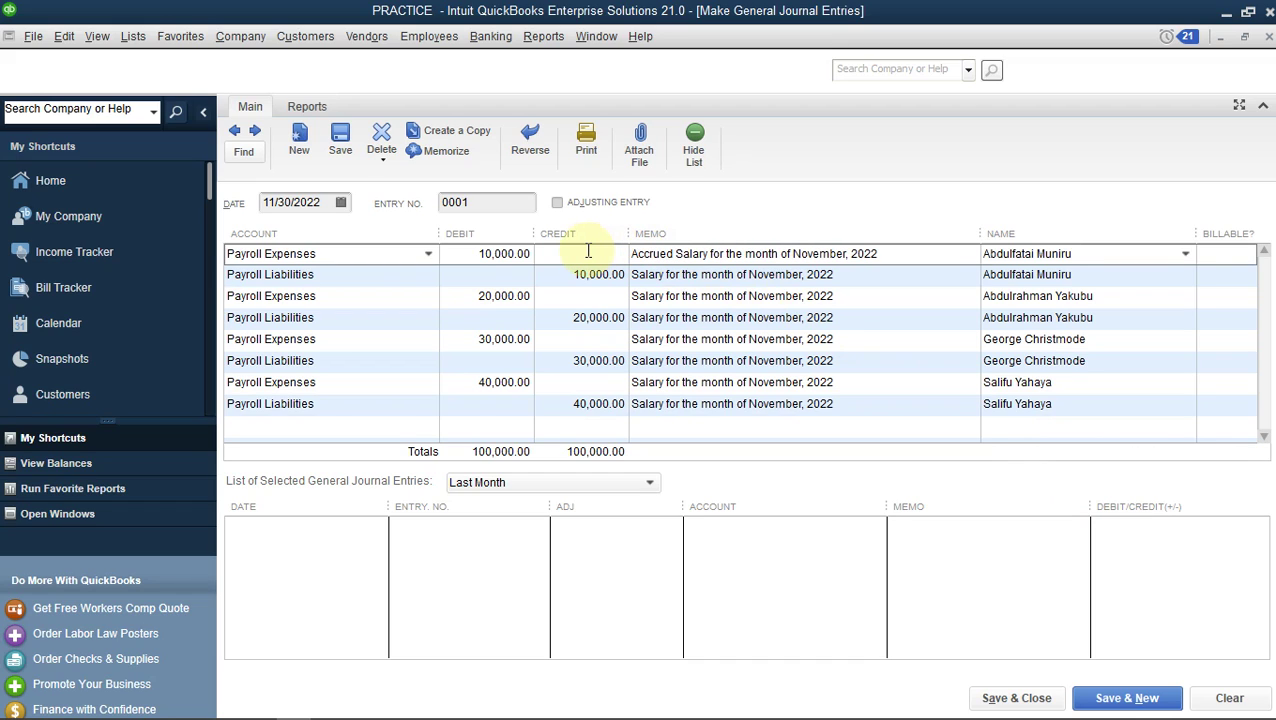
pyautogui.press('BackSpace')
pyautogui.press('BackSpace')
pyautogui.press('BackSpace')
pyautogui.press('BackSpace')
pyautogui.press('BackSpace')
pyautogui.press('BackSpace')
pyautogui.press('BackSpace')
pyautogui.press('BackSpace')
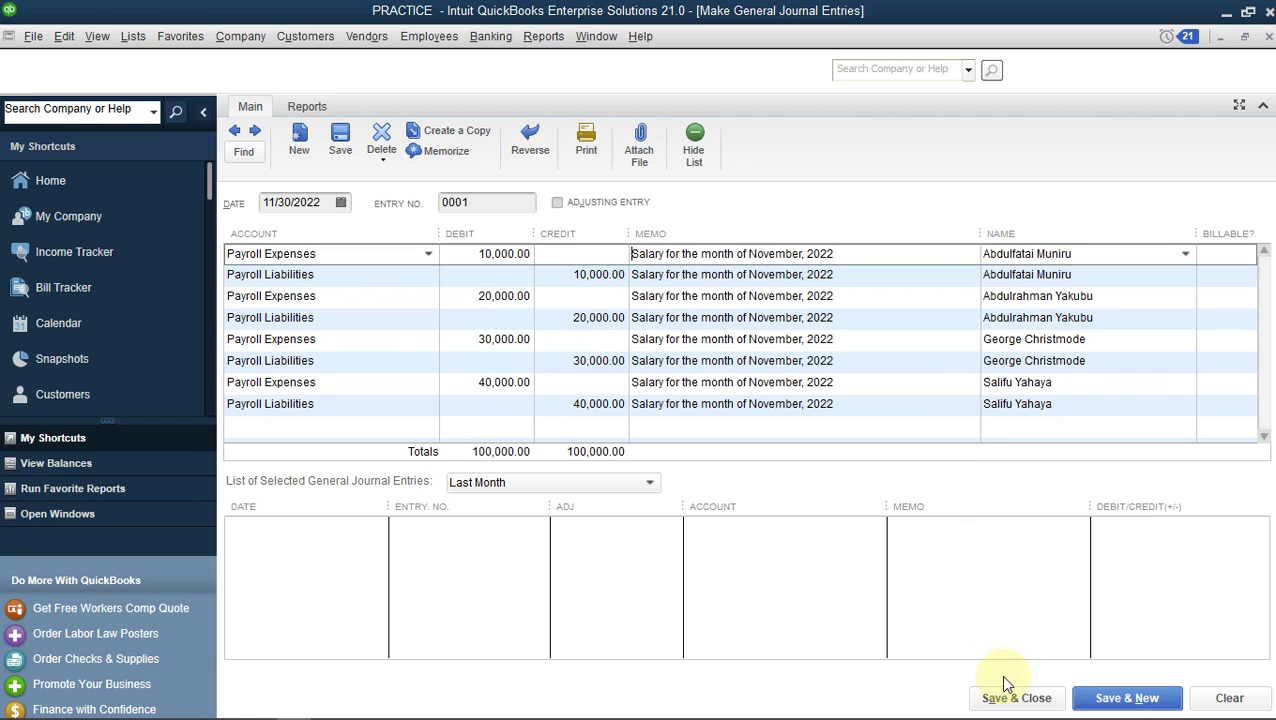
pyautogui.click(1041, 703)
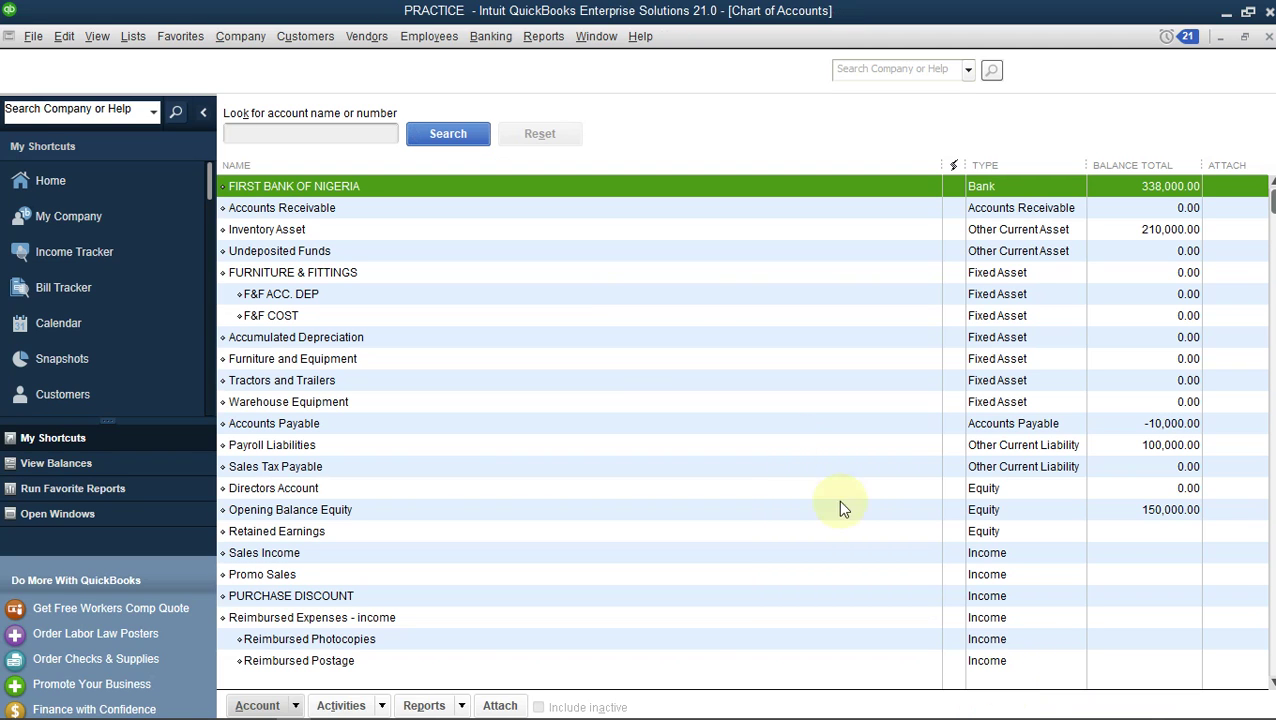
# From the Home page, open the Company & Financial Profit & Loss Standard report
pyautogui.click(96, 184)
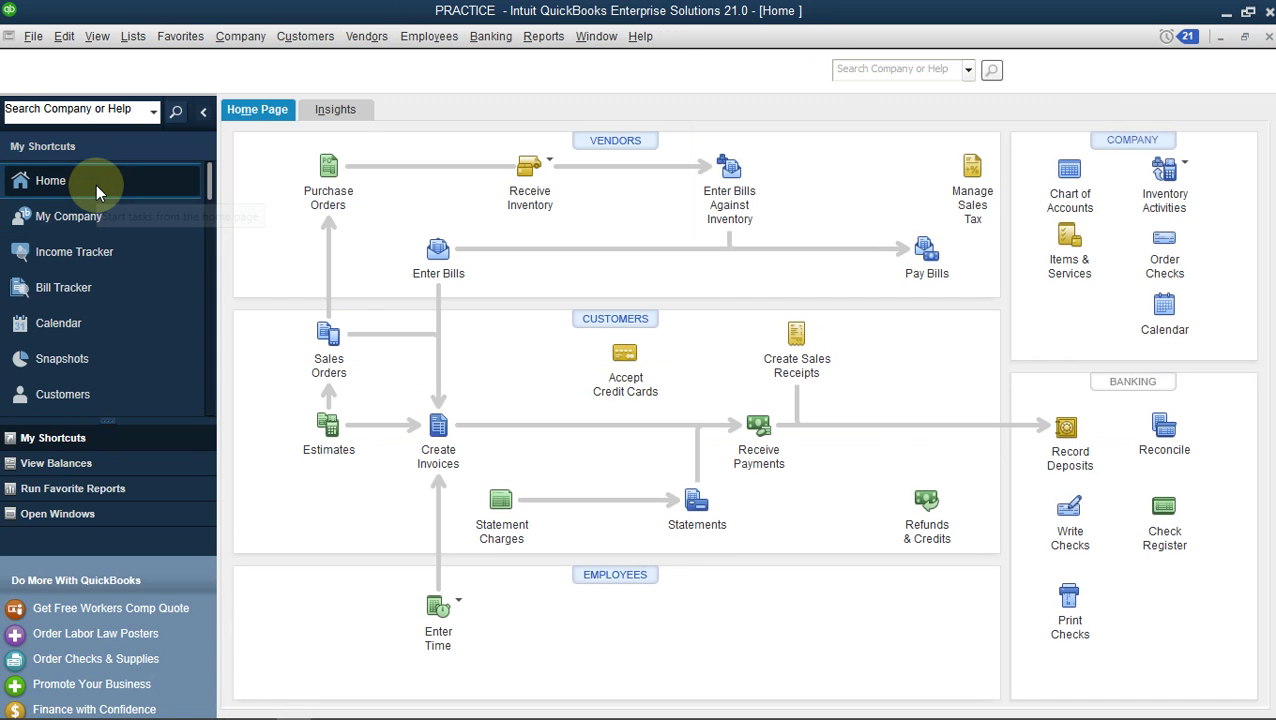
pyautogui.click(541, 37)
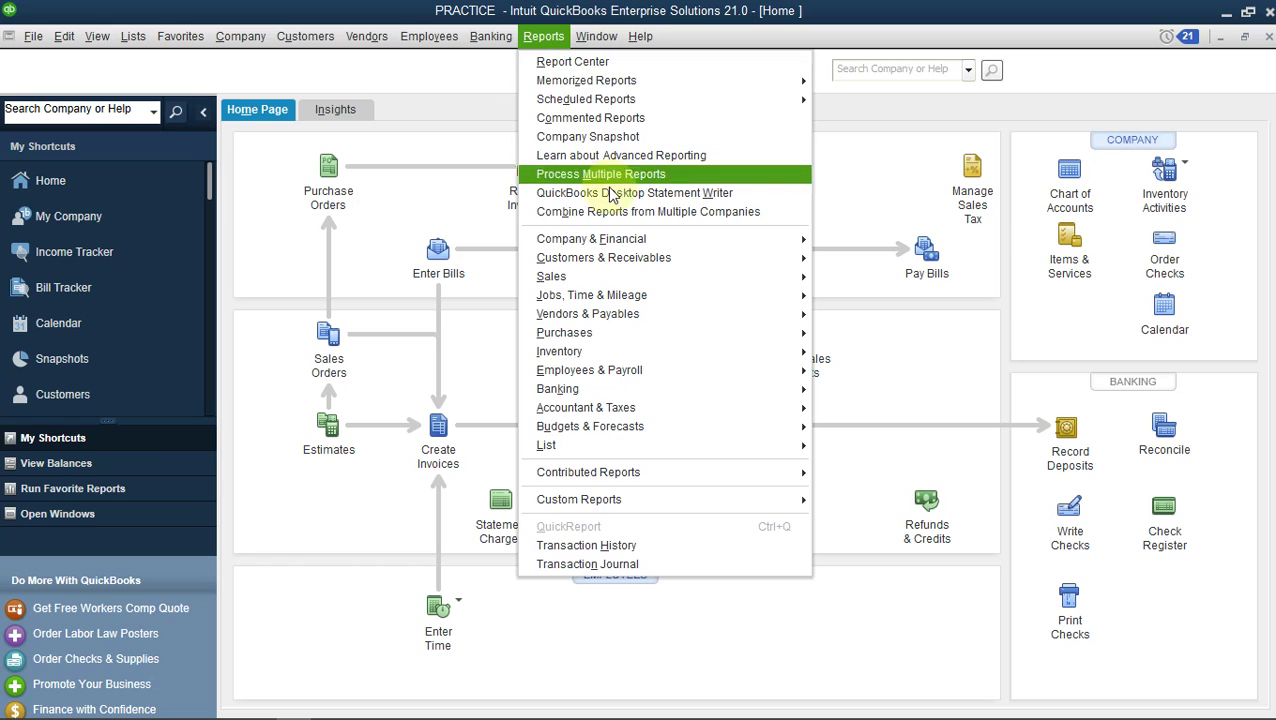
pyautogui.moveTo(763, 240)
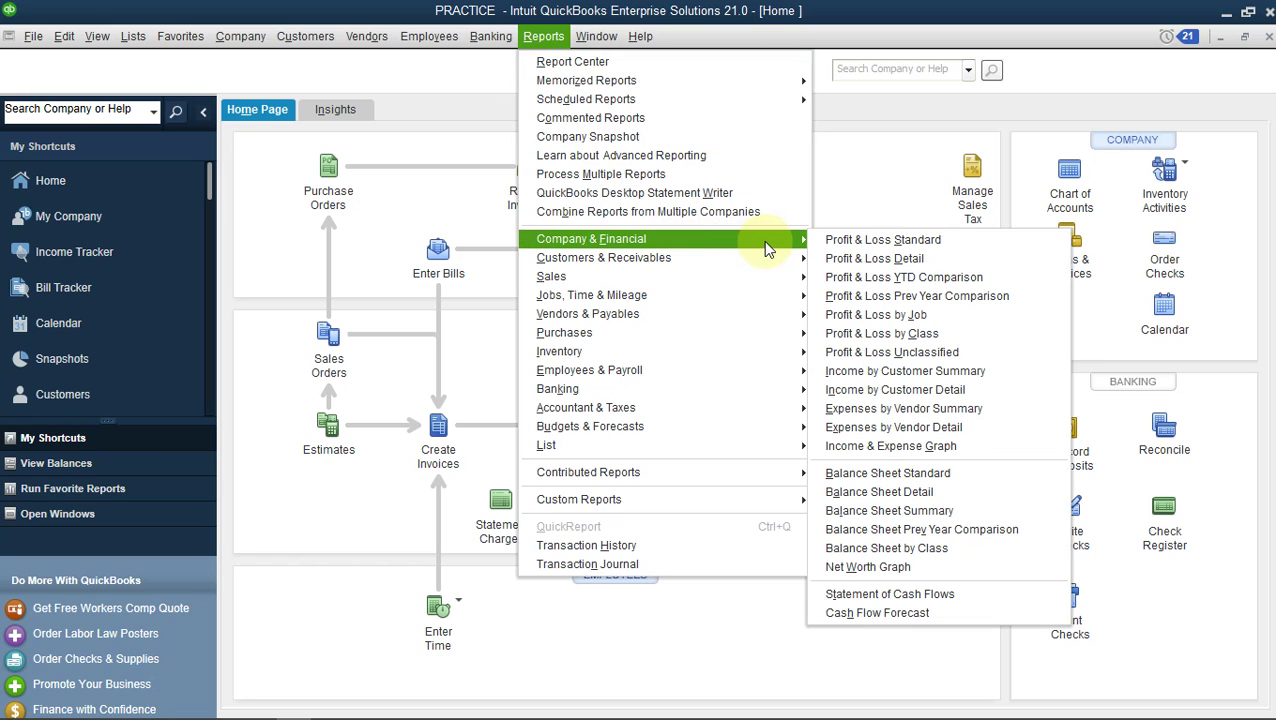
pyautogui.click(901, 244)
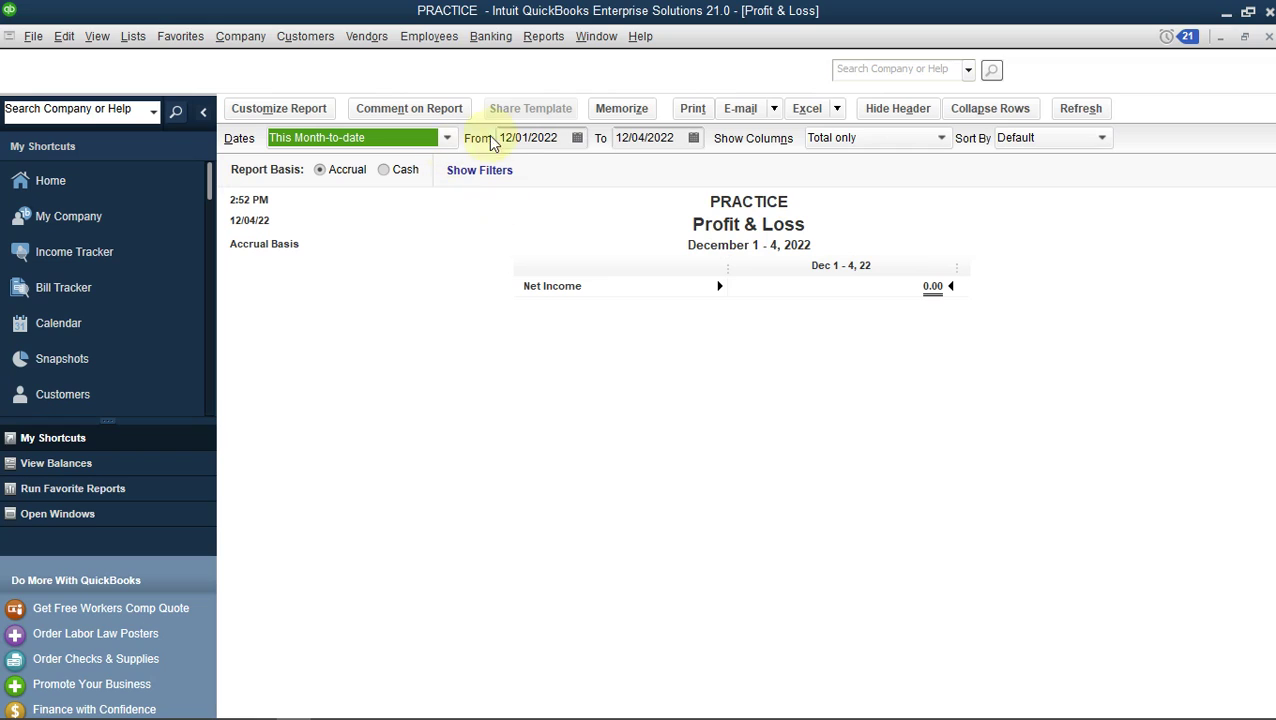
# Set the Profit & Loss dates to 11/30/2022–11/30/2022, then drill into the Payroll Expenses amount
pyautogui.click(578, 138)
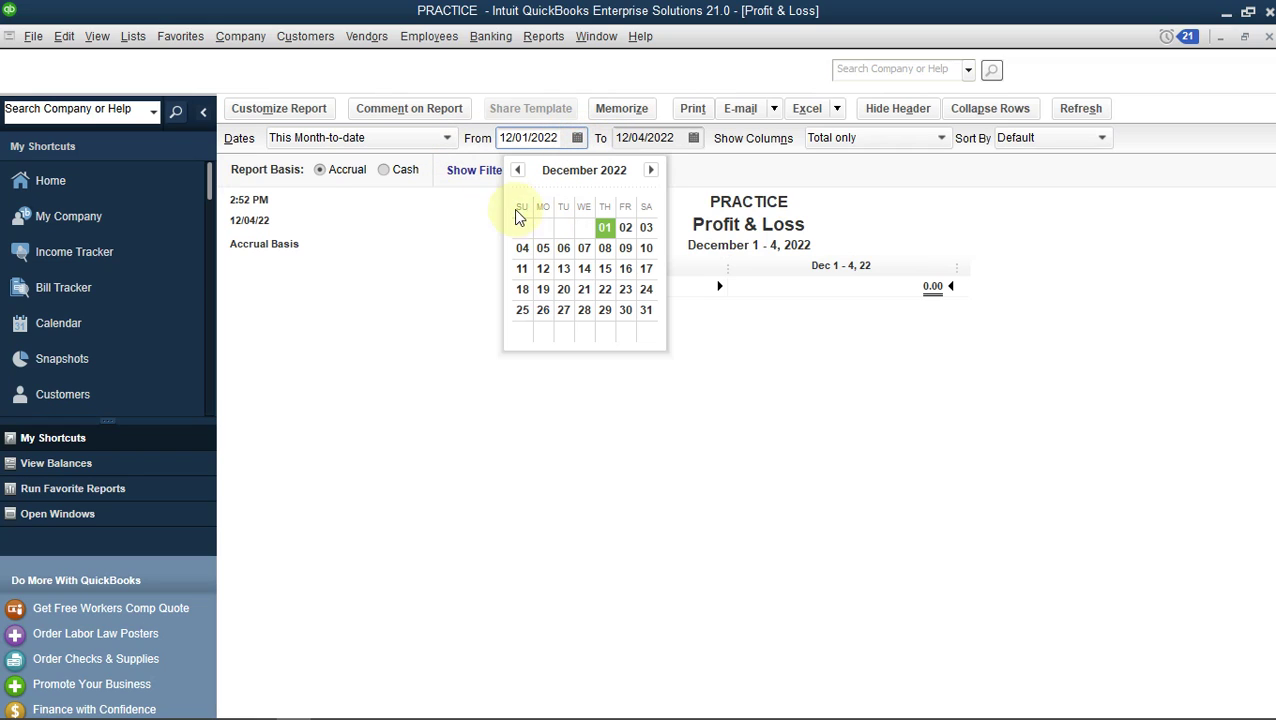
pyautogui.click(517, 170)
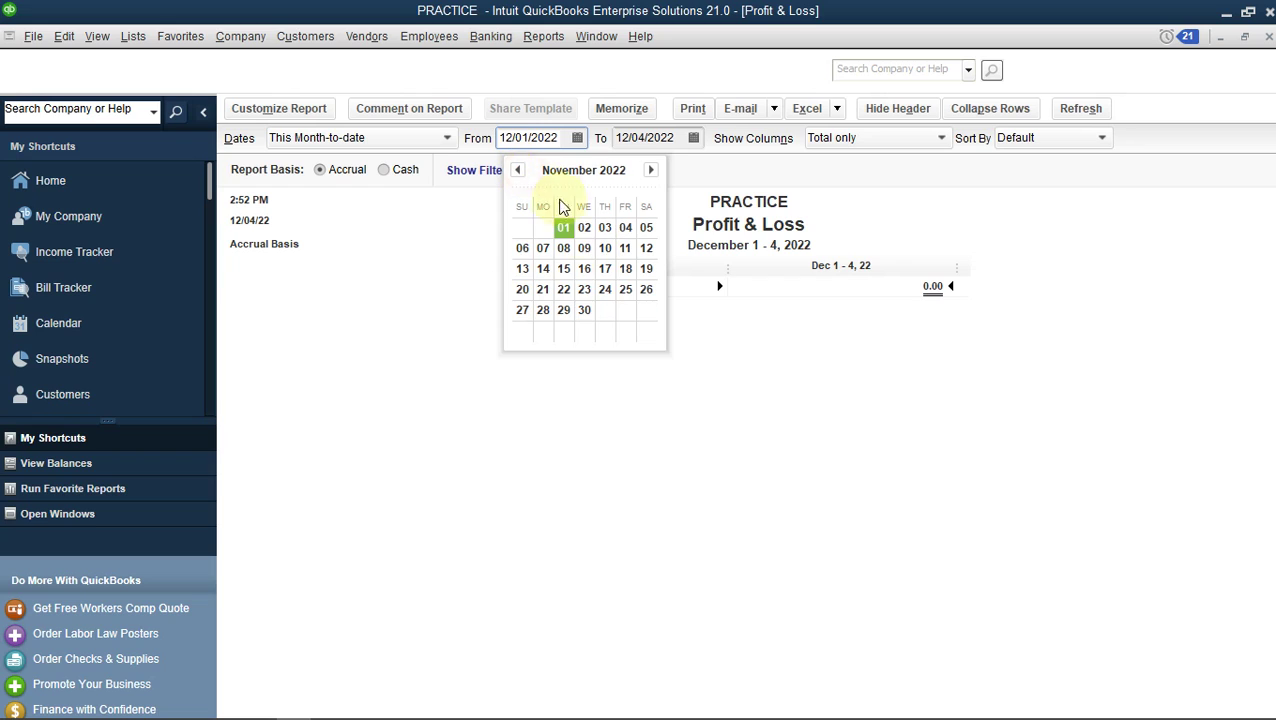
pyautogui.click(582, 309)
pyautogui.click(693, 138)
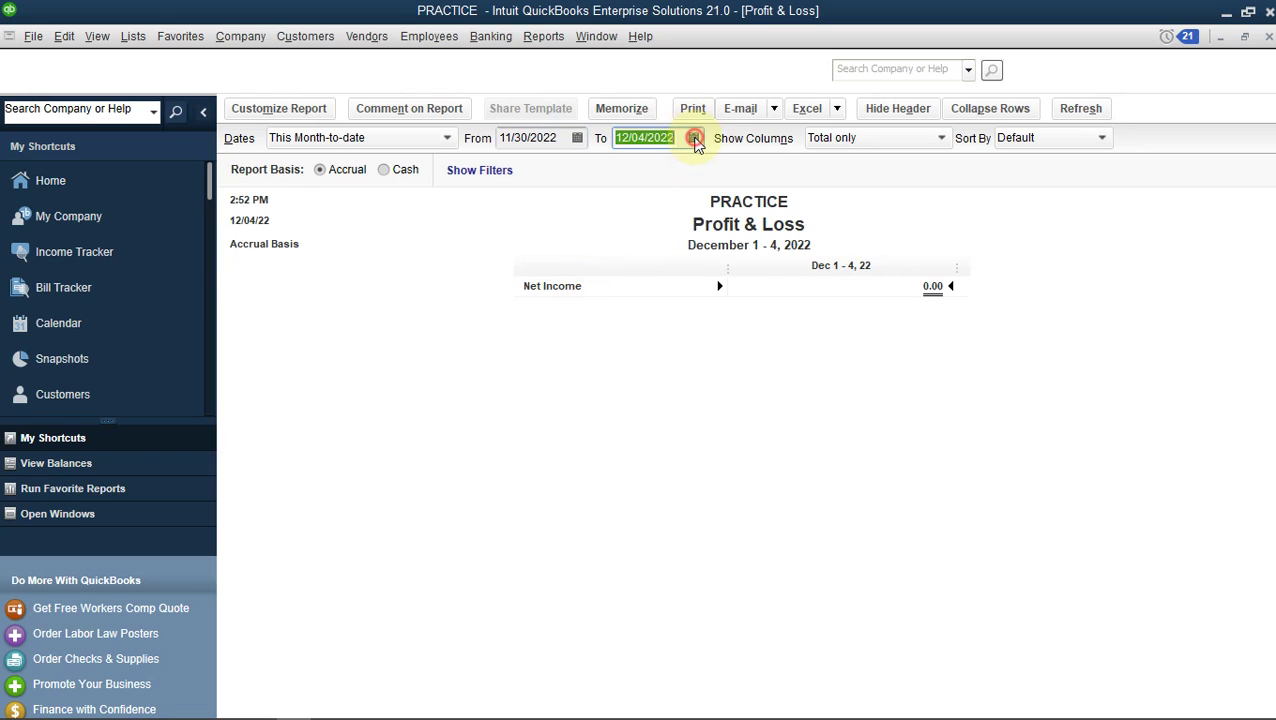
pyautogui.click(633, 170)
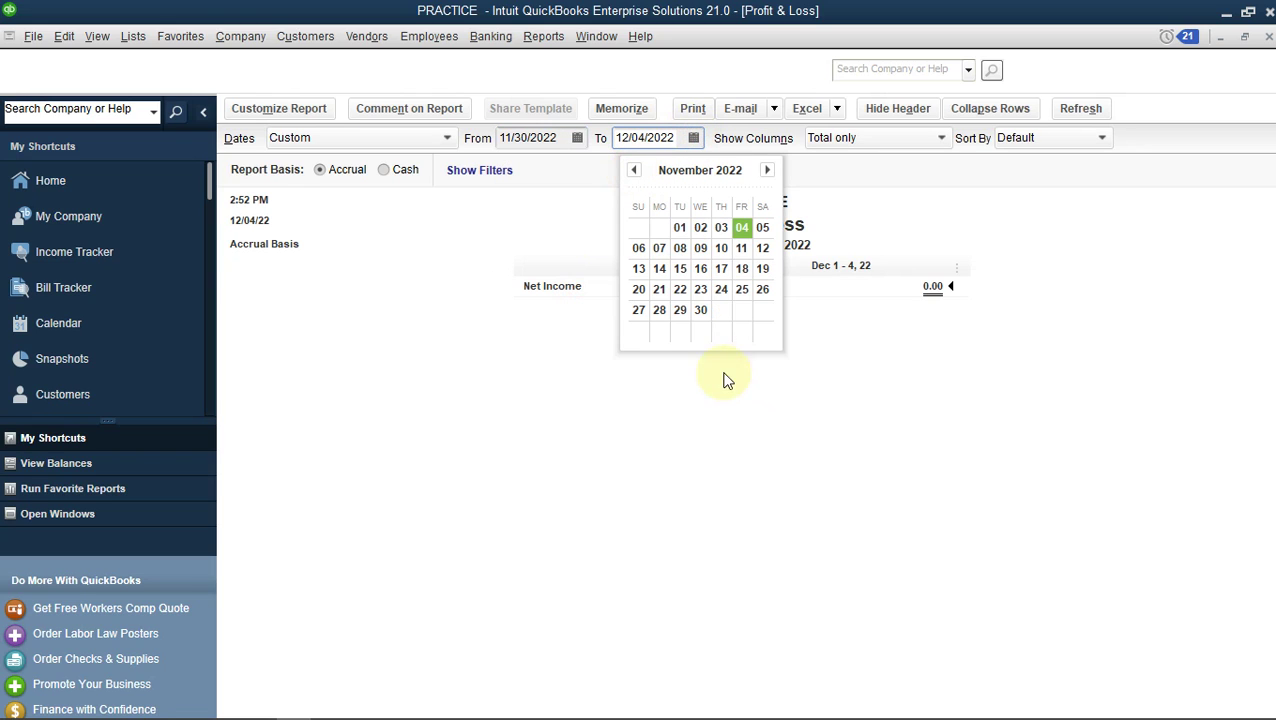
pyautogui.click(701, 311)
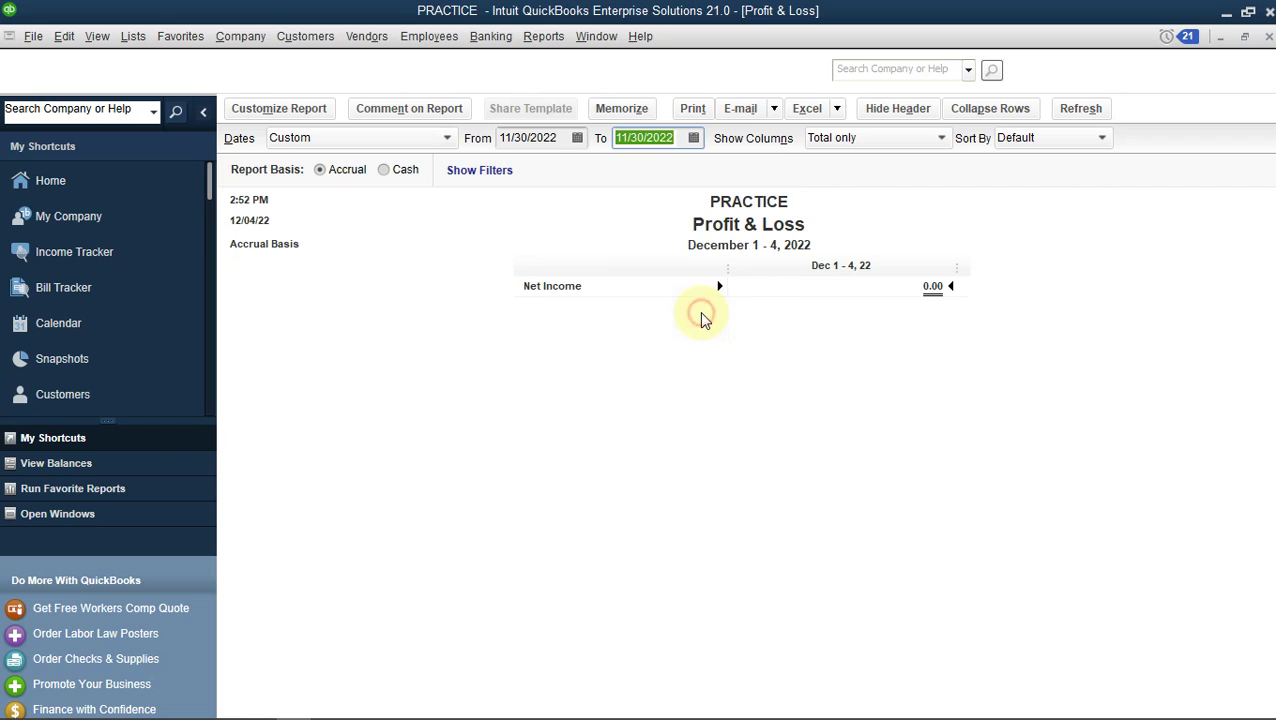
pyautogui.click(1082, 109)
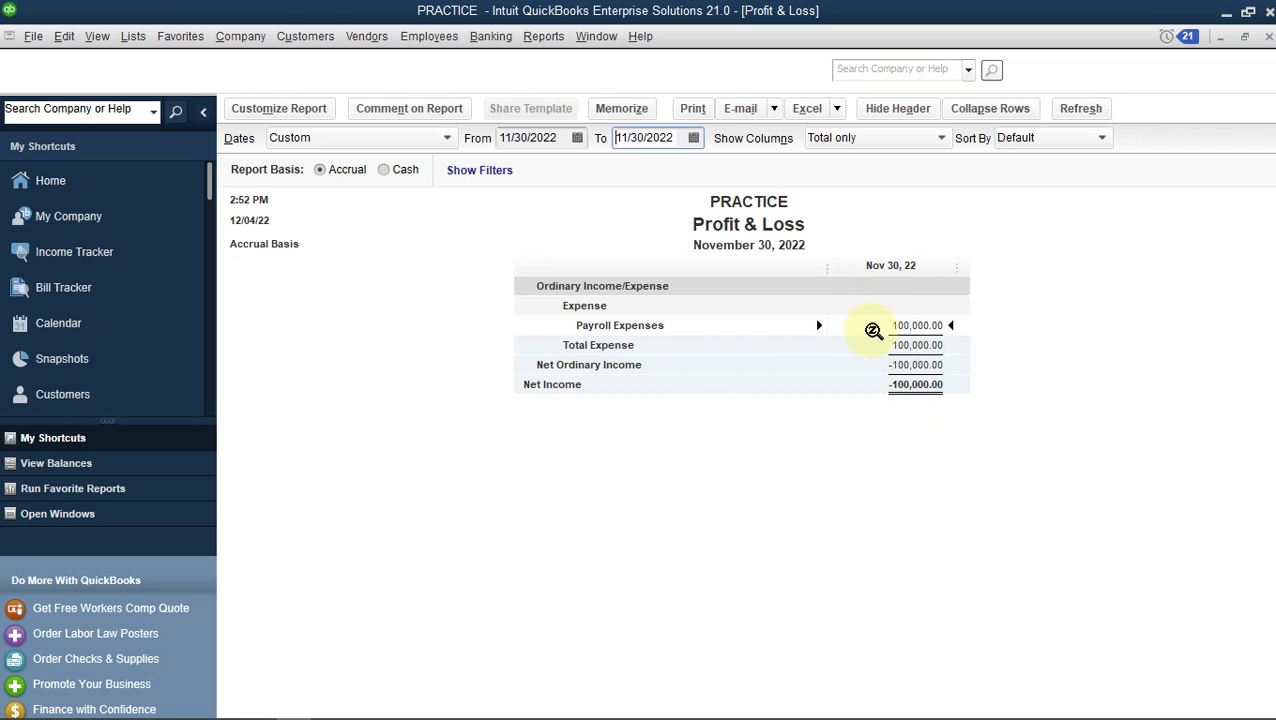
pyautogui.doubleClick(920, 325)
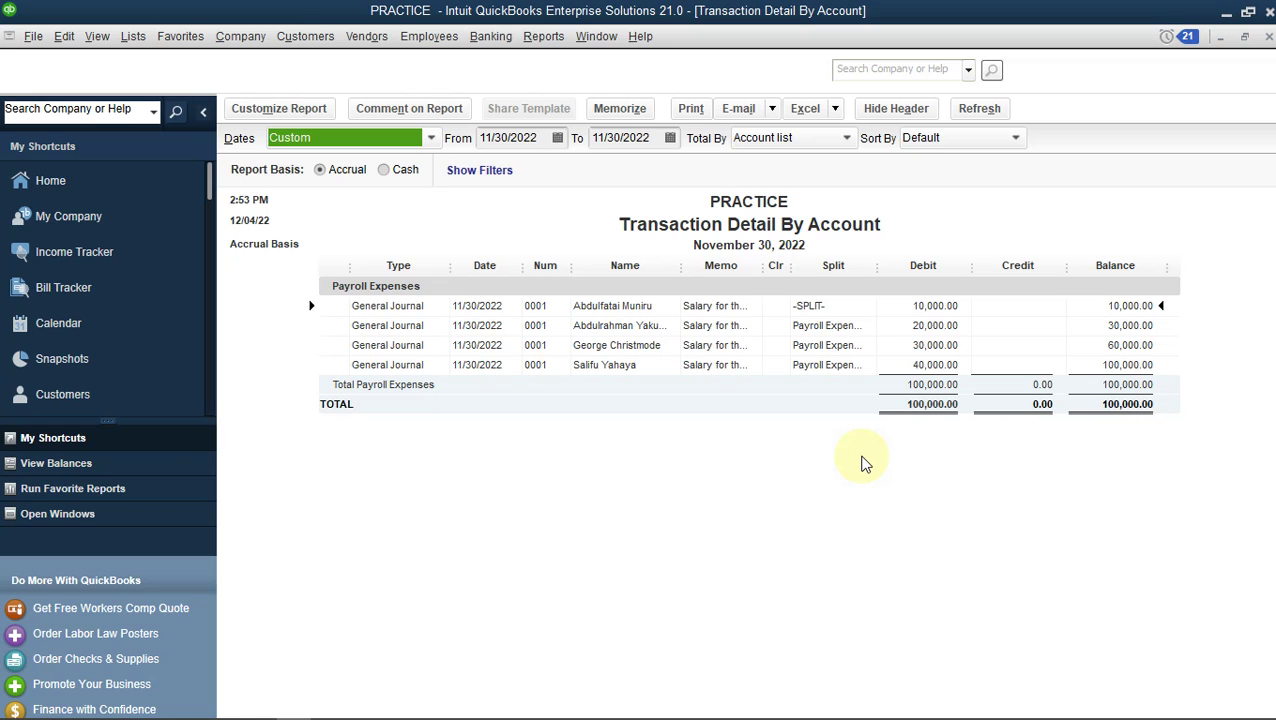
# Total the payroll detail by Employee, then open the standard Balance Sheet and close the detail report
pyautogui.click(785, 140)
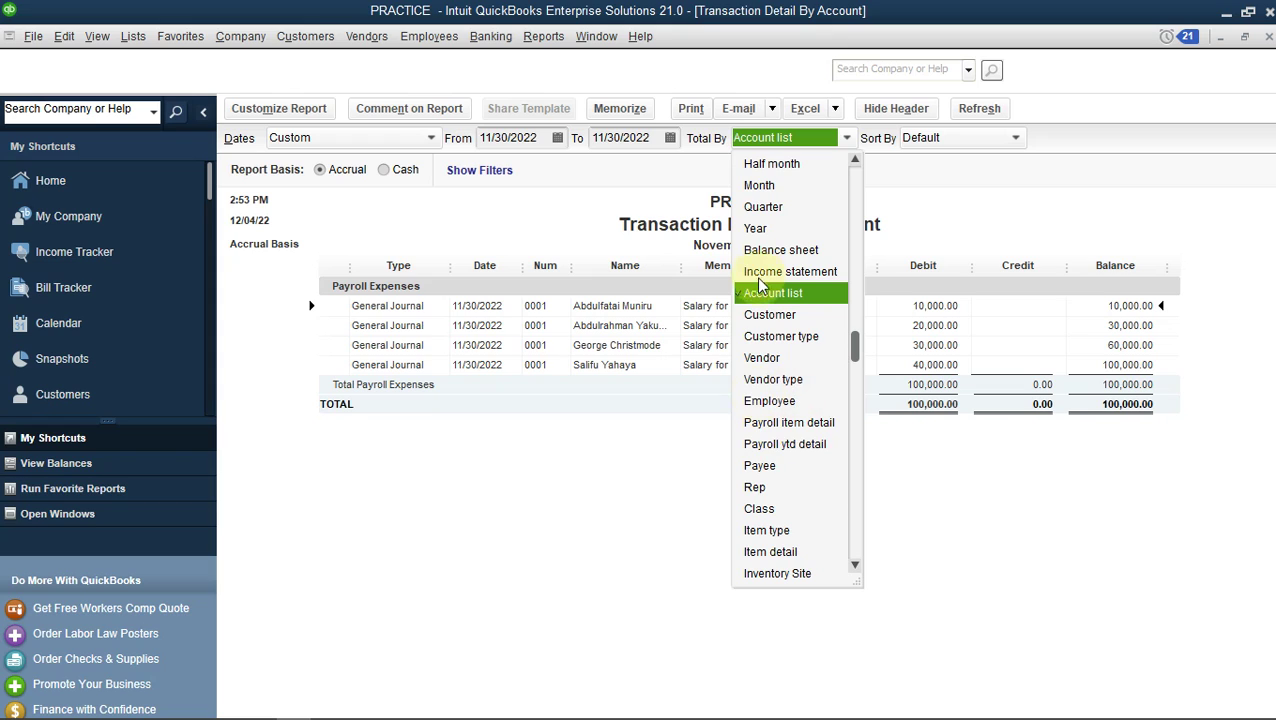
pyautogui.click(770, 400)
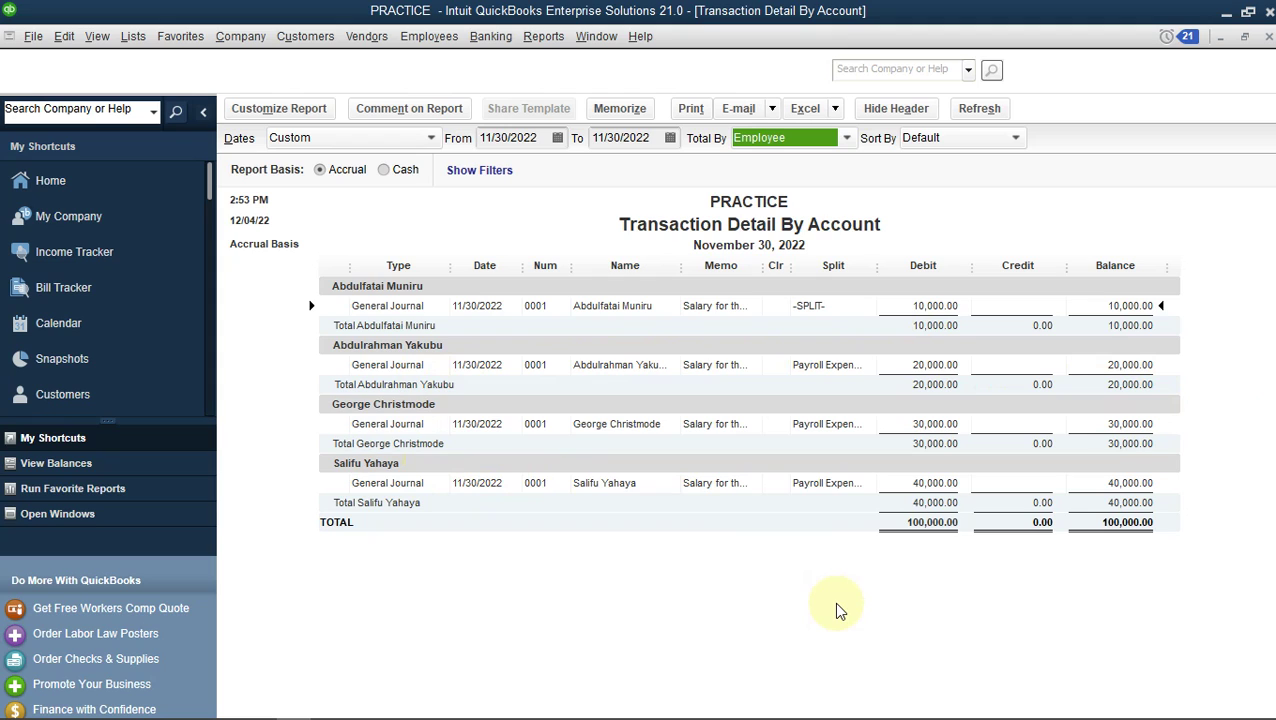
pyautogui.click(535, 36)
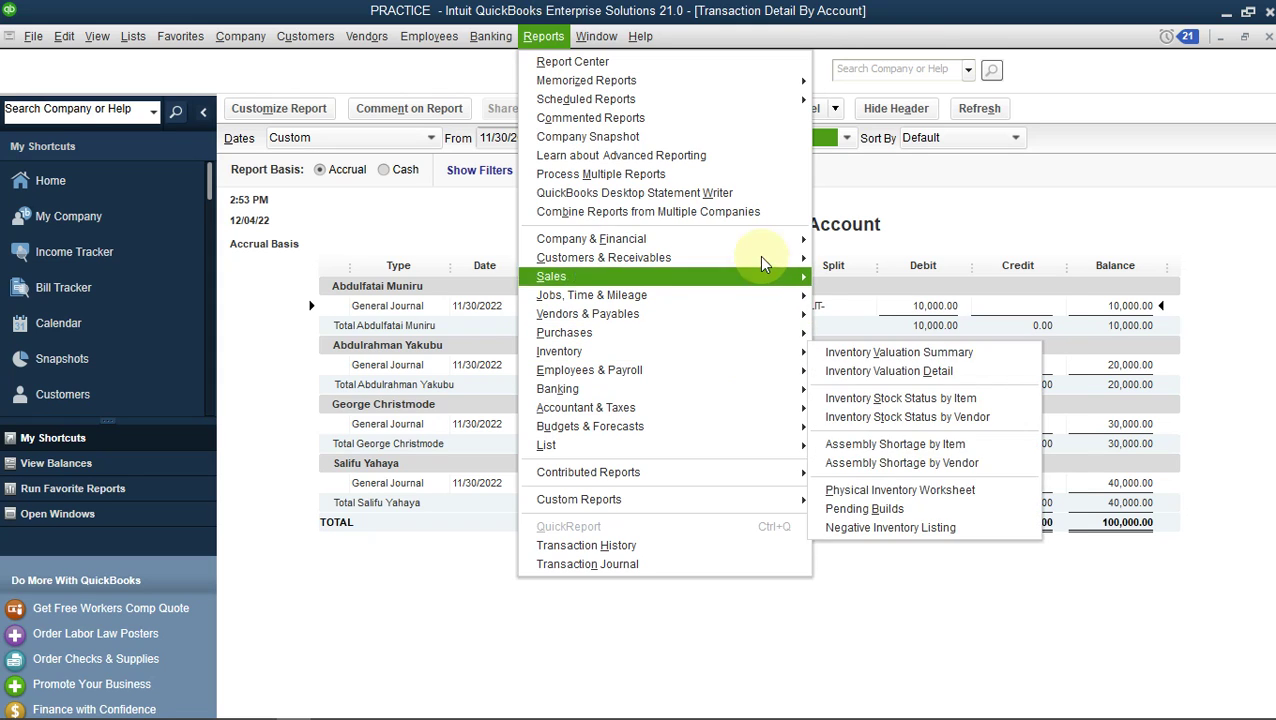
pyautogui.moveTo(758, 238)
pyautogui.click(920, 470)
pyautogui.press('Escape')
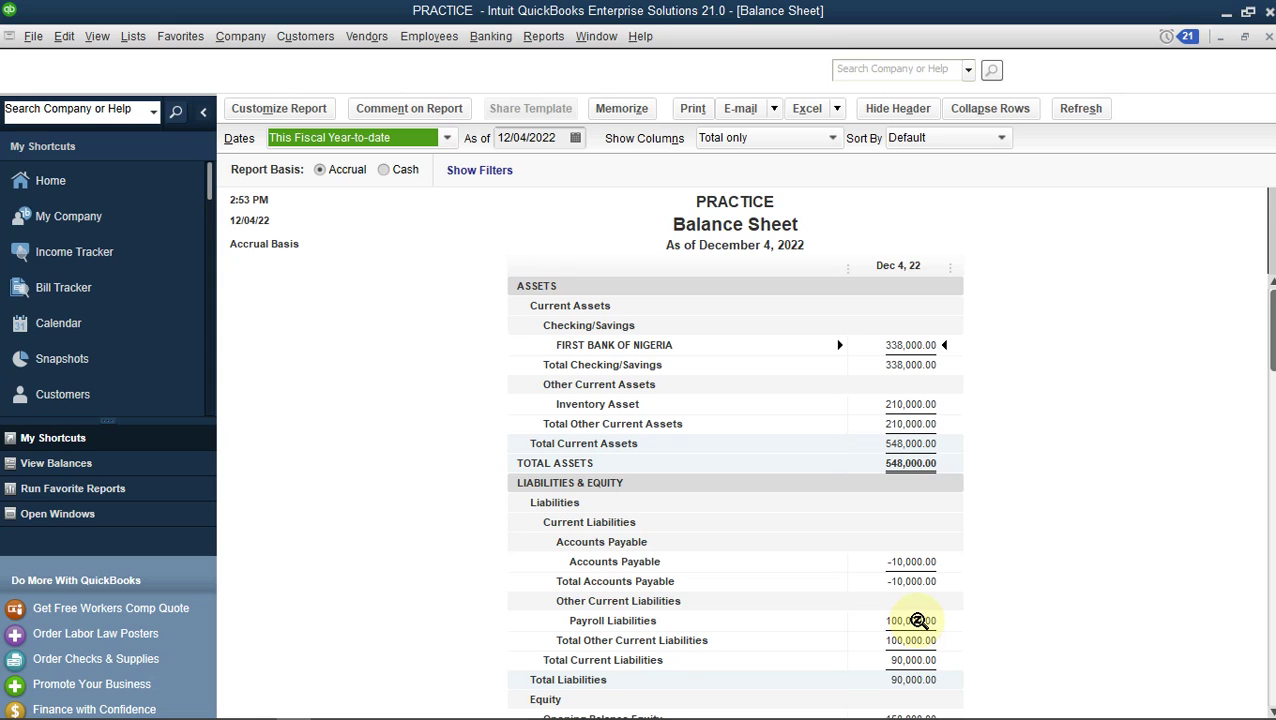
# Drill into the 100,000.00 Payroll Liabilities balance and total its transactions by Employee
pyautogui.doubleClick(916, 620)
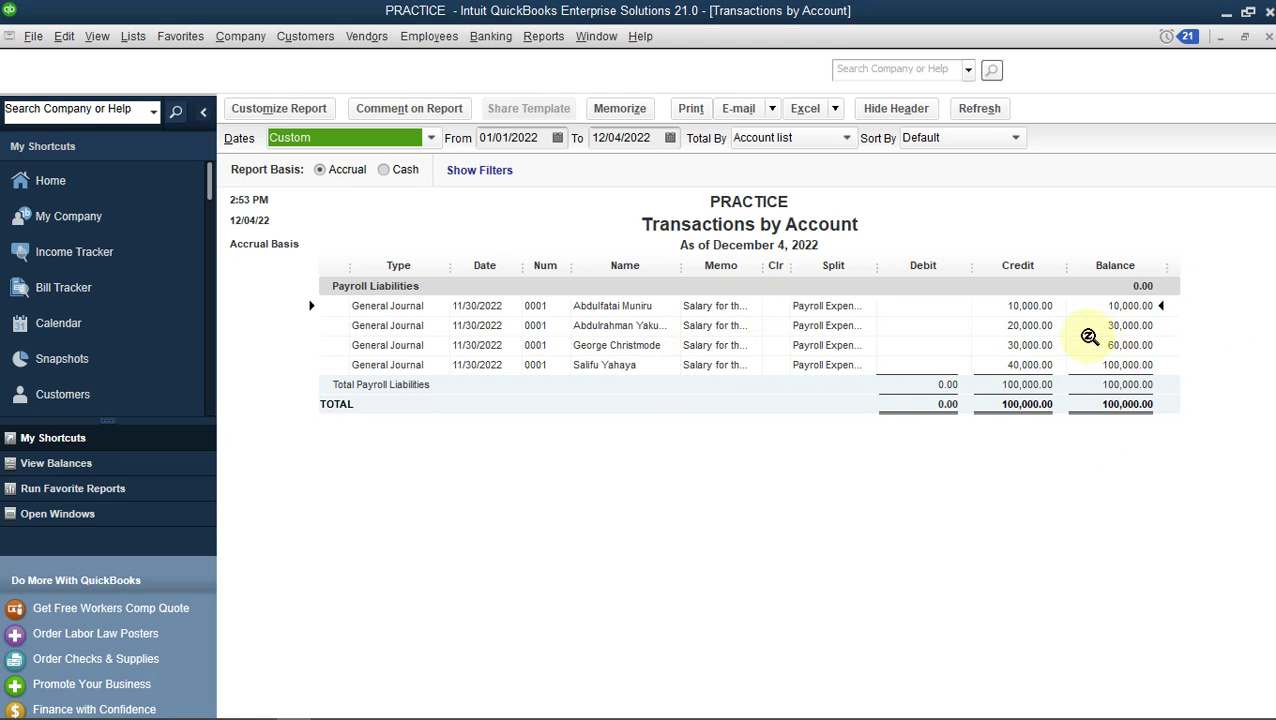
pyautogui.click(791, 138)
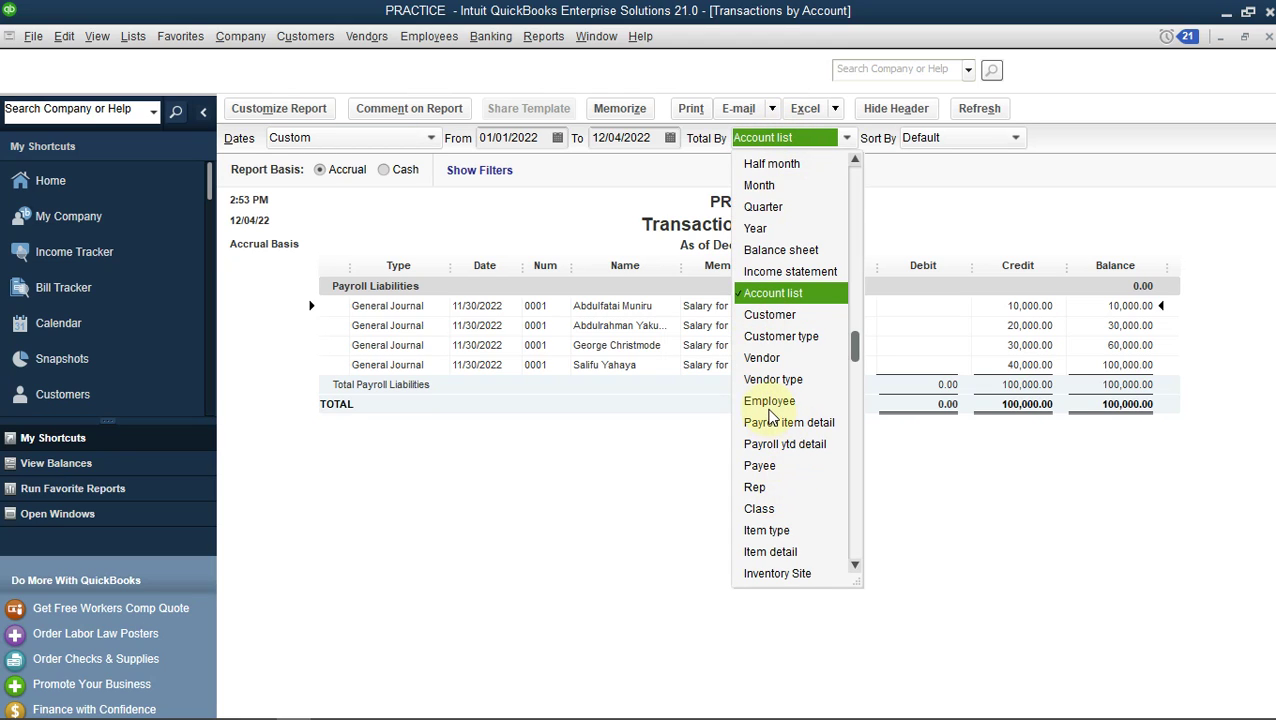
pyautogui.click(767, 402)
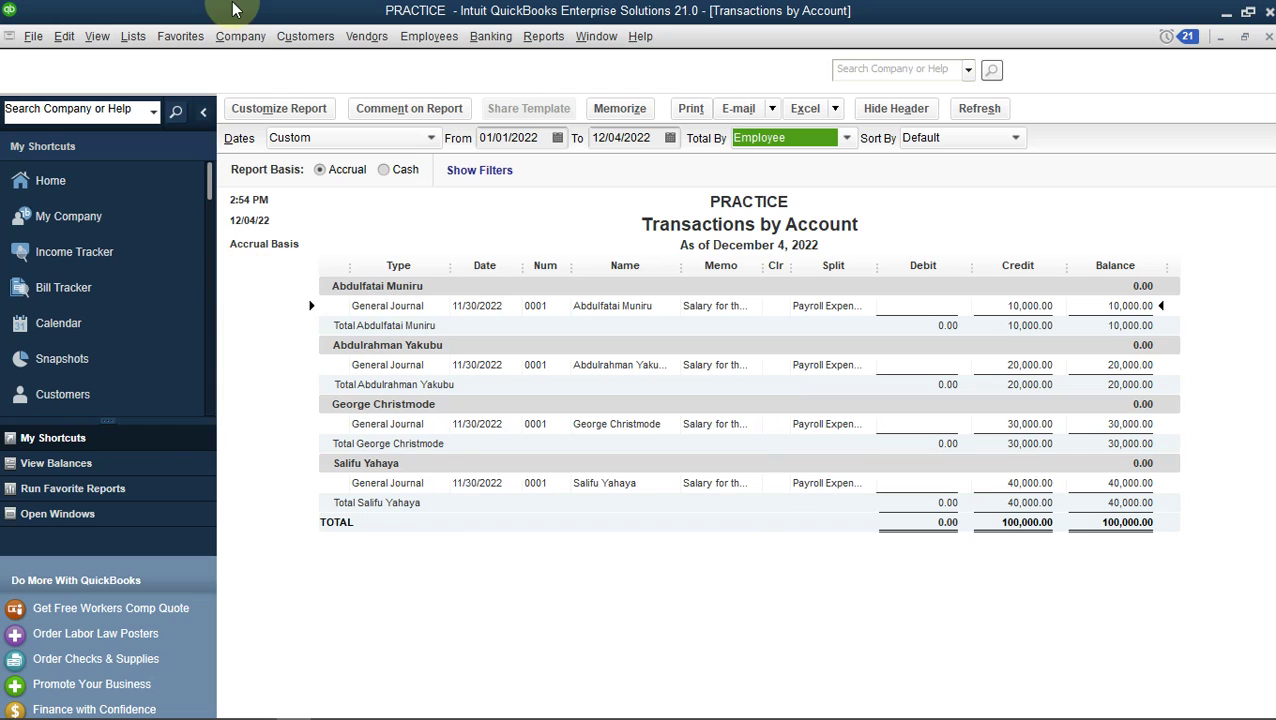
pyautogui.click(240, 36)
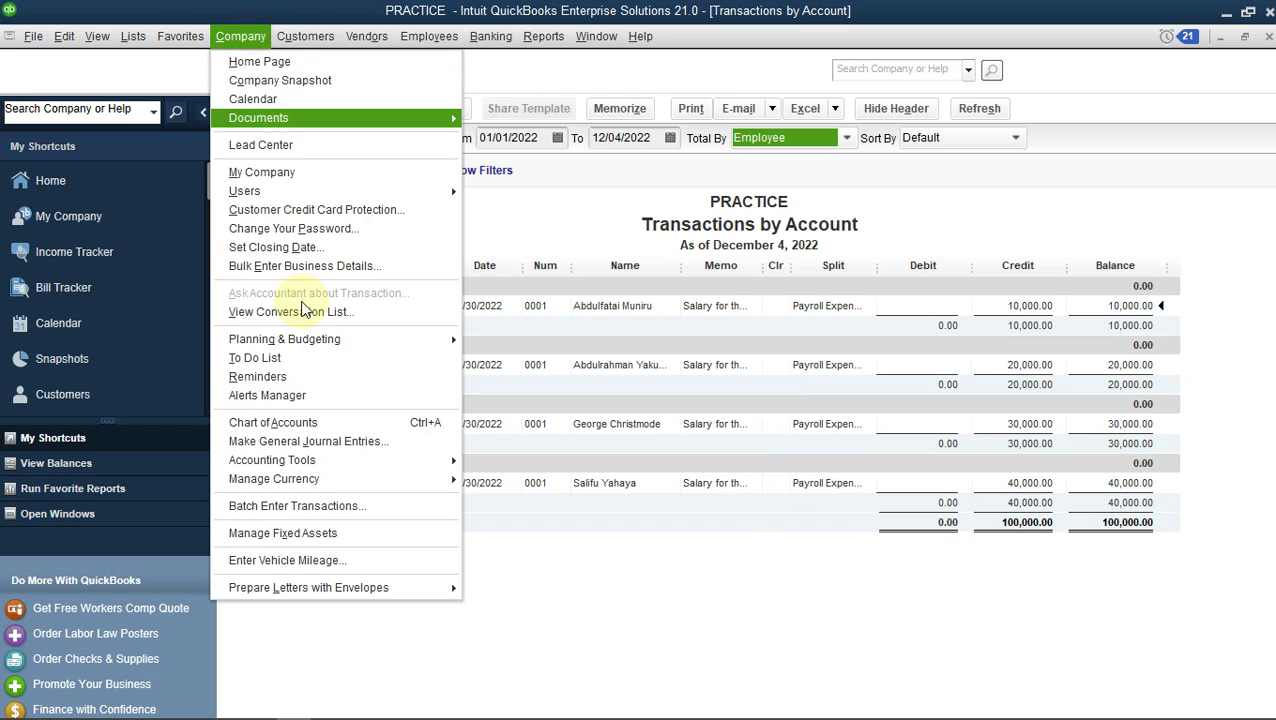
# Open a new general journal entry 0002, keep the date 11/30/2022, and go to line one
pyautogui.click(343, 441)
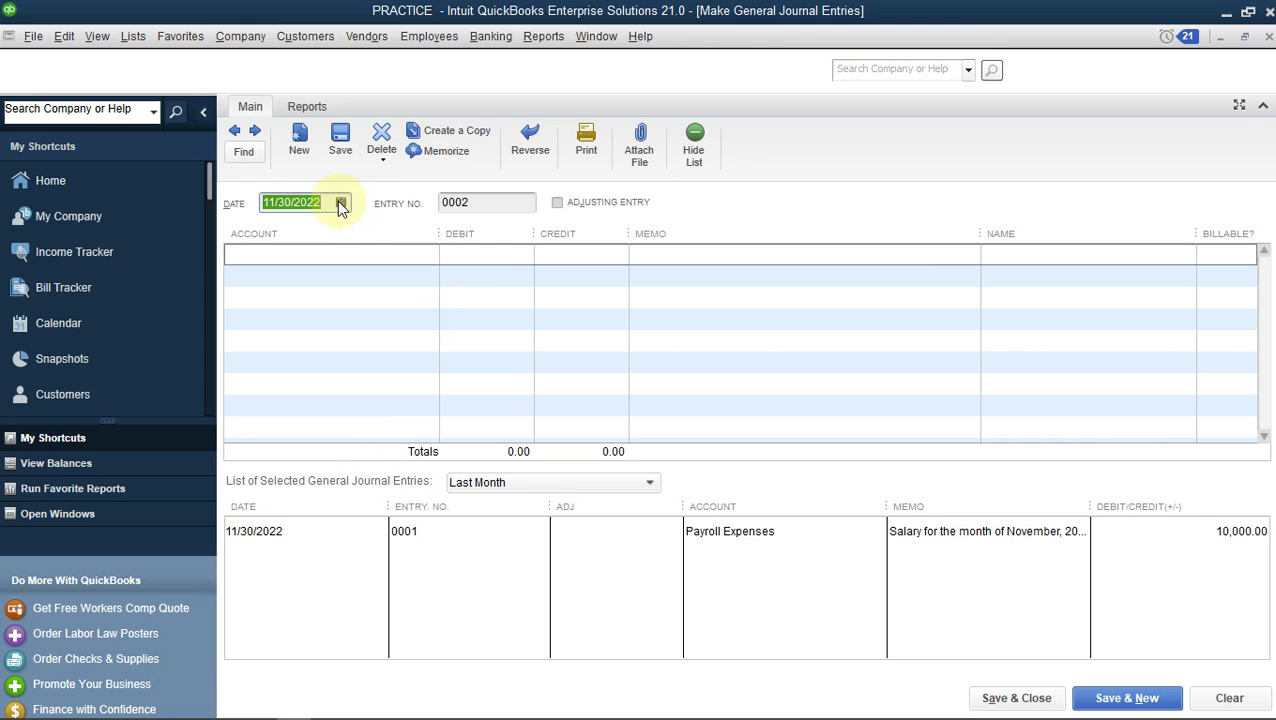
pyautogui.click(340, 203)
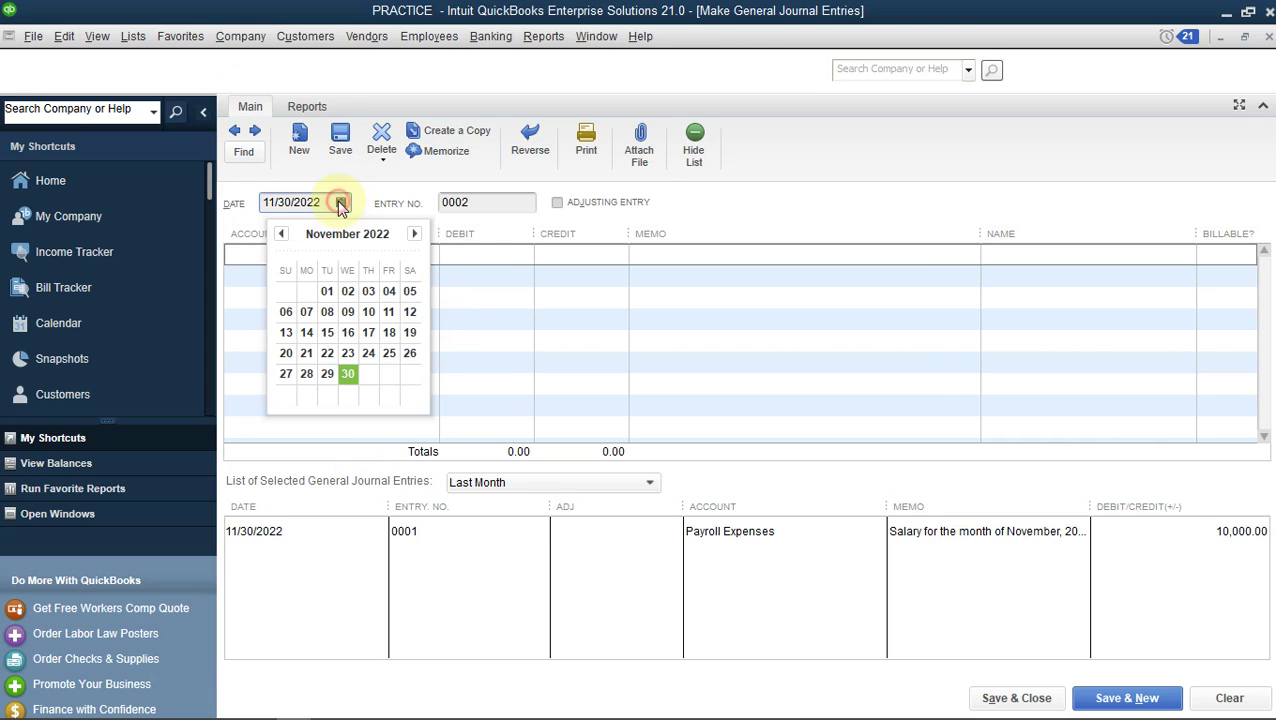
pyautogui.click(338, 202)
pyautogui.click(340, 202)
pyautogui.click(484, 204)
pyautogui.click(282, 248)
pyautogui.click(376, 253)
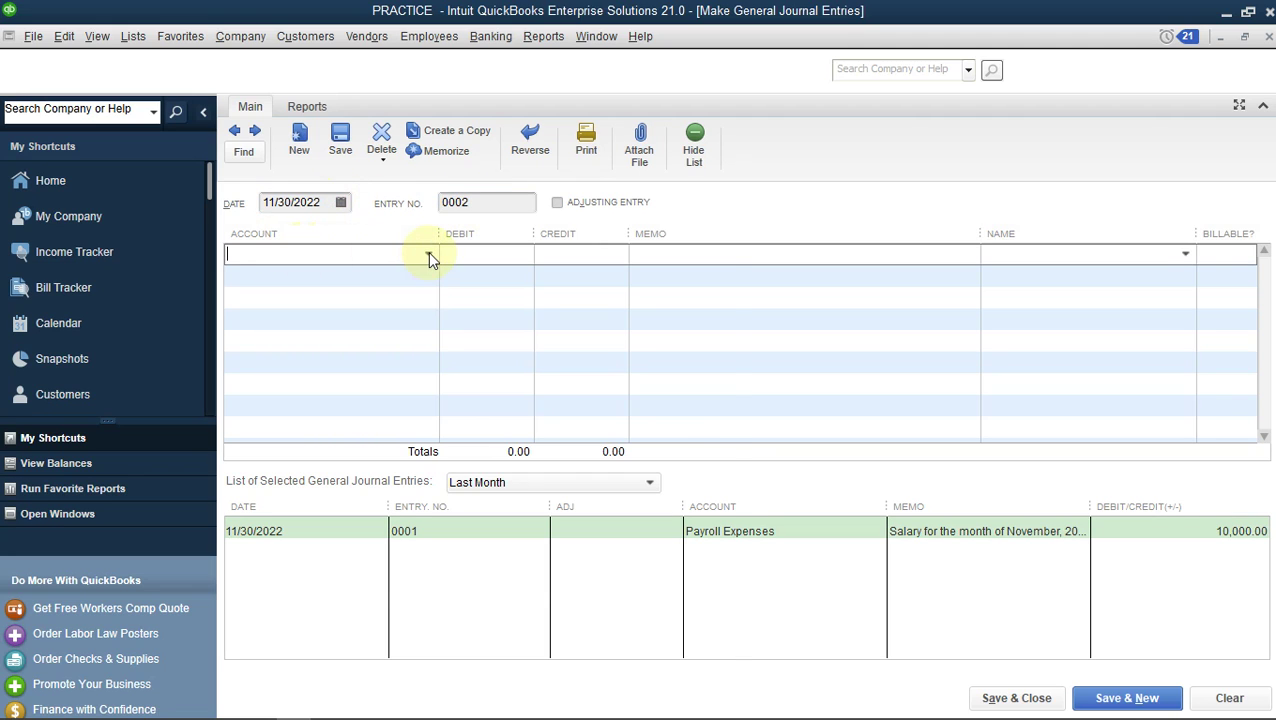
# Debit Payroll Liabilities 10,000 and credit FIRST BANK OF NIGERIA on the second line
pyautogui.click(428, 253)
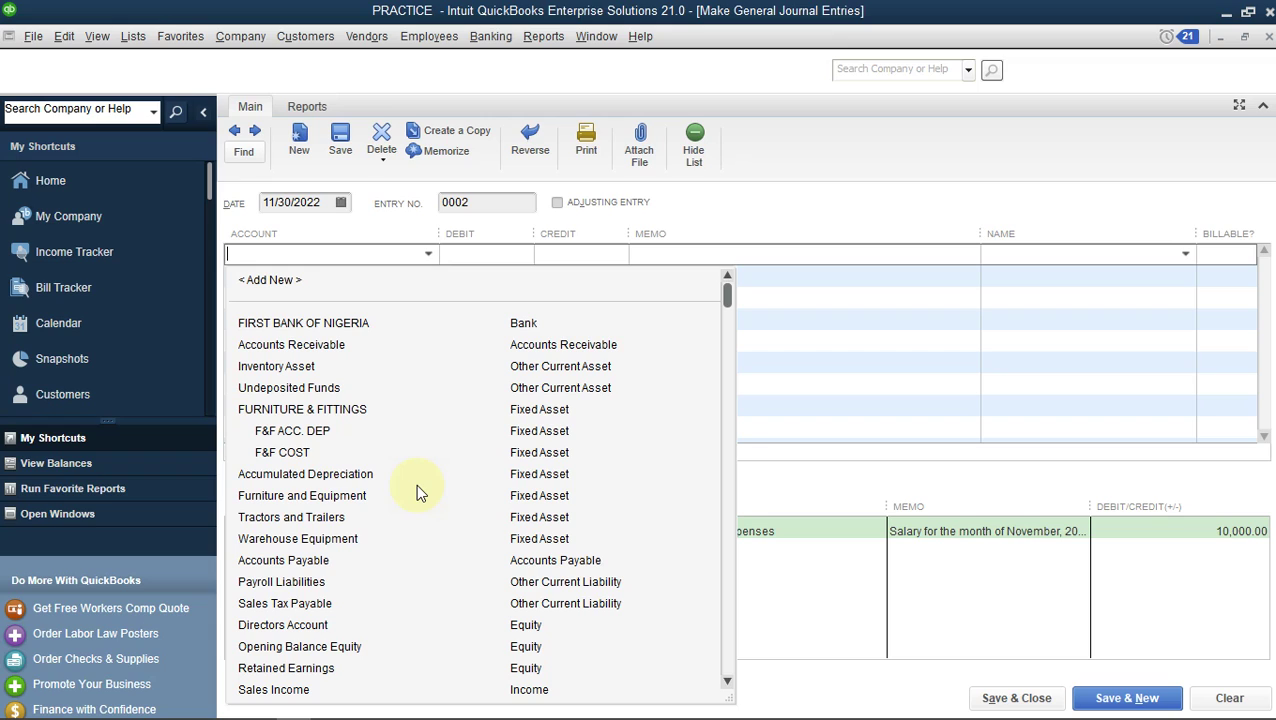
pyautogui.click(291, 583)
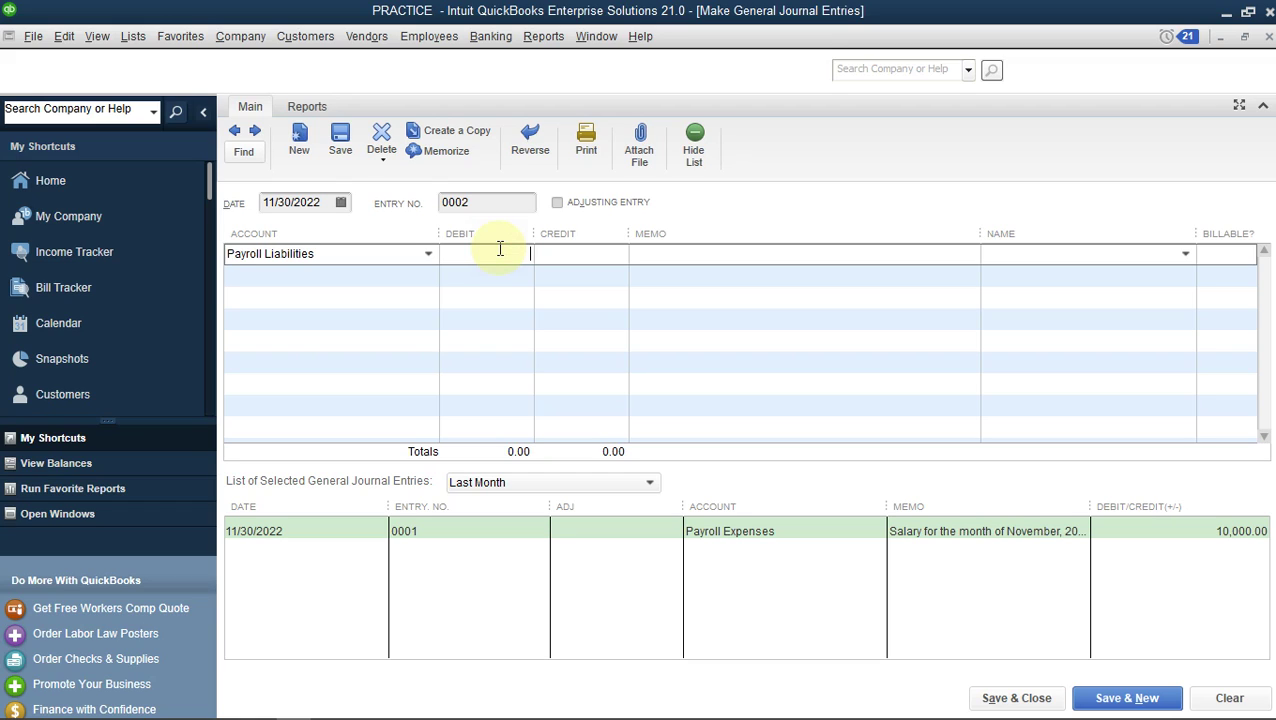
pyautogui.write('10,')
pyautogui.write('000')
pyautogui.press('Tab')
pyautogui.click(482, 277)
pyautogui.click(405, 277)
pyautogui.write('Bank Service Charges')
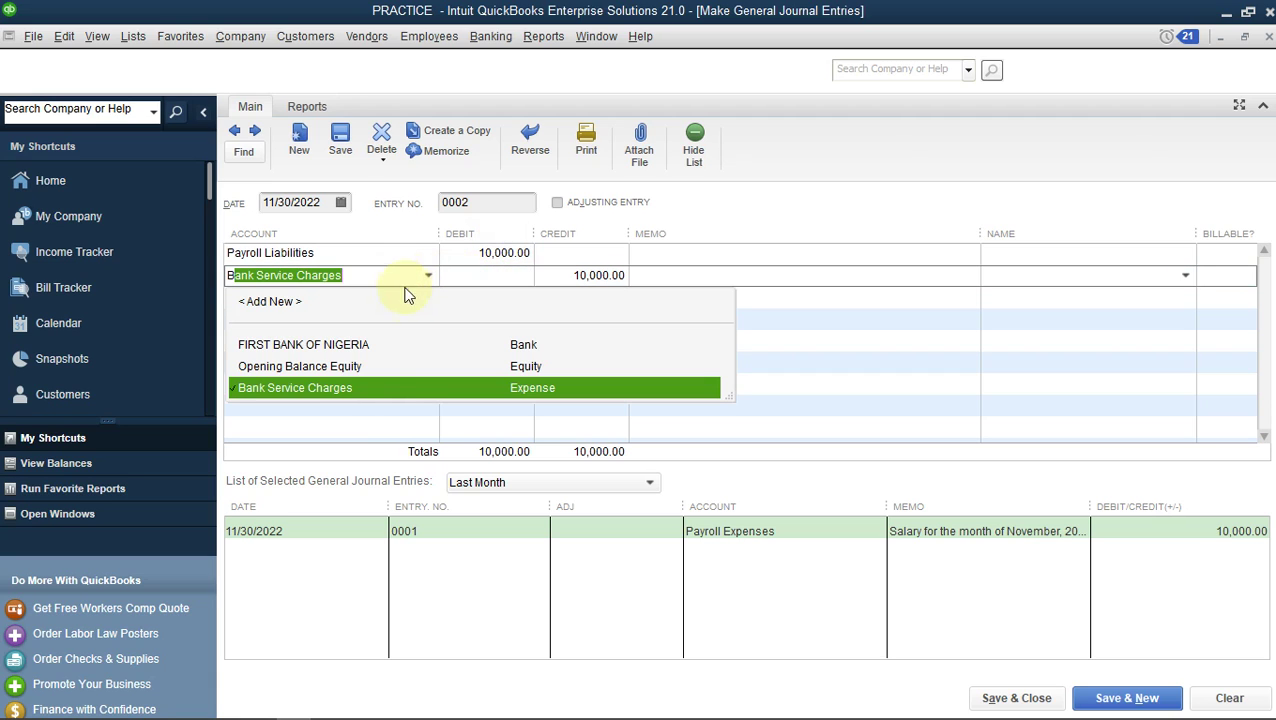
pyautogui.click(289, 345)
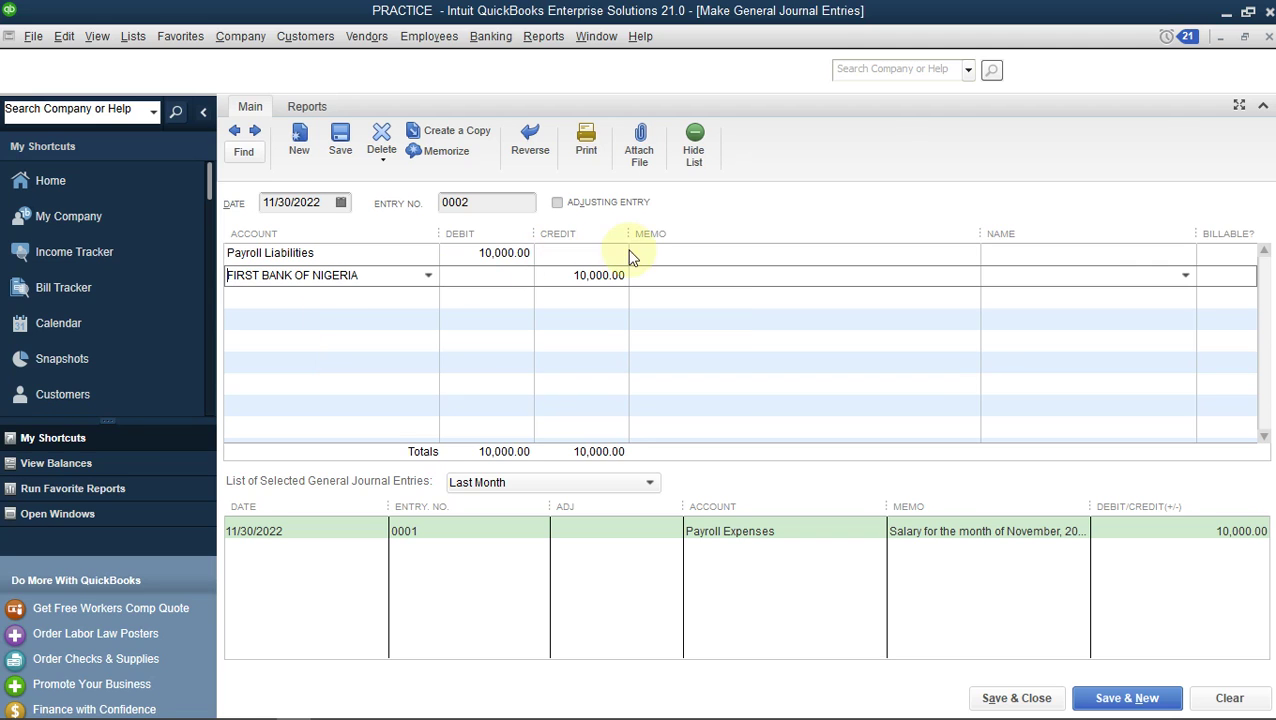
# Debit Payroll Liabilities 20,000 on line three and credit FIRST BANK OF NIGERIA on line four
pyautogui.click(464, 298)
pyautogui.click(384, 297)
pyautogui.write('Payroll Expenses')
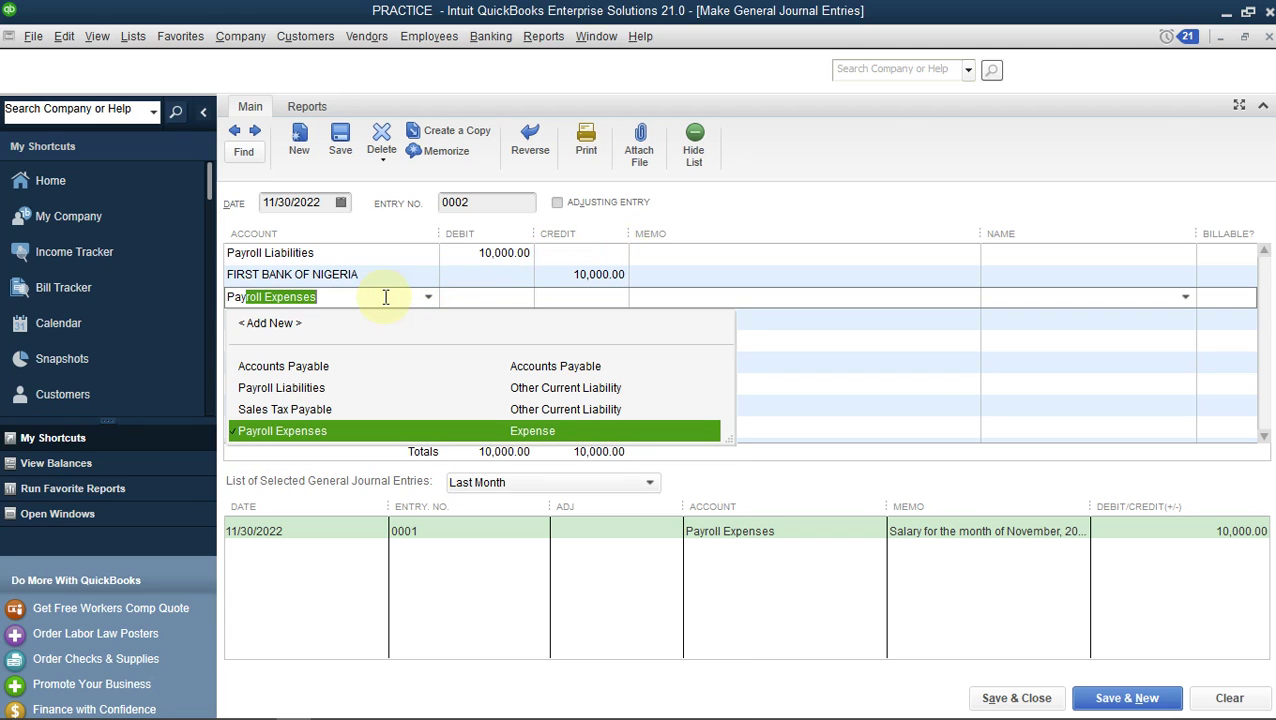
pyautogui.click(311, 389)
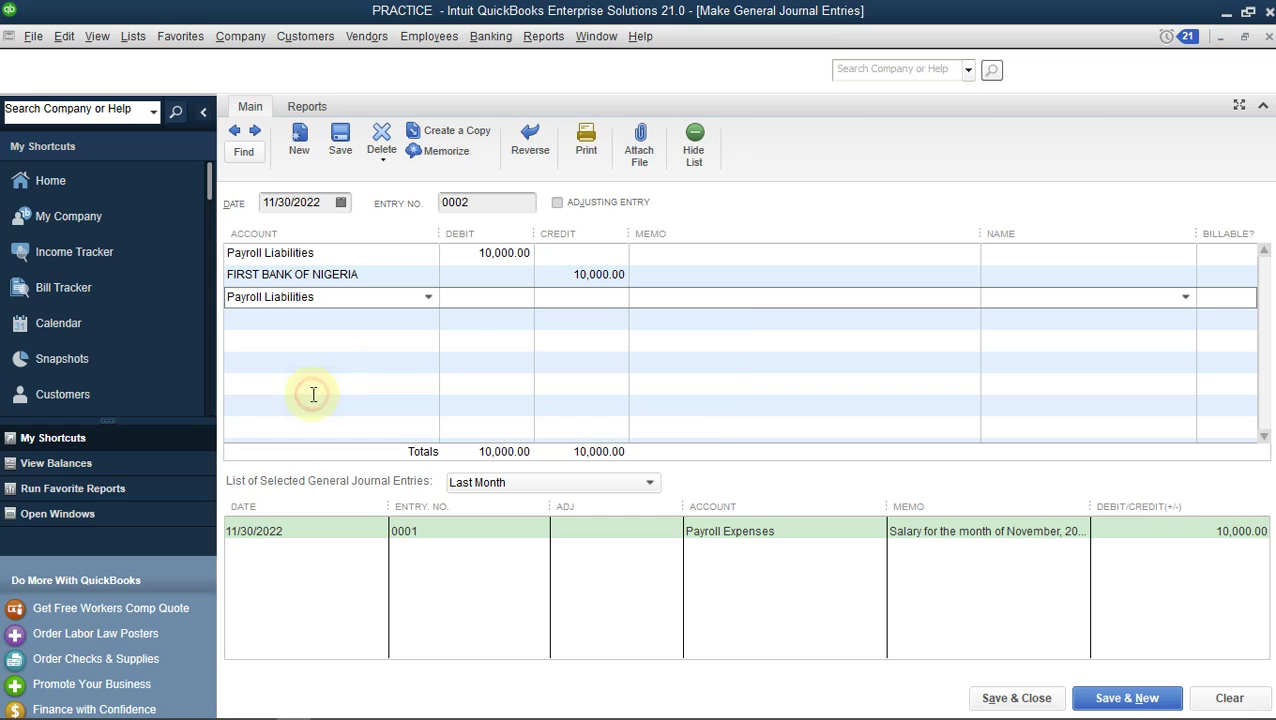
pyautogui.click(464, 297)
pyautogui.write('20,000')
pyautogui.click(412, 318)
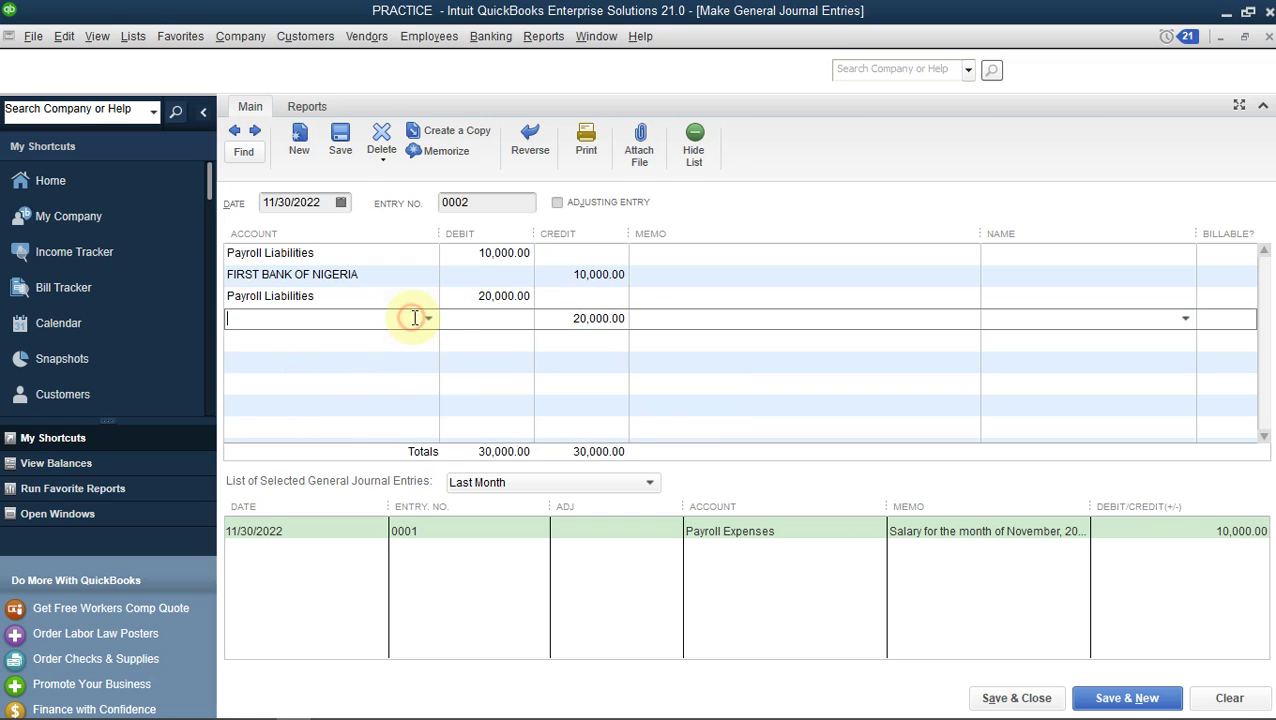
pyautogui.write('Bank Service Charges')
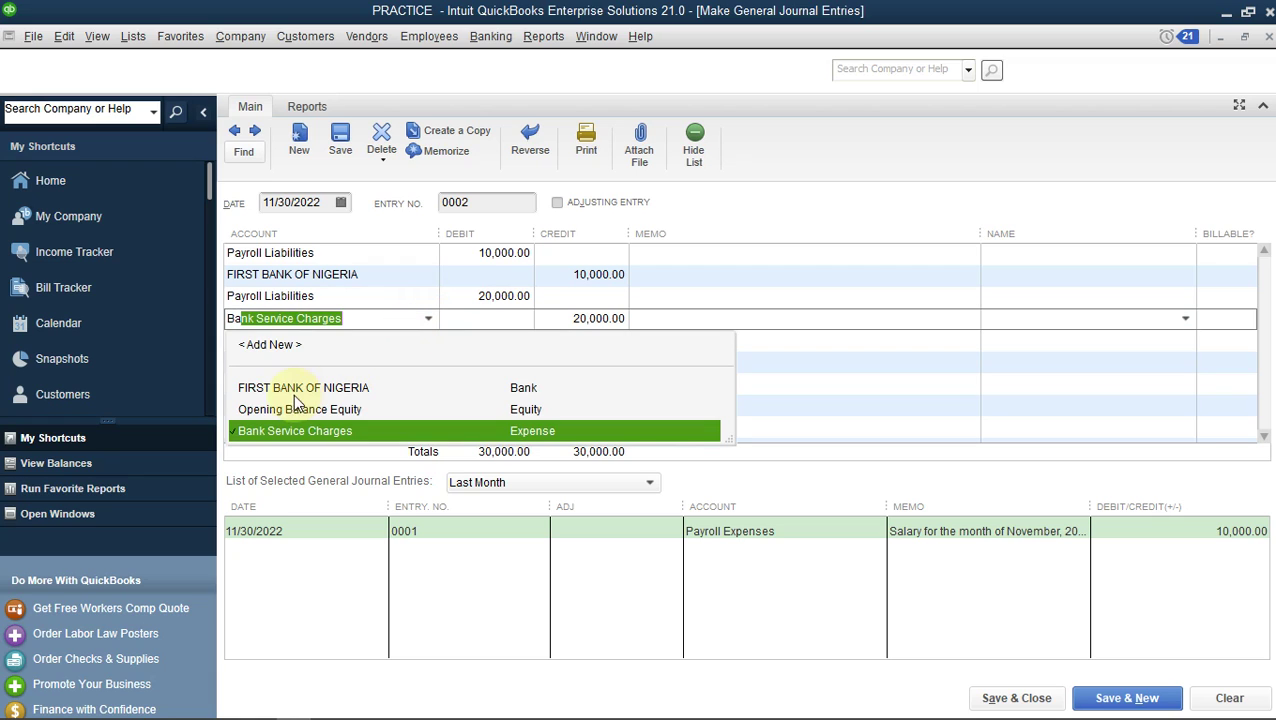
pyautogui.click(300, 388)
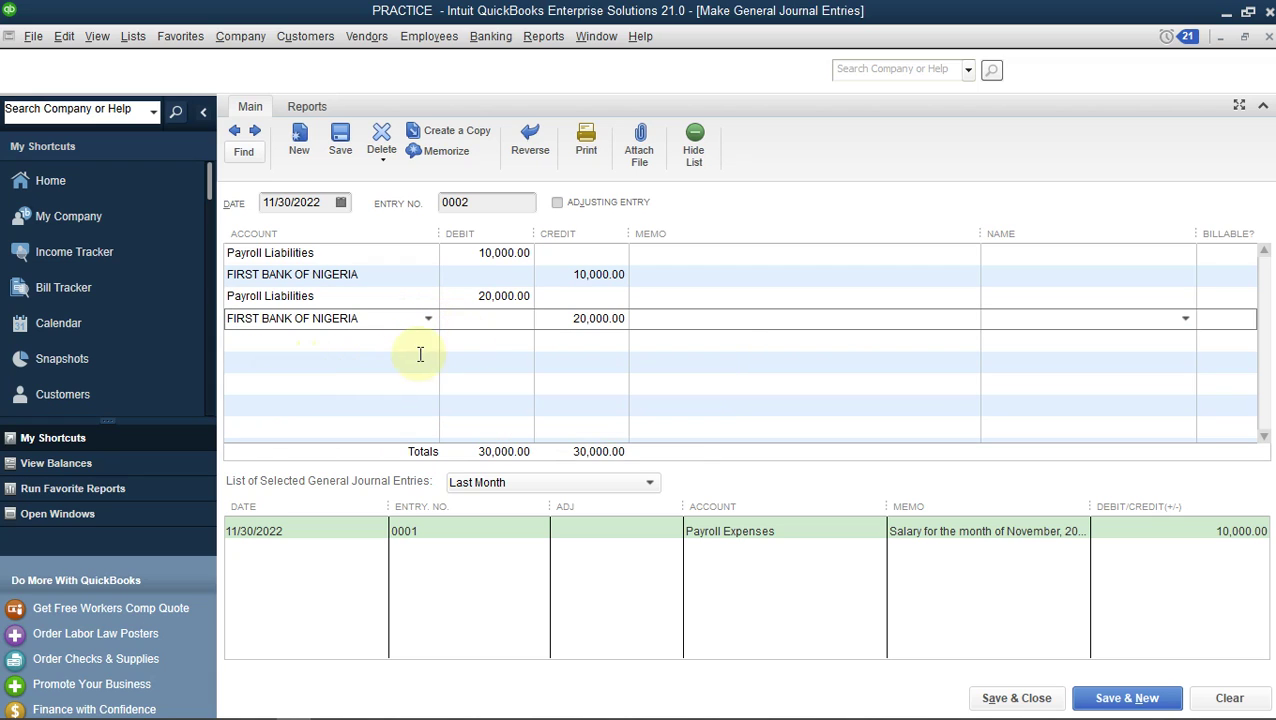
pyautogui.click(392, 339)
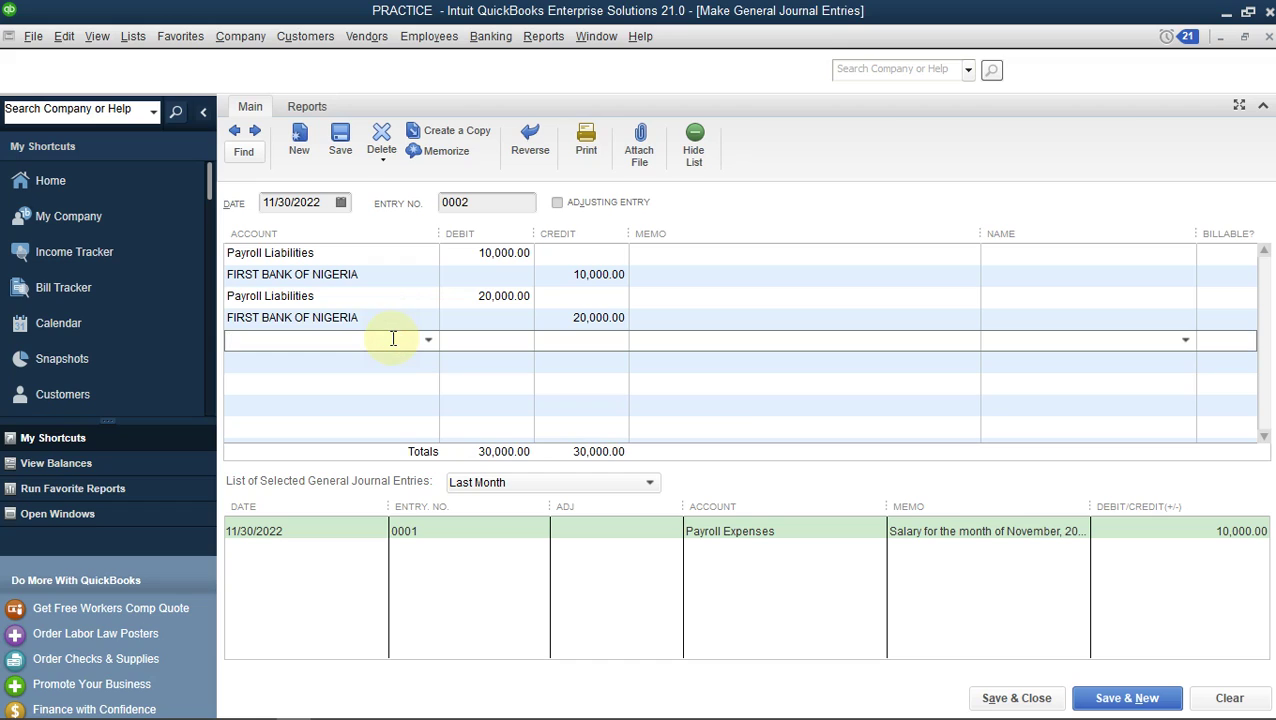
# Debit Payroll Liabilities 30,000 on line five and credit FIRST BANK OF NIGERIA on line six
pyautogui.click(500, 339)
pyautogui.write('3,000')
pyautogui.click(478, 336)
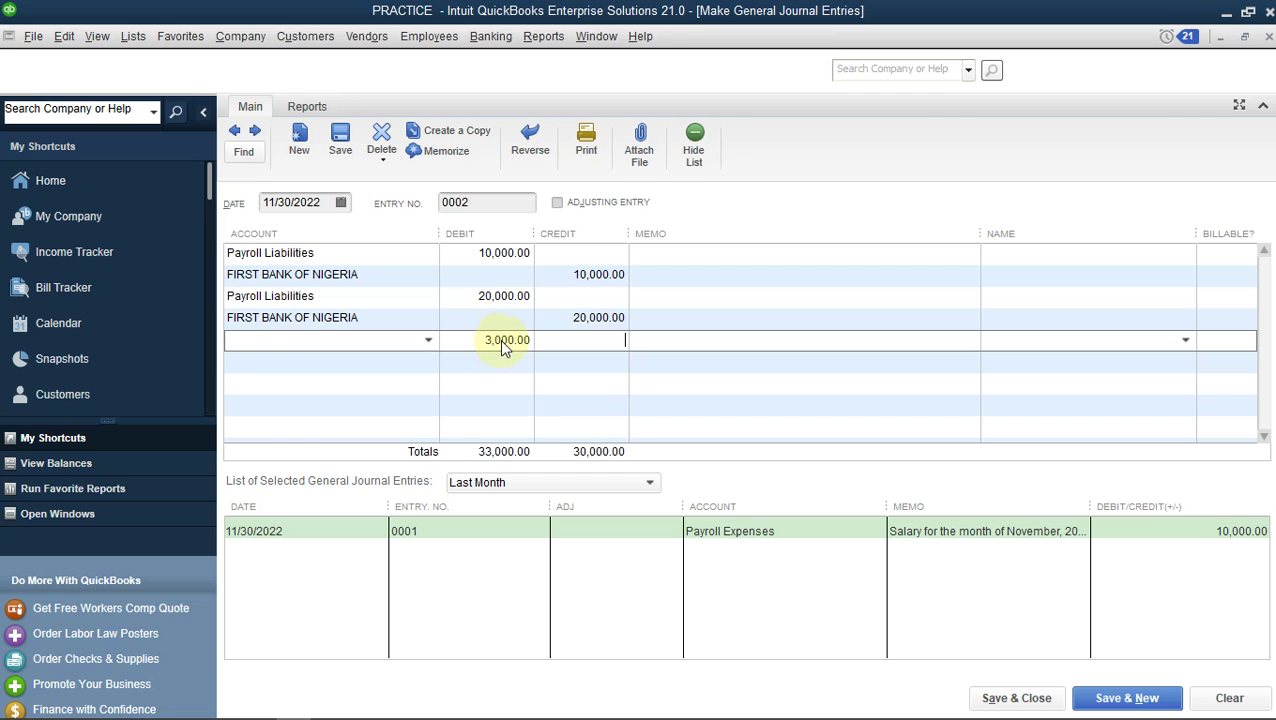
pyautogui.click(501, 340)
pyautogui.write('0')
pyautogui.click(427, 340)
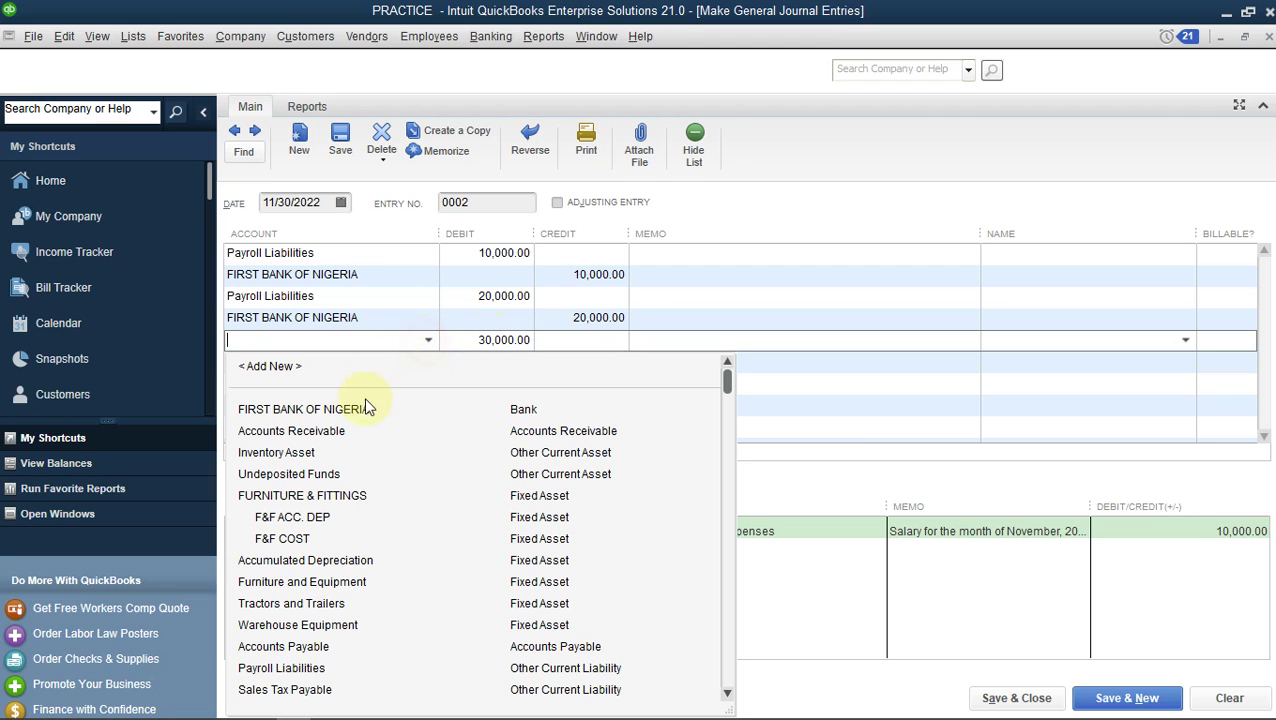
pyautogui.write('Payroll Expenses')
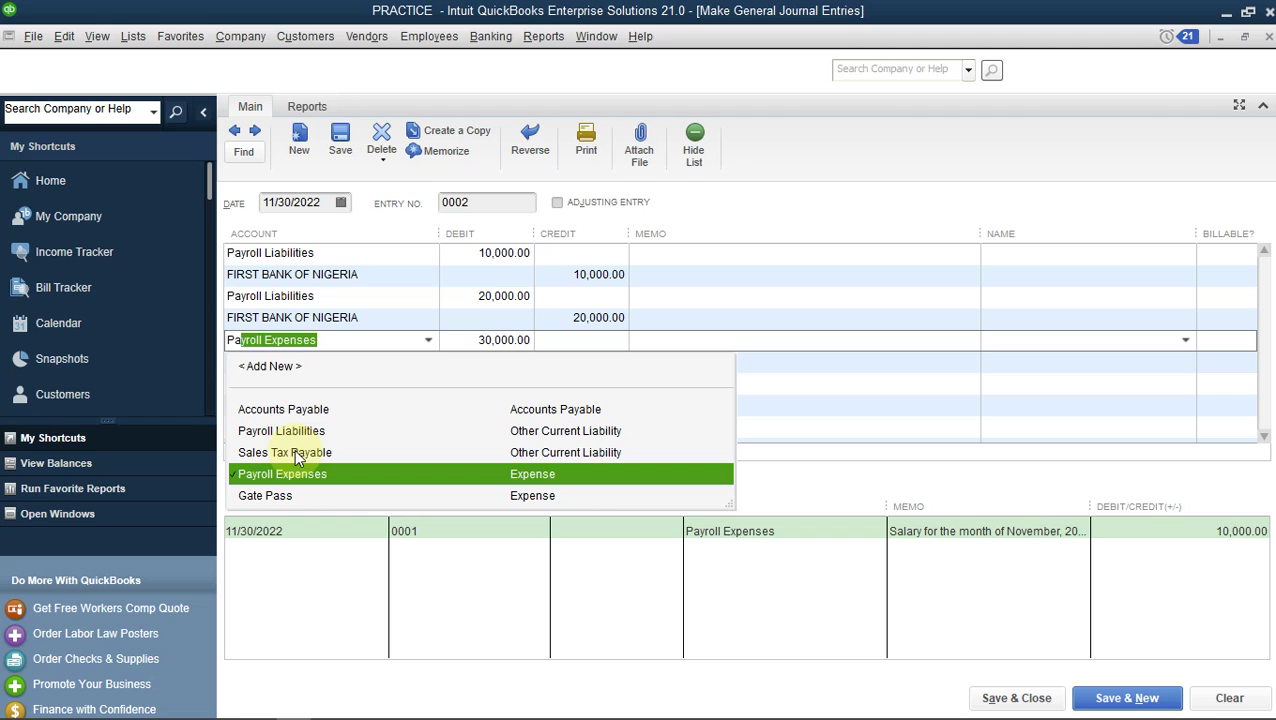
pyautogui.click(318, 431)
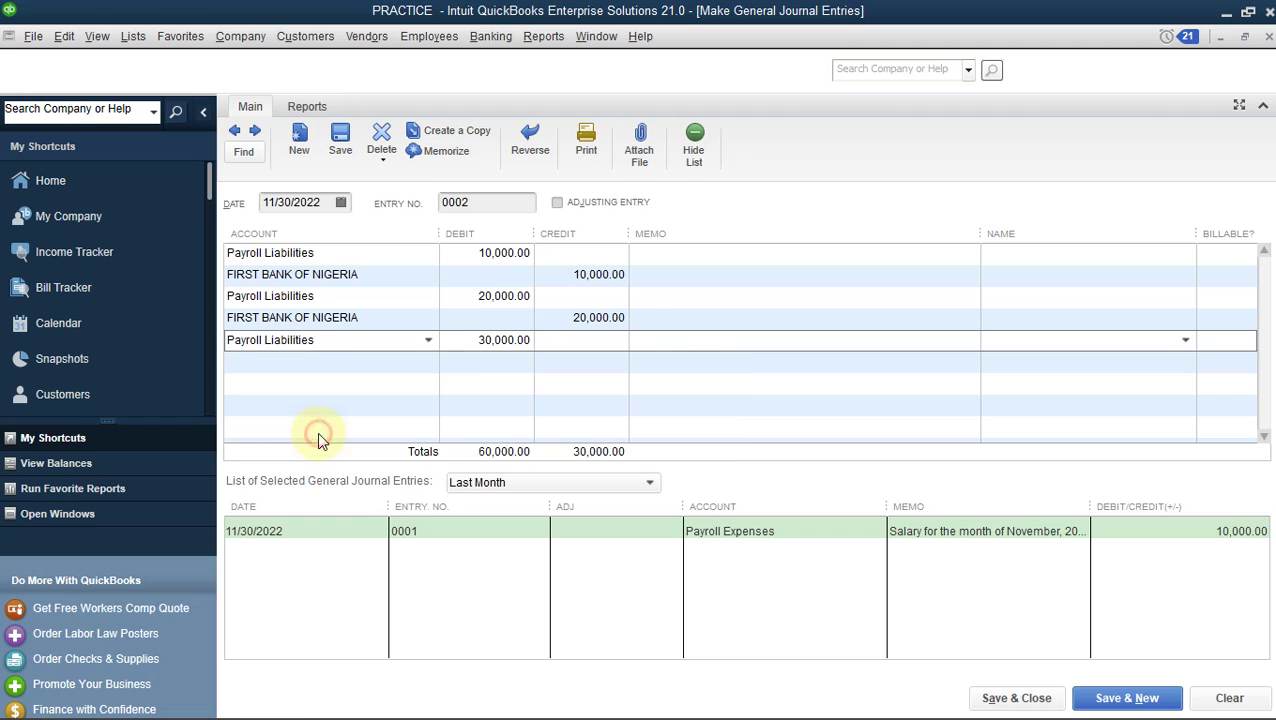
pyautogui.click(570, 368)
pyautogui.click(413, 361)
pyautogui.write('FIRST BANK OF NIGERIA')
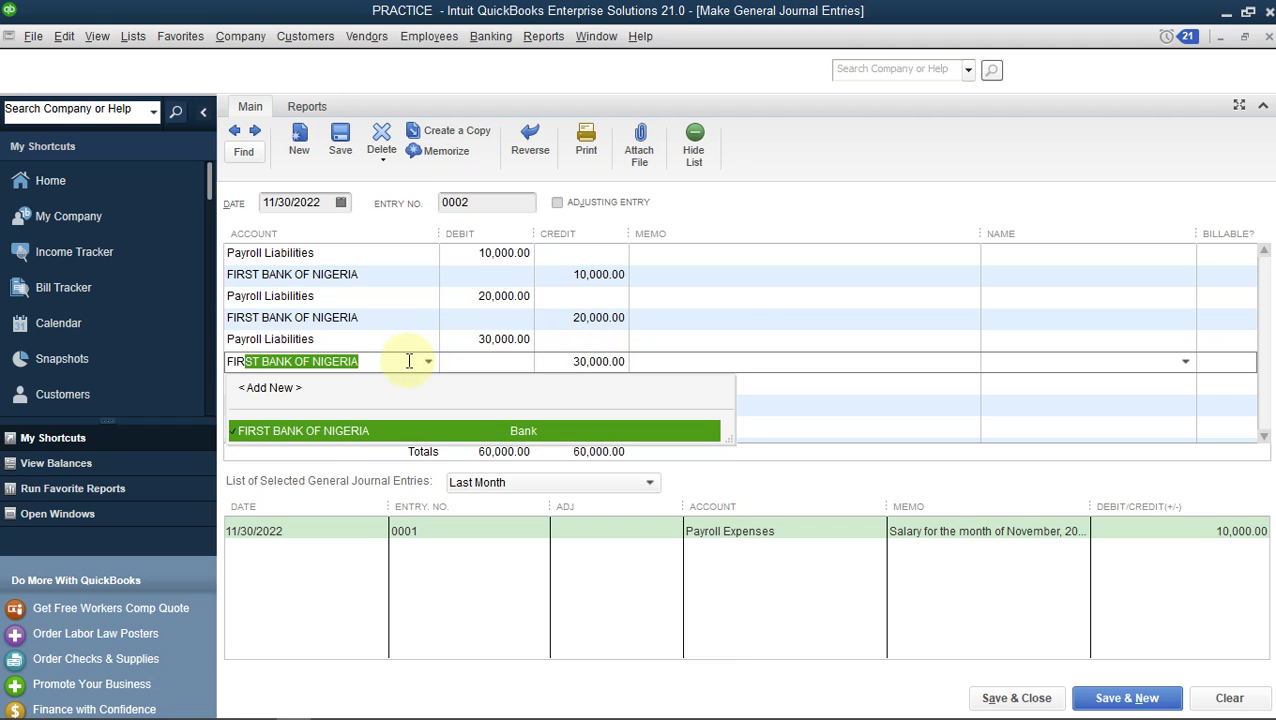
pyautogui.press('Tab')
# Debit Payroll Liabilities 40,000 on line seven and credit FIRST BANK OF NIGERIA on line eight
pyautogui.click(395, 383)
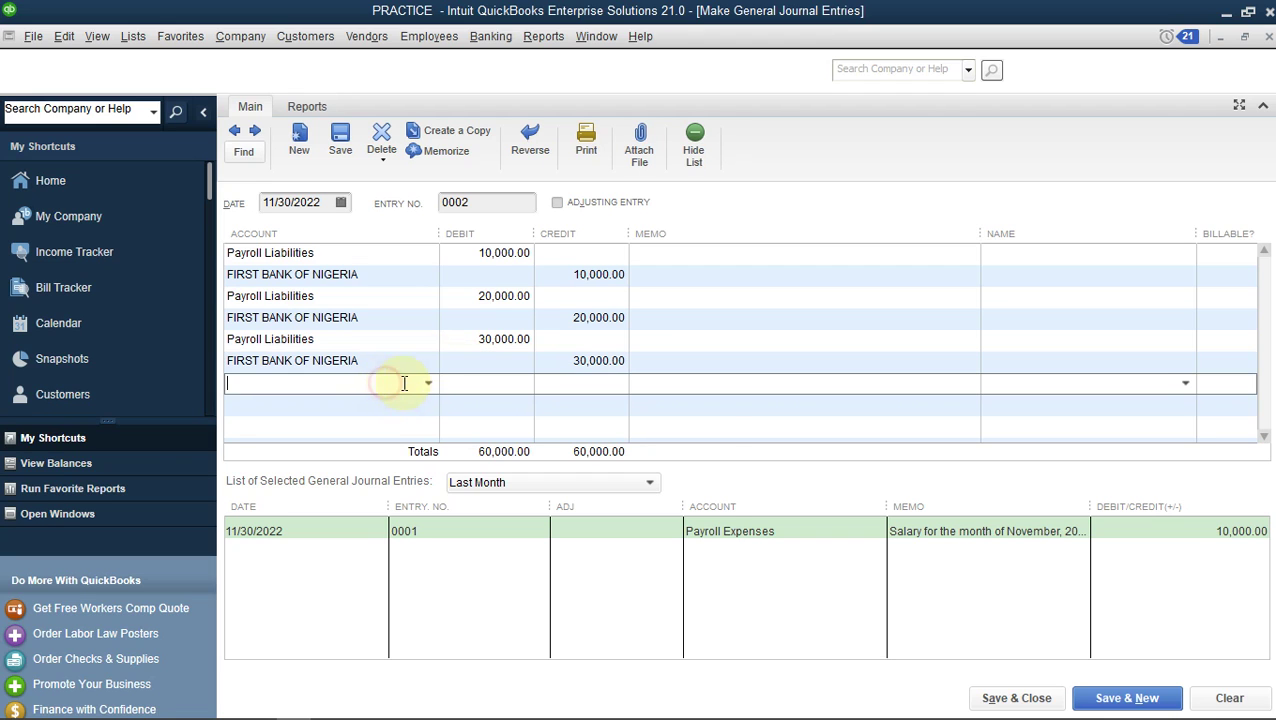
pyautogui.click(428, 383)
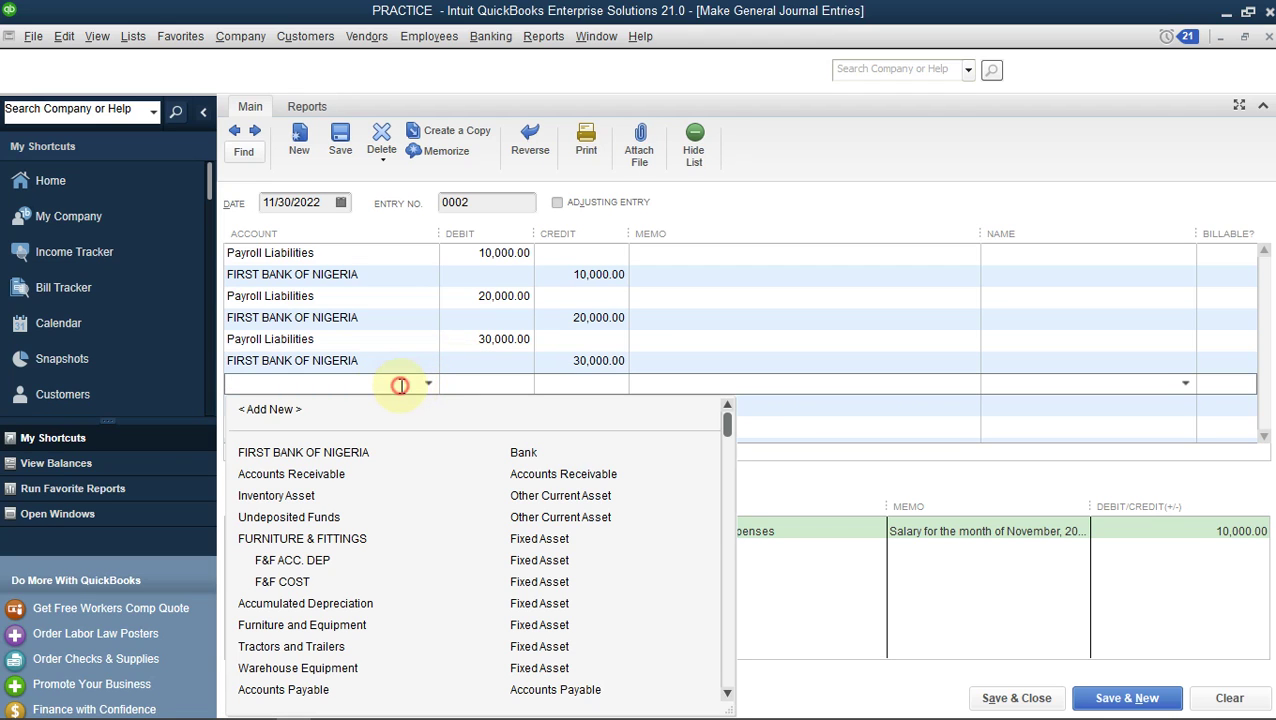
pyautogui.write('Payroll Expenses')
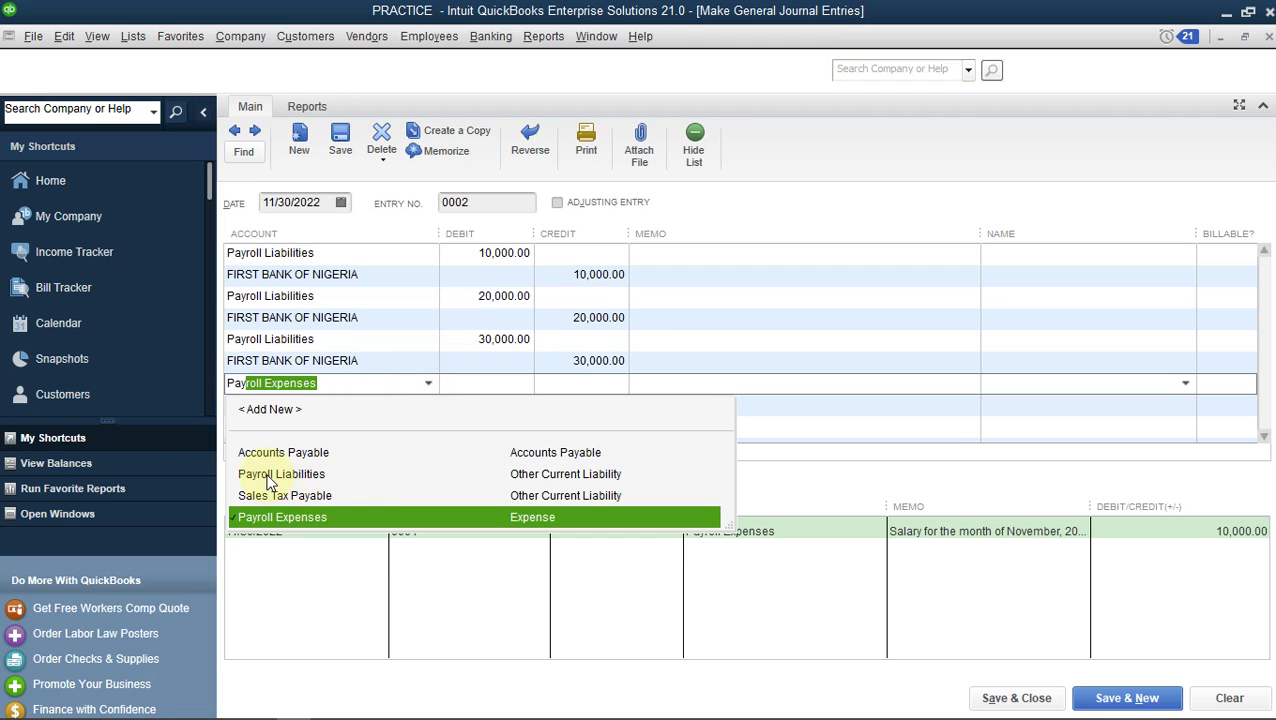
pyautogui.click(267, 476)
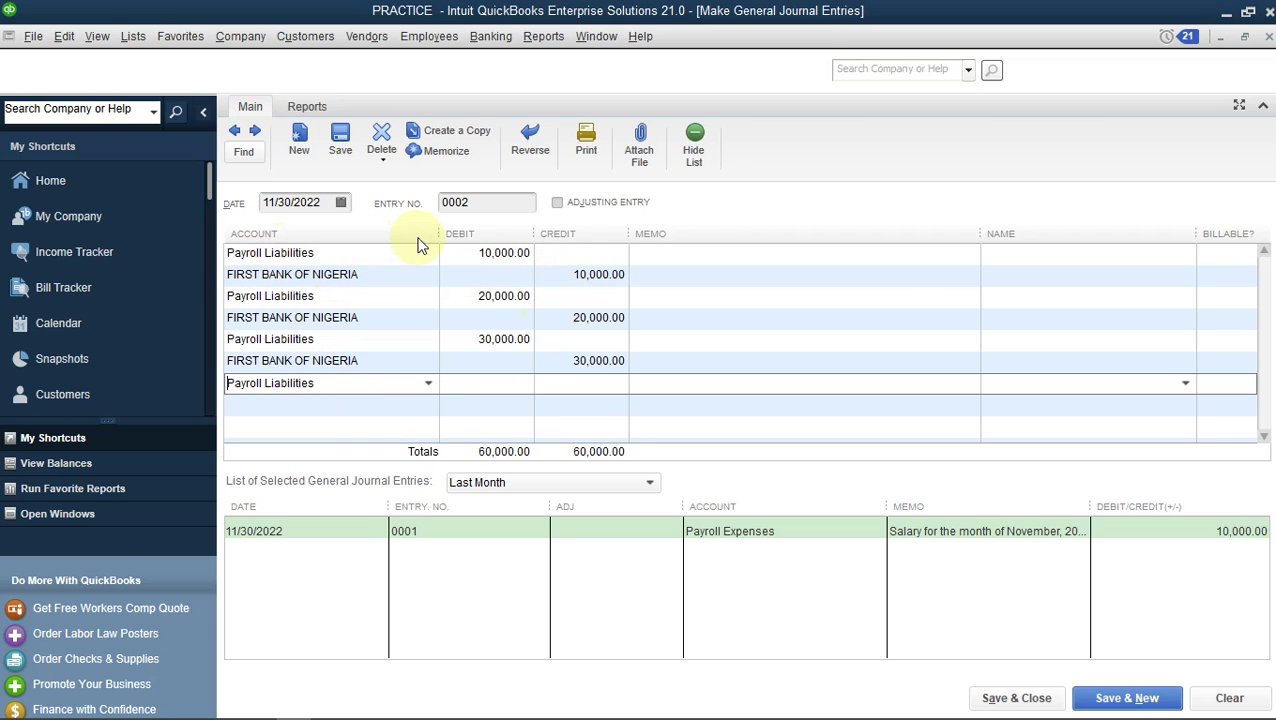
pyautogui.click(528, 384)
pyautogui.write('40,000')
pyautogui.press('Tab')
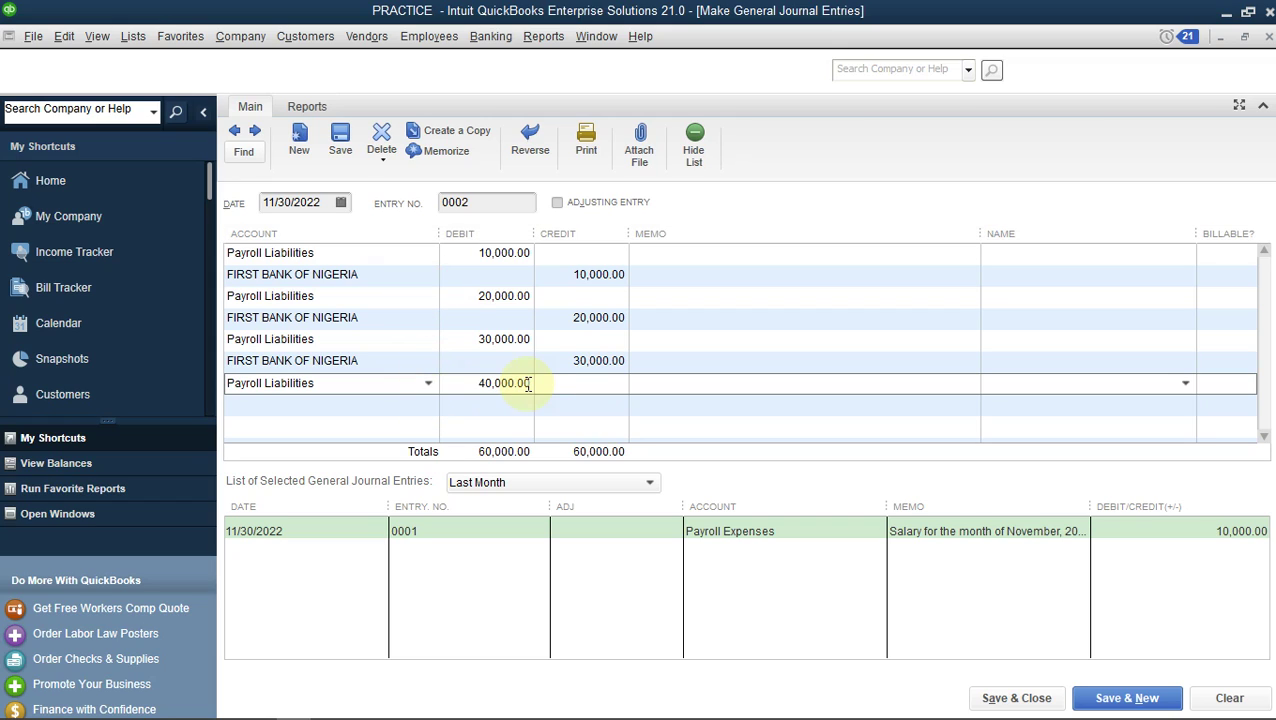
pyautogui.click(445, 407)
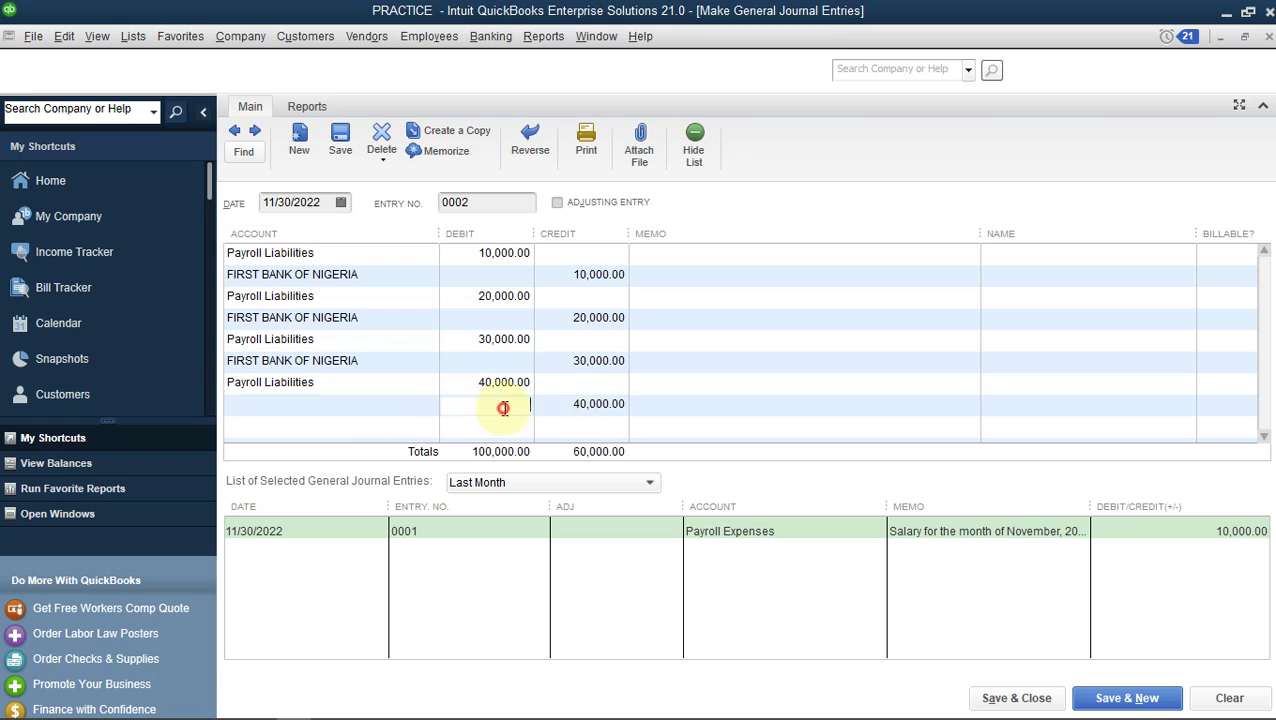
pyautogui.click(373, 405)
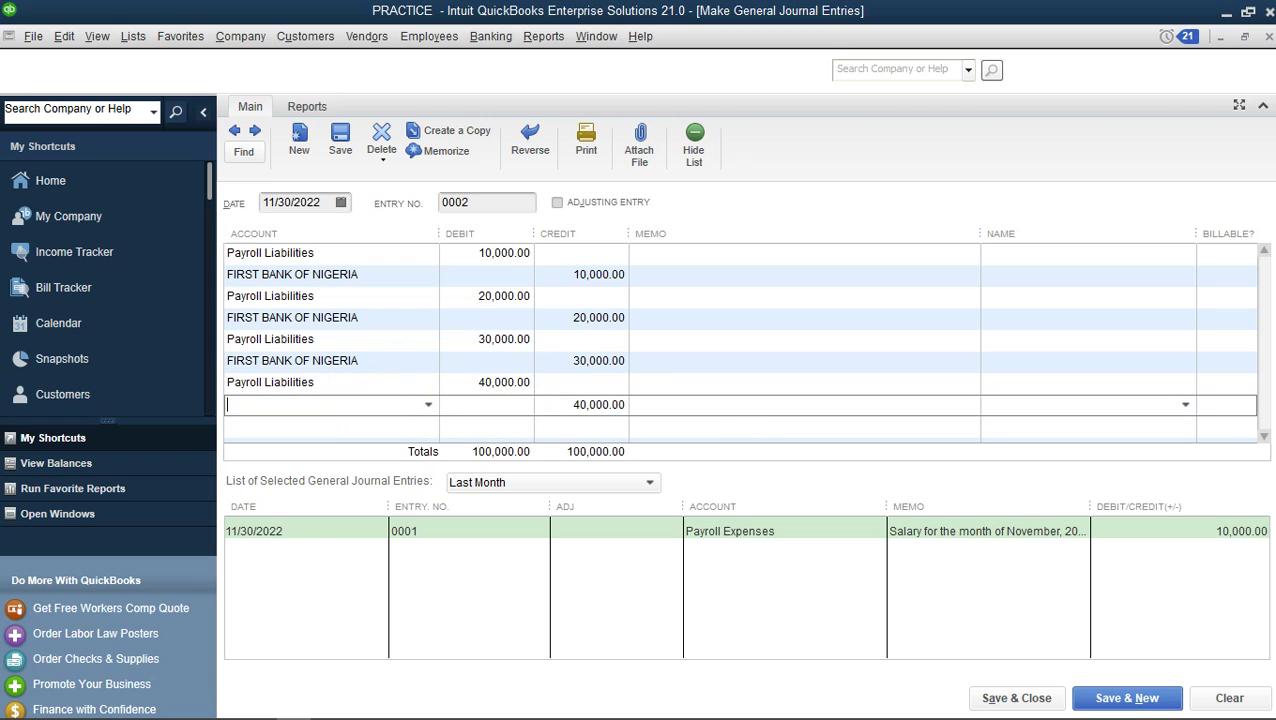
pyautogui.write('FIRST BANK OF NIGERIA')
pyautogui.press('Tab')
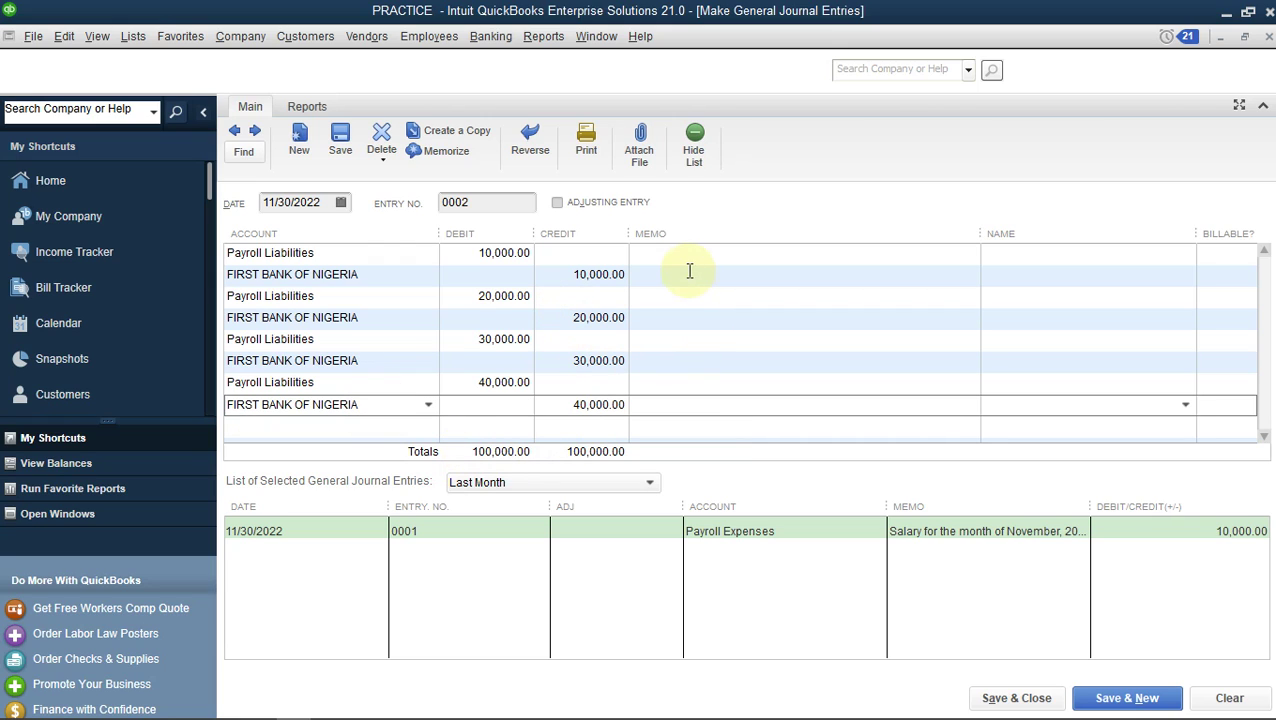
# Write the memo 'Payment of salary for the month of November 2022' on line one and copy it
pyautogui.click(727, 254)
pyautogui.write('P')
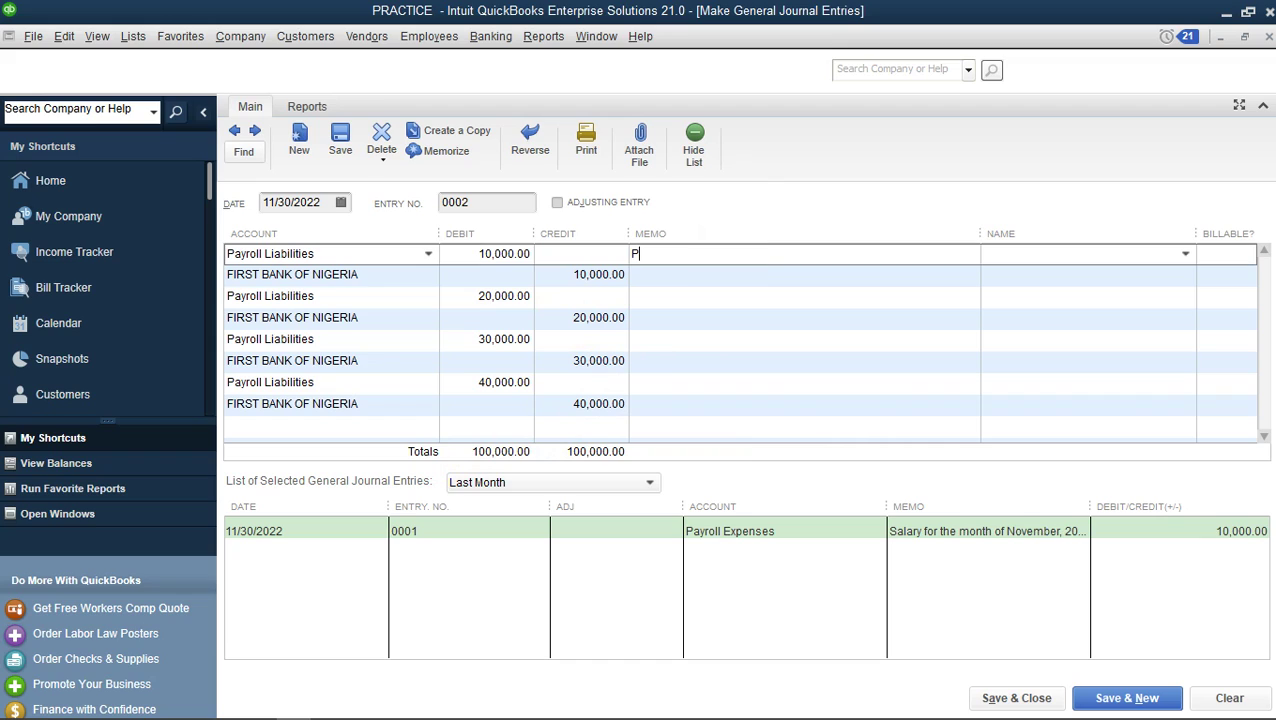
pyautogui.write('aymen')
pyautogui.press('BackSpace')
pyautogui.press('BackSpace')
pyautogui.write('for the month of ')
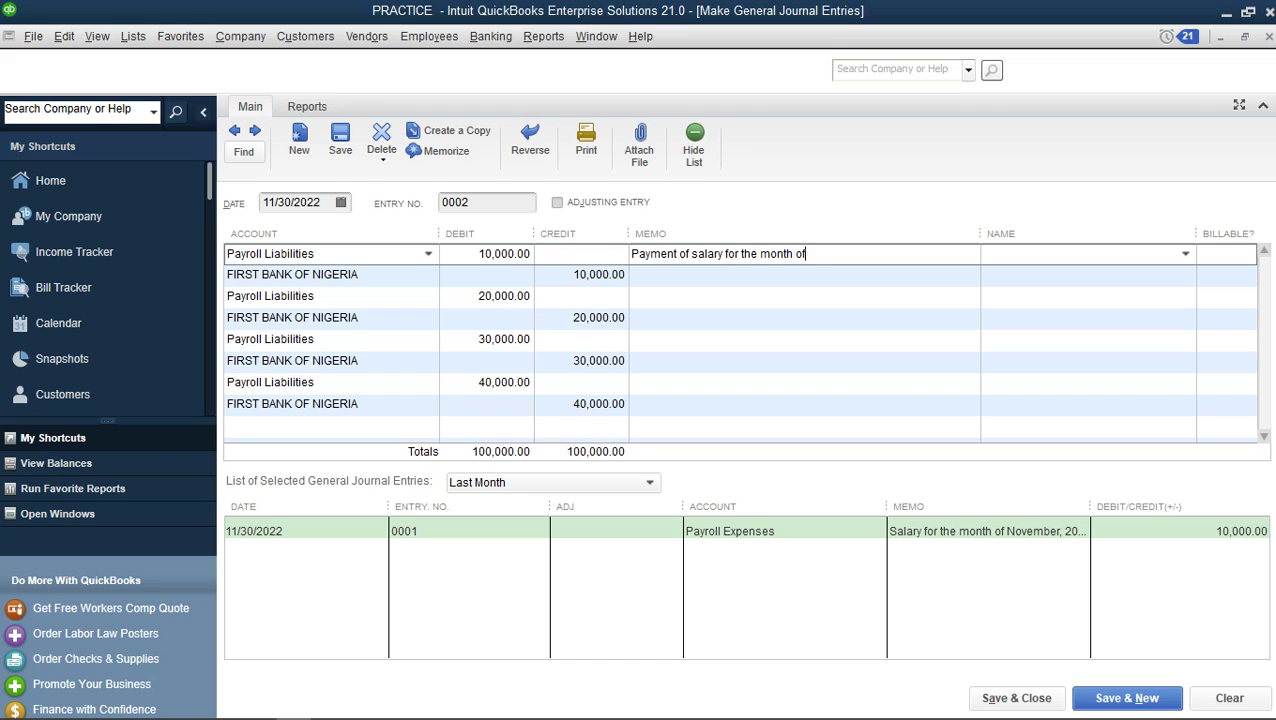
pyautogui.write('November 2022')
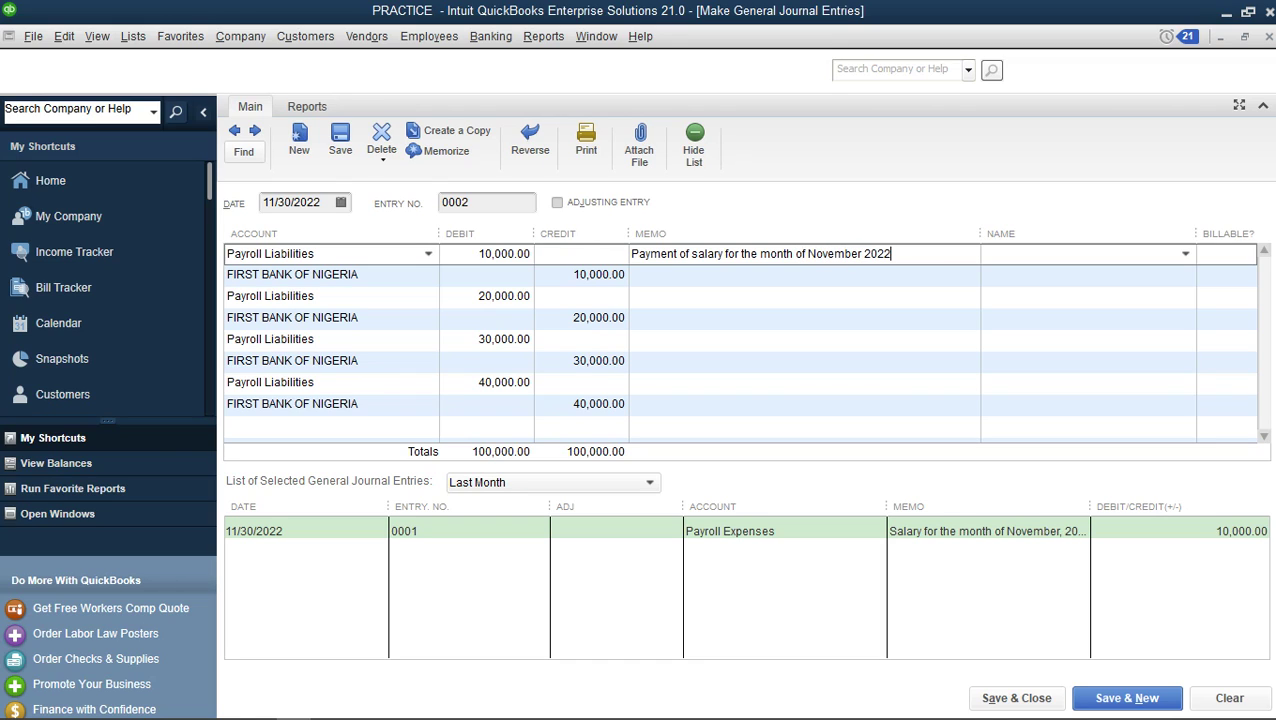
pyautogui.moveTo(908, 260); pyautogui.dragTo(596, 281)
pyautogui.hotkey('ctrl', 'c')
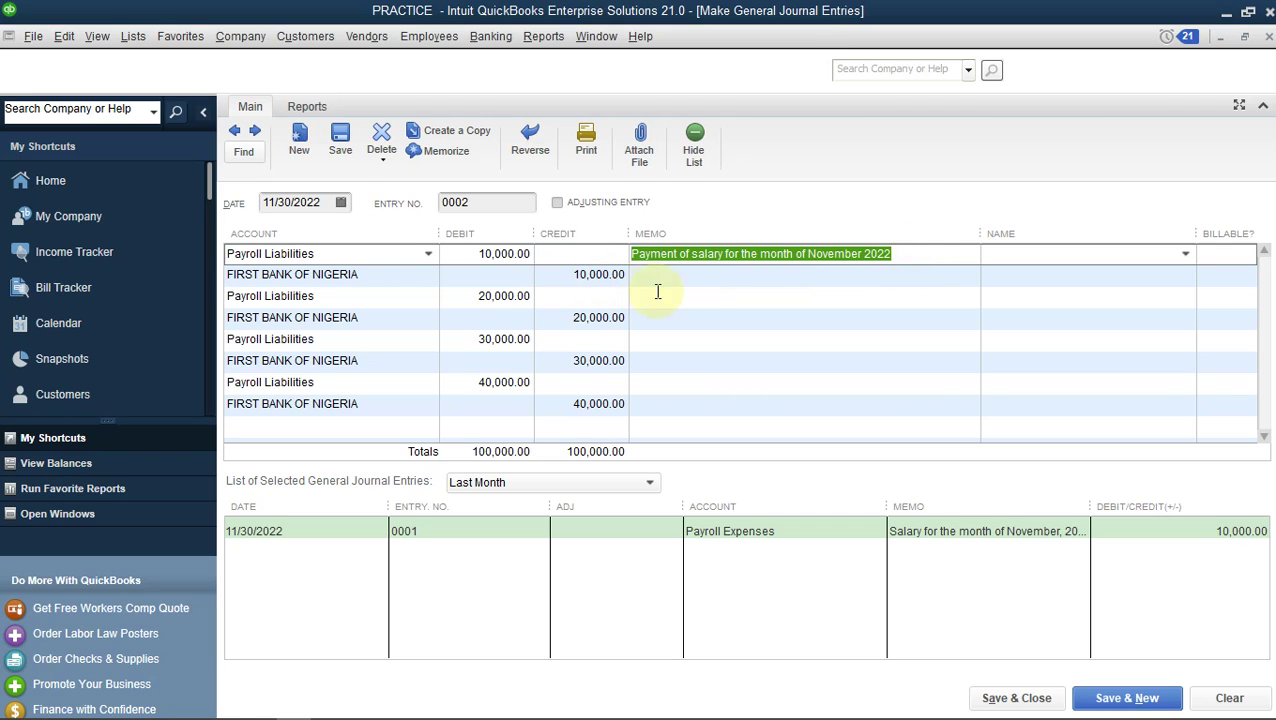
# Paste the same memo into the Memo cells of lines two through eight
pyautogui.click(705, 283)
pyautogui.hotkey('ctrl', 'v')
pyautogui.press('Down')
pyautogui.hotkey('ctrl', 'v')
pyautogui.press('Down')
pyautogui.hotkey('ctrl', 'v')
pyautogui.press('Down')
pyautogui.hotkey('ctrl', 'v')
pyautogui.press('Down')
pyautogui.hotkey('ctrl', 'v')
pyautogui.press('Down')
pyautogui.hotkey('ctrl', 'v')
pyautogui.press('Down')
pyautogui.hotkey('ctrl', 'v')
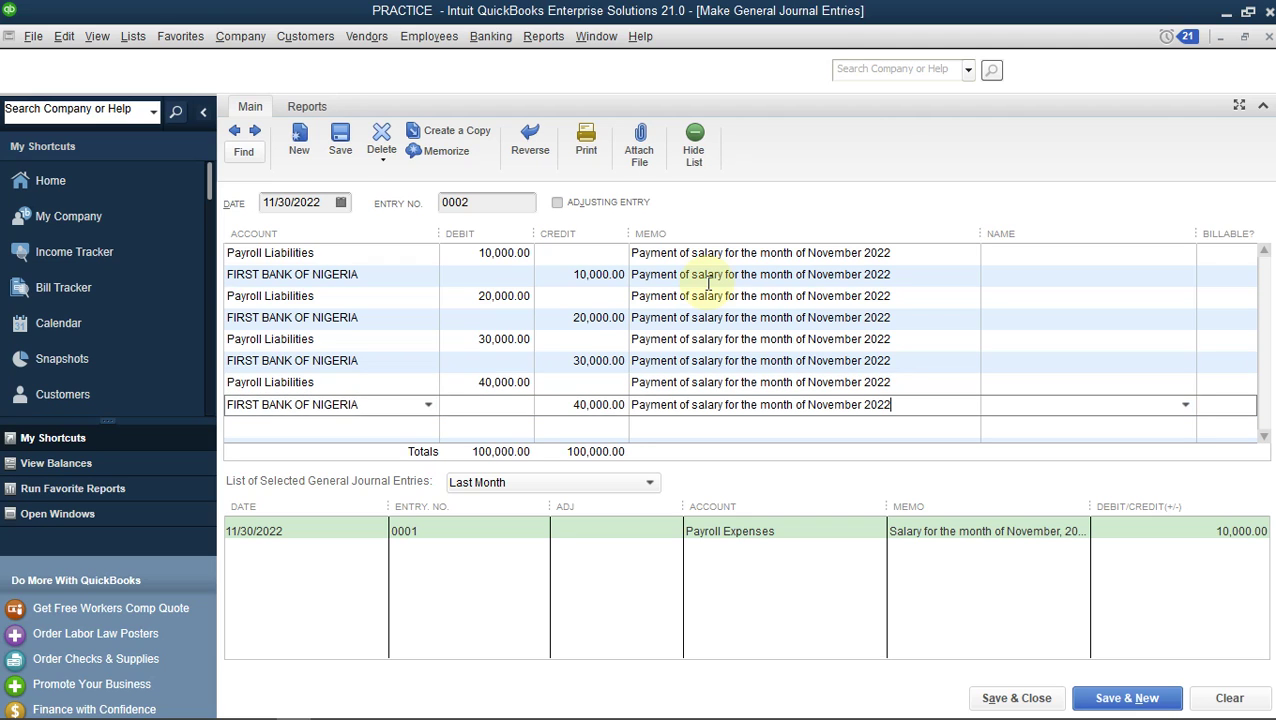
# Tag lines 1–2 with the first employee and lines 3–4 with the second employee
pyautogui.click(1077, 253)
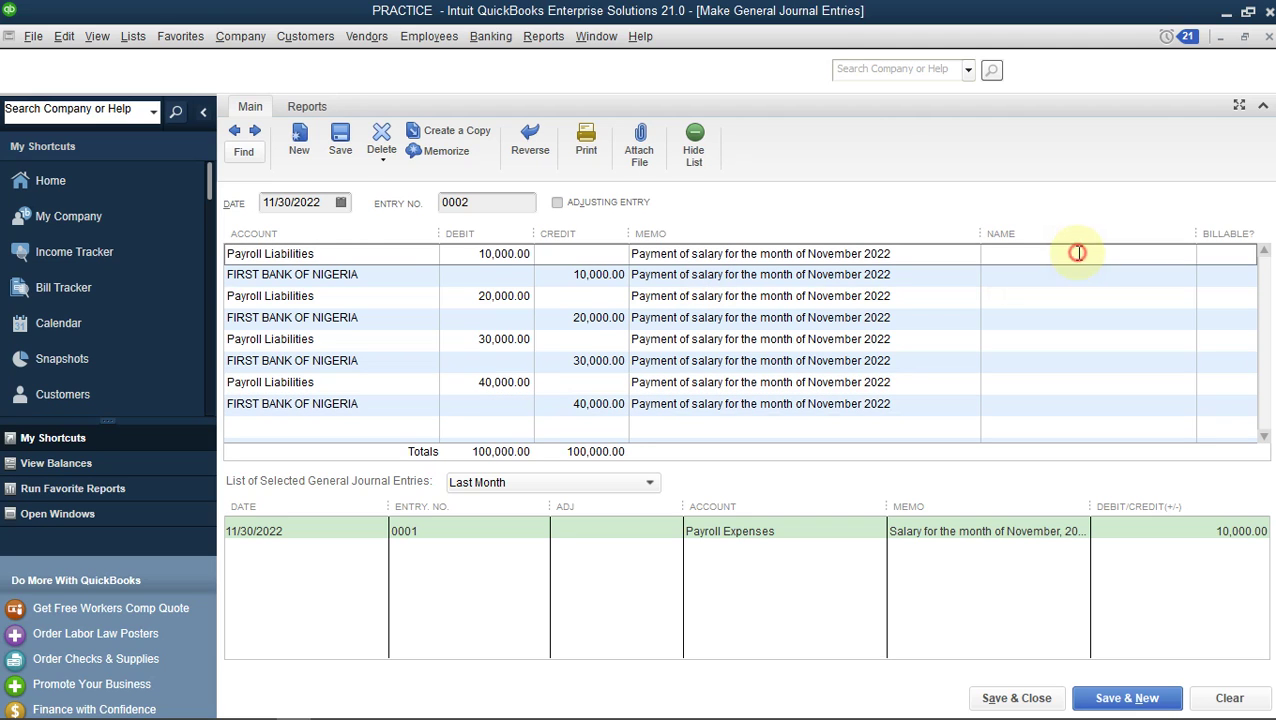
pyautogui.click(1184, 256)
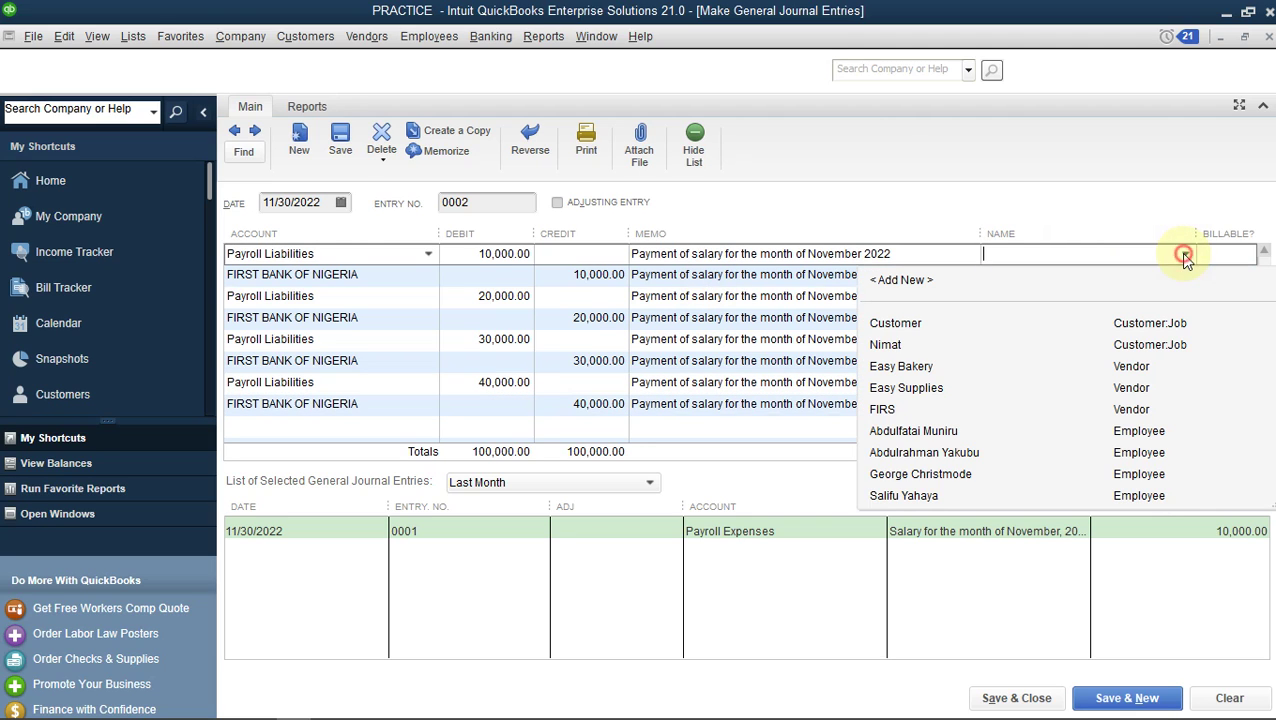
pyautogui.click(941, 430)
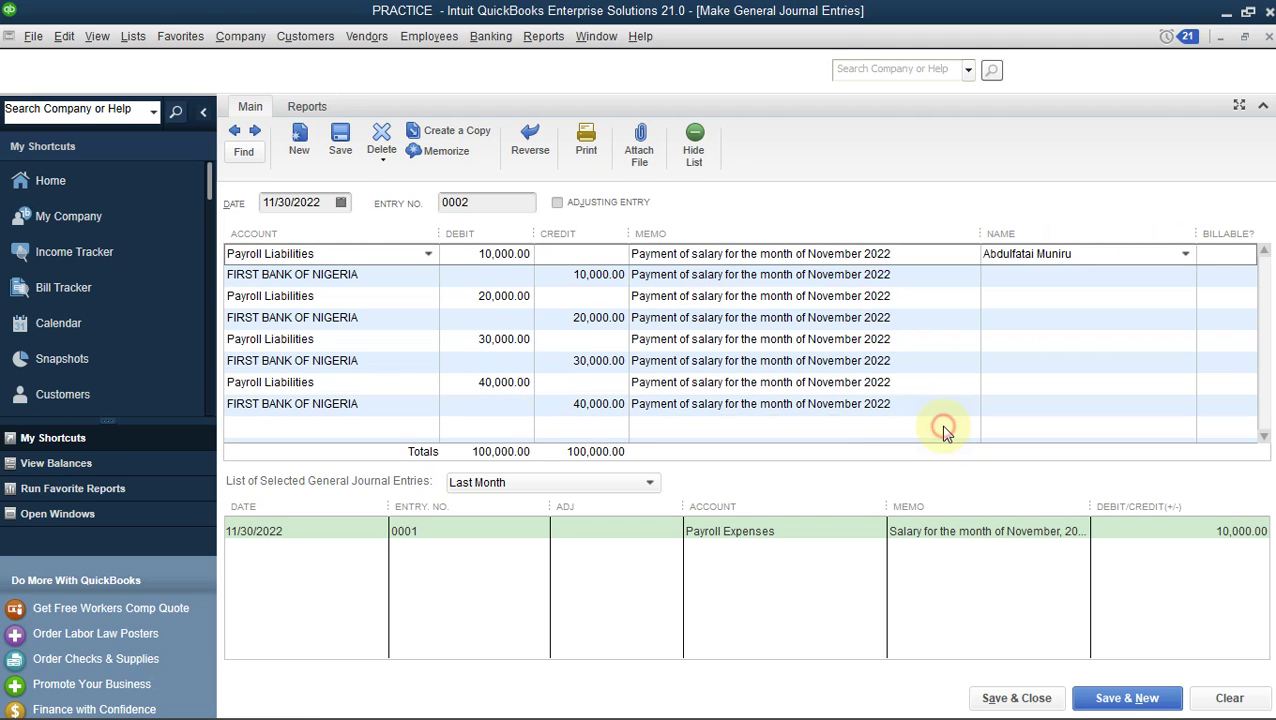
pyautogui.click(1087, 276)
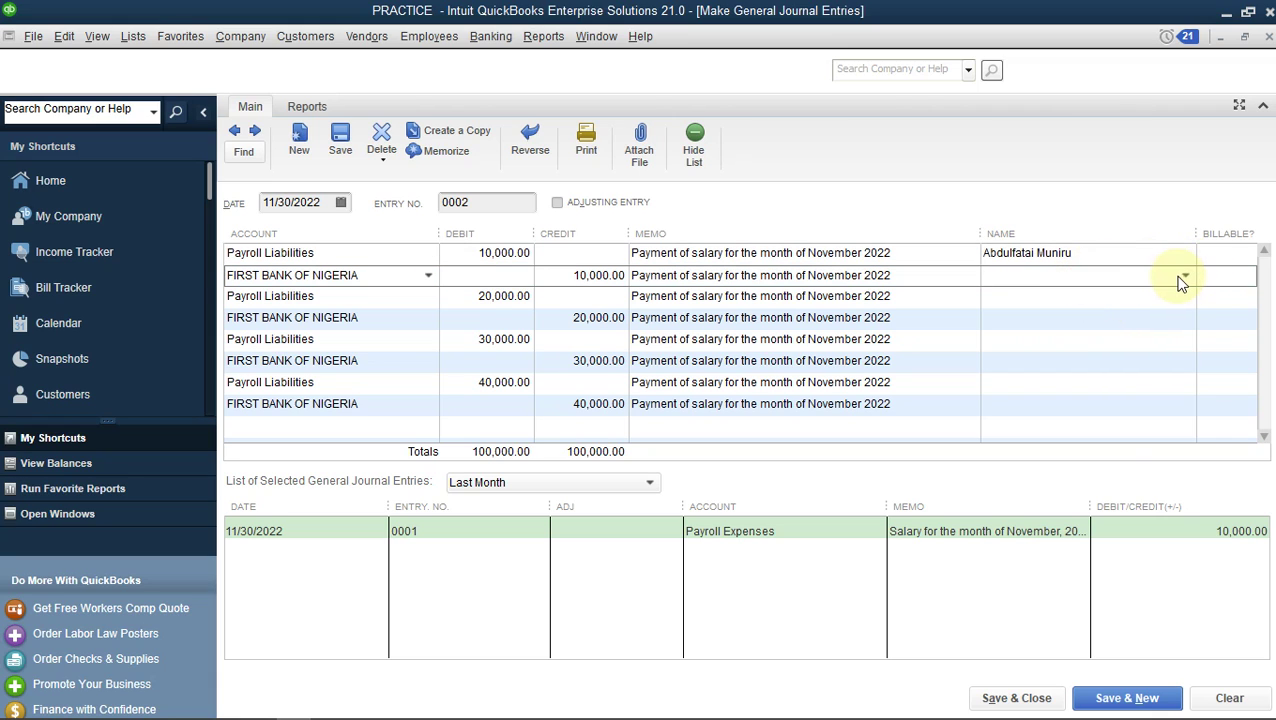
pyautogui.click(1183, 276)
pyautogui.click(903, 453)
pyautogui.click(1104, 297)
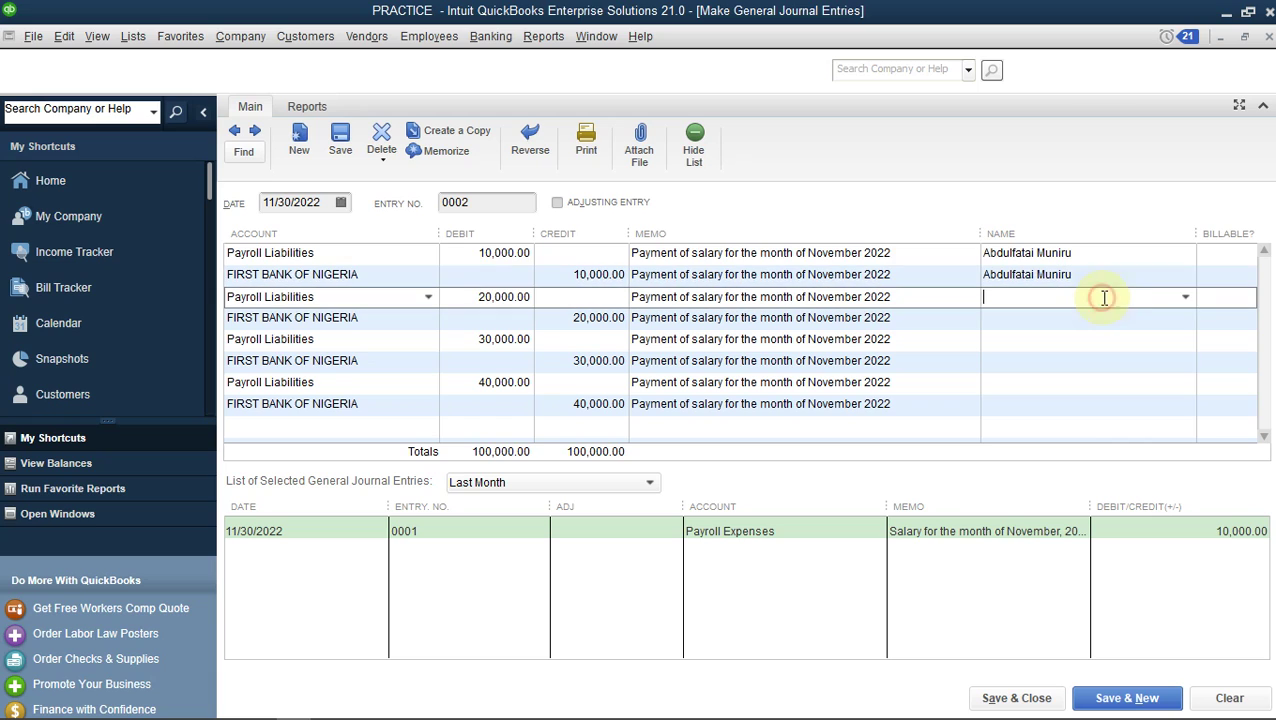
pyautogui.click(1185, 297)
pyautogui.click(912, 505)
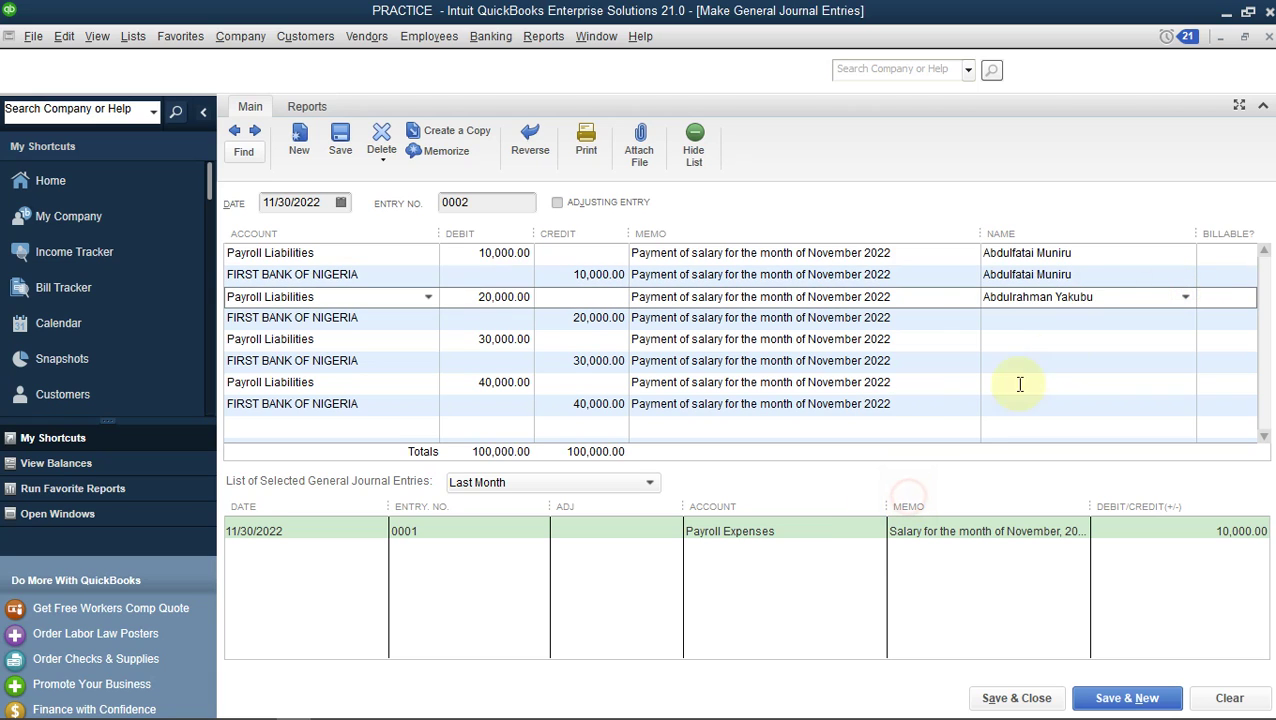
pyautogui.click(1105, 318)
pyautogui.click(1185, 318)
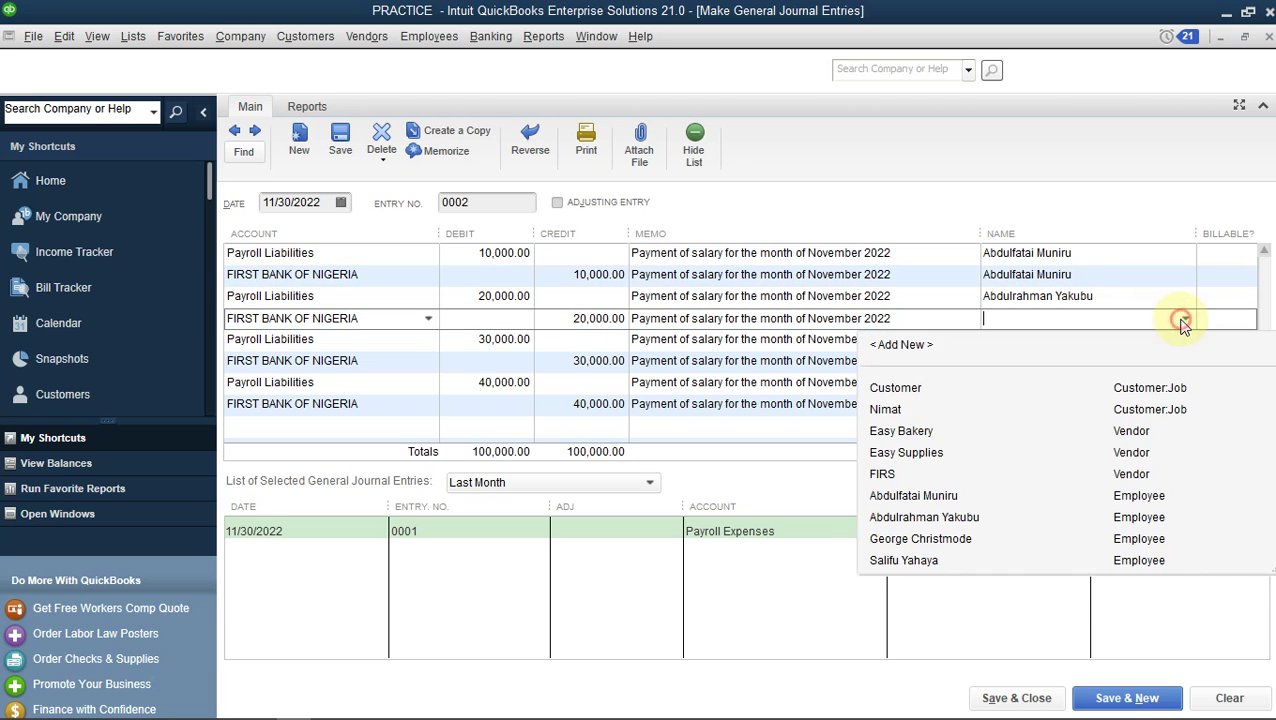
pyautogui.click(910, 520)
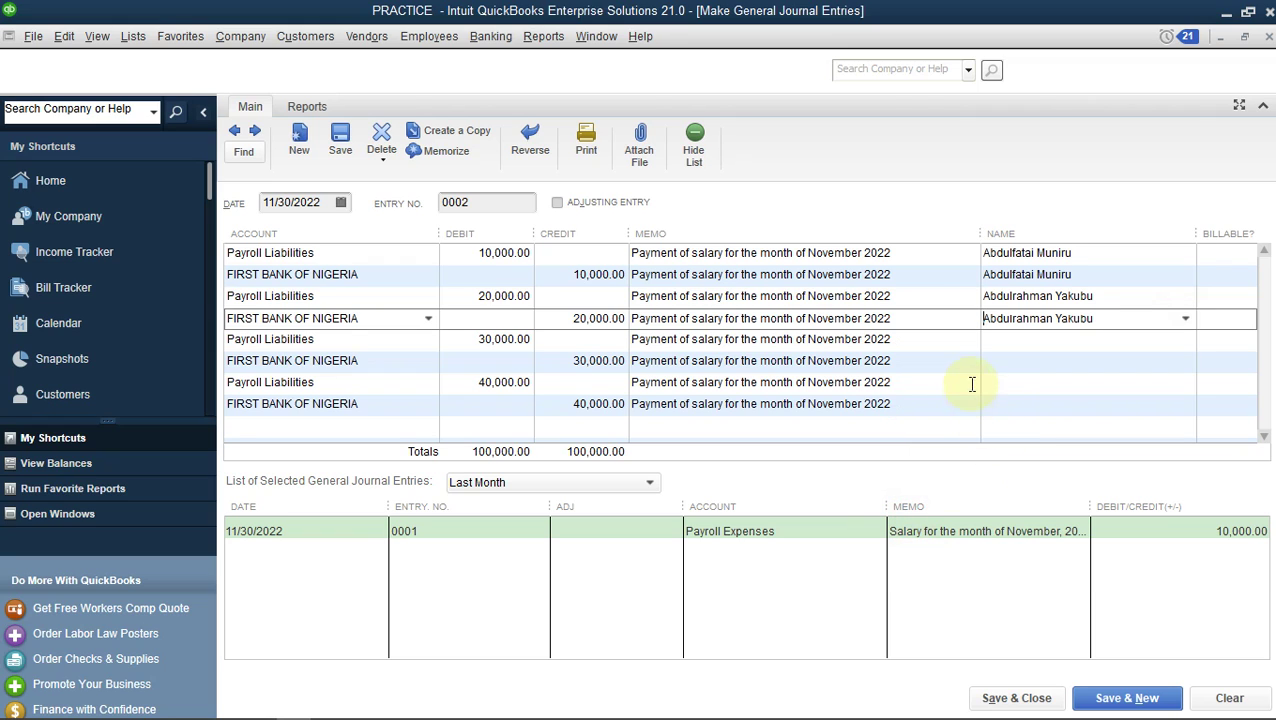
# Assign the third employee to lines 5 and 6
pyautogui.click(1060, 340)
pyautogui.click(1186, 341)
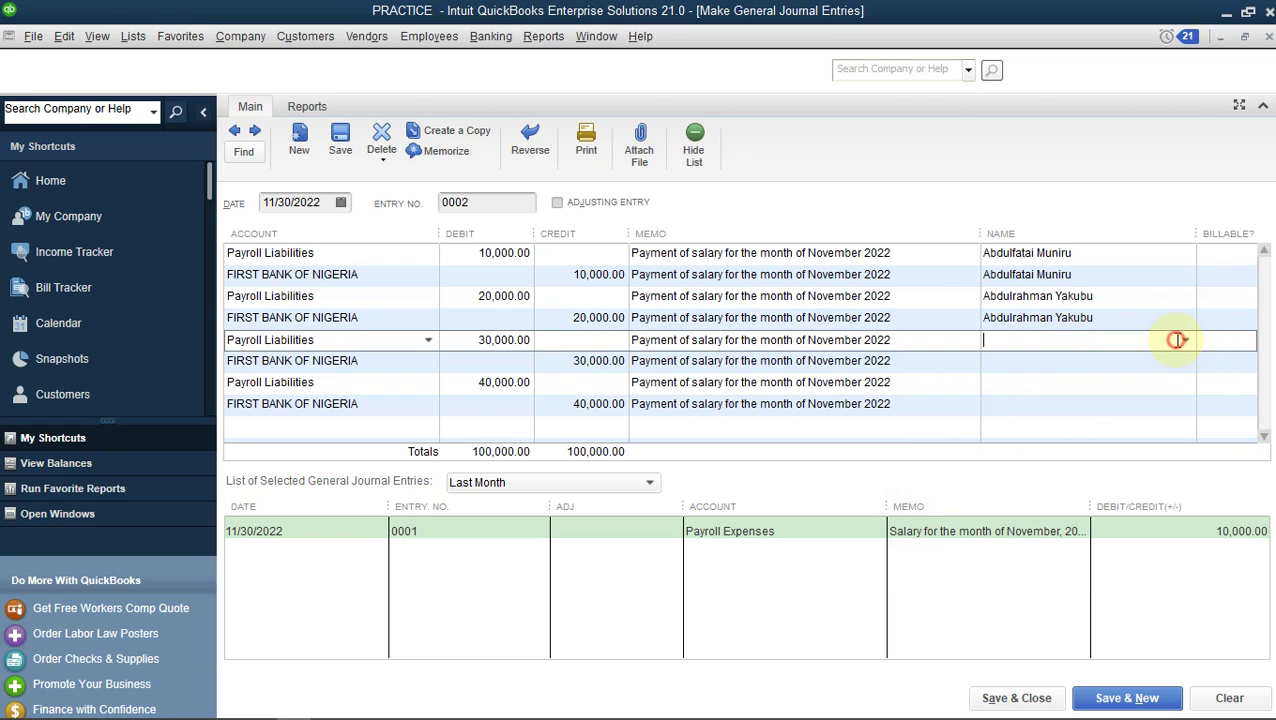
pyautogui.click(1003, 405)
pyautogui.press('Tab')
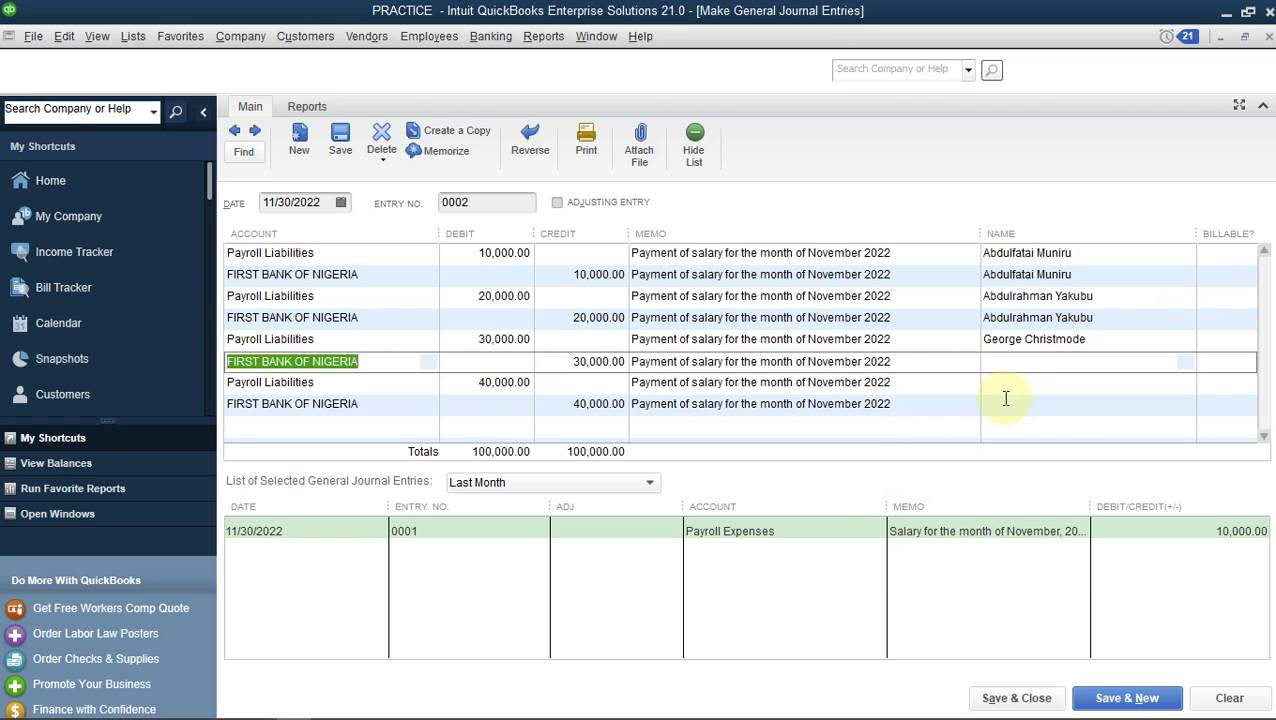
pyautogui.click(1055, 364)
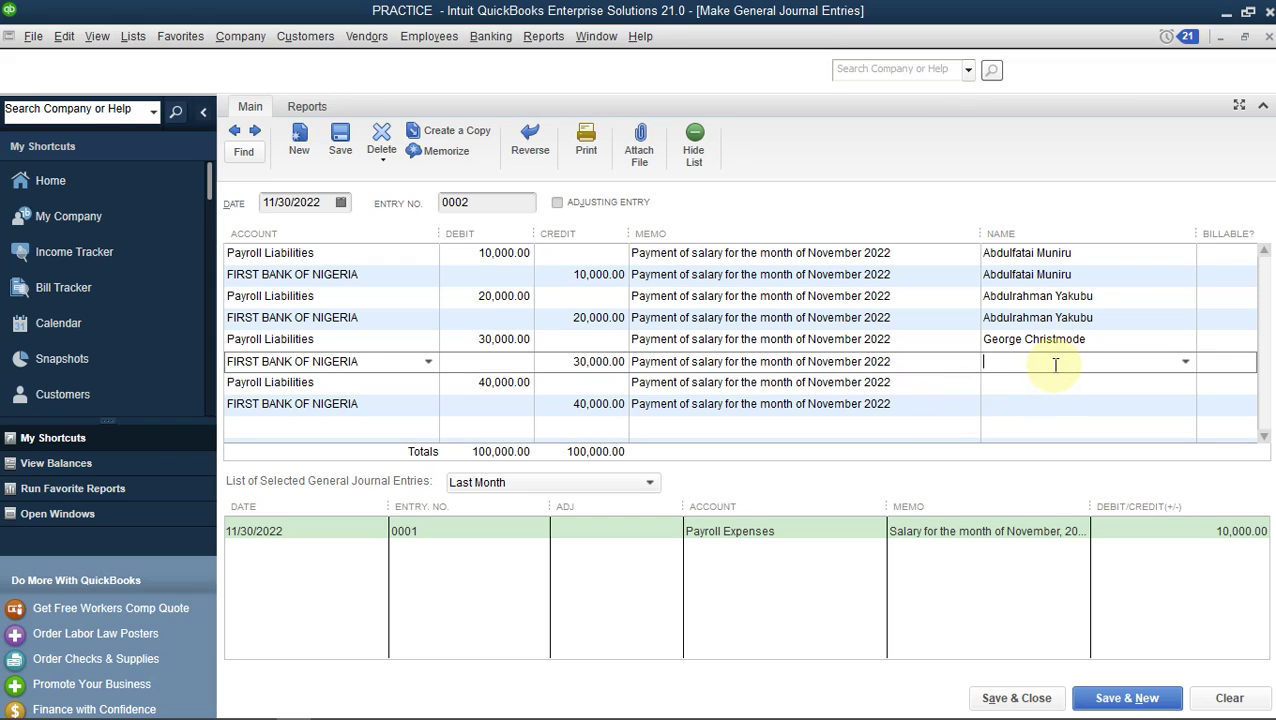
pyautogui.press('Tab')
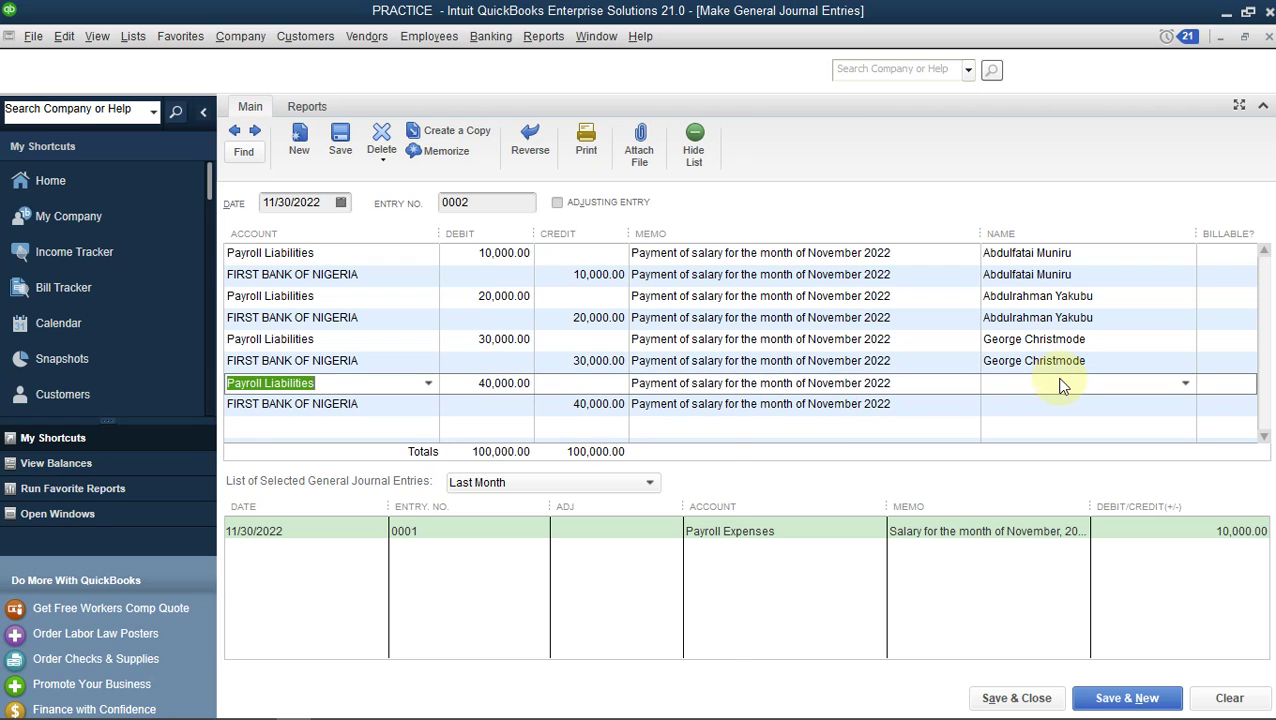
# Restore line 7's account to Payroll Liabilities and assign the fourth employee to lines 7 and 8
pyautogui.write('Salary')
pyautogui.click(1088, 390)
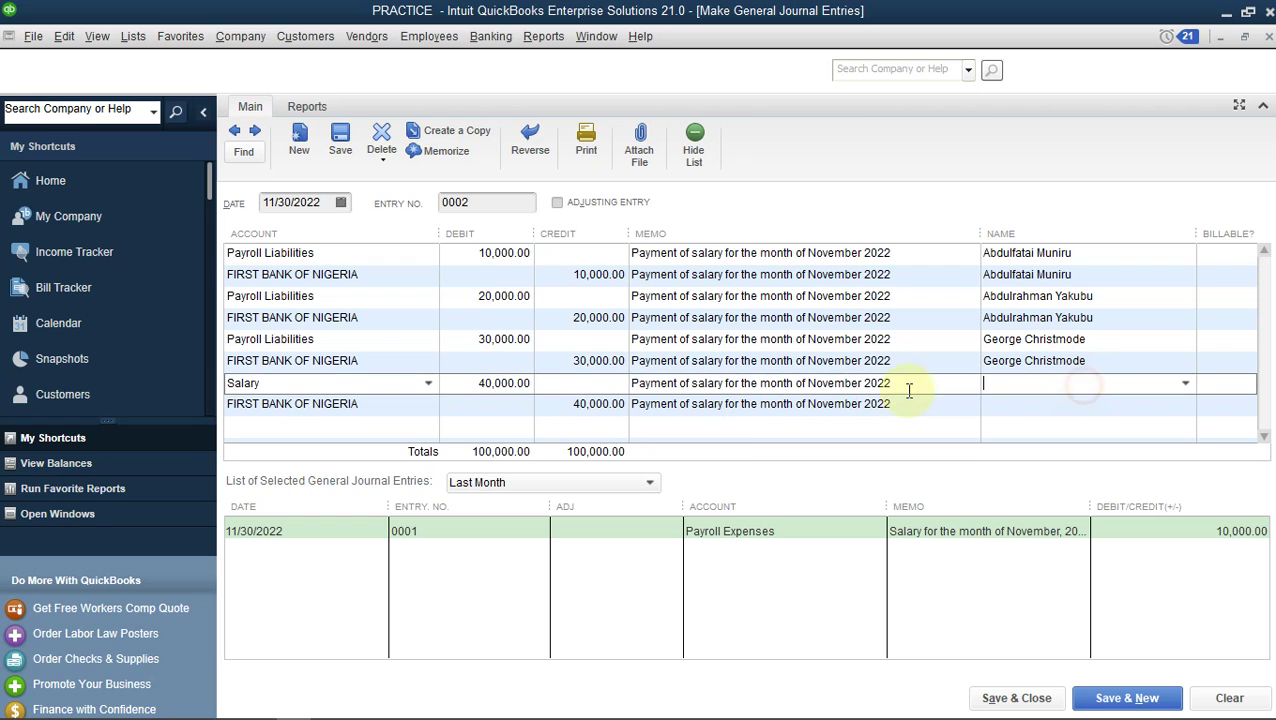
pyautogui.click(284, 389)
pyautogui.write('P')
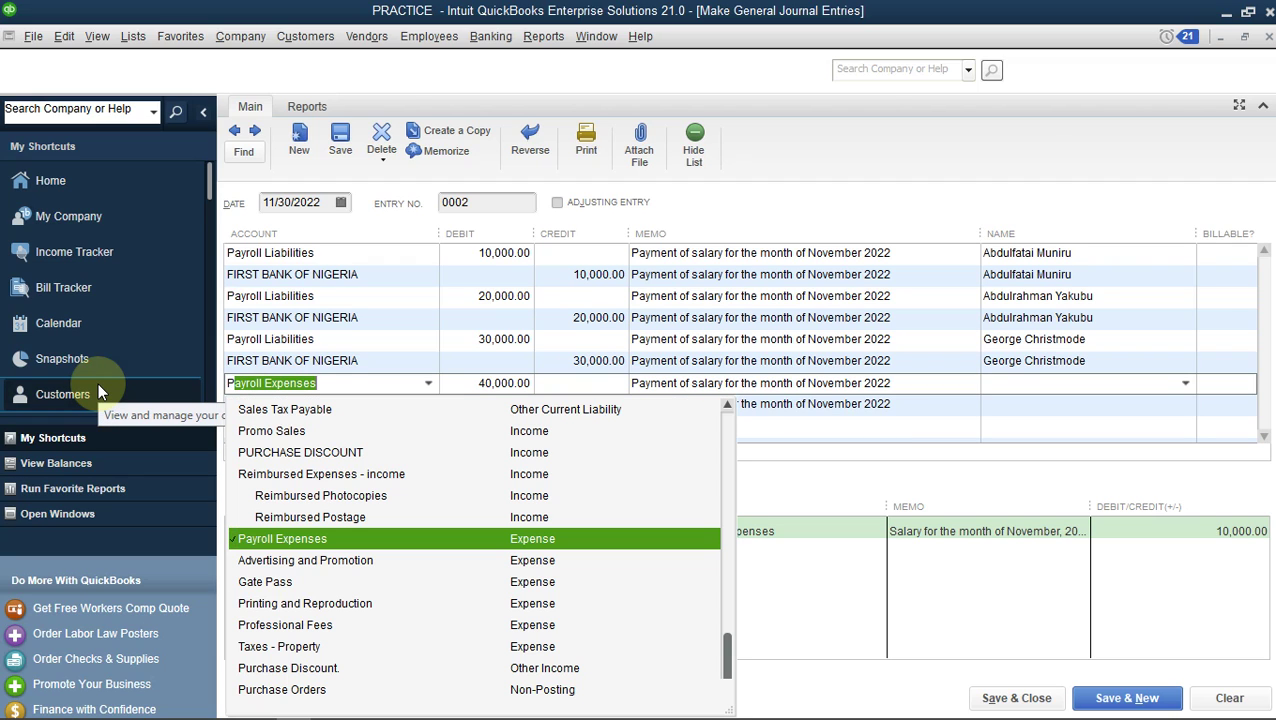
pyautogui.write('a')
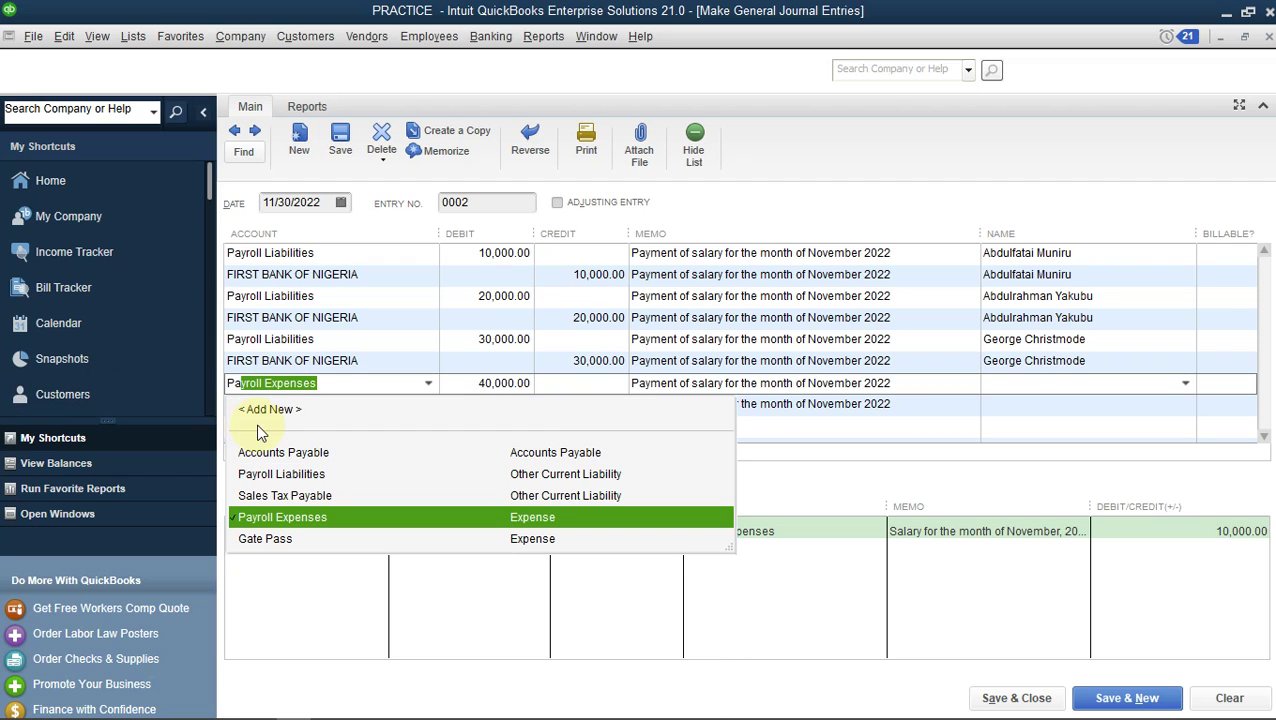
pyautogui.click(282, 474)
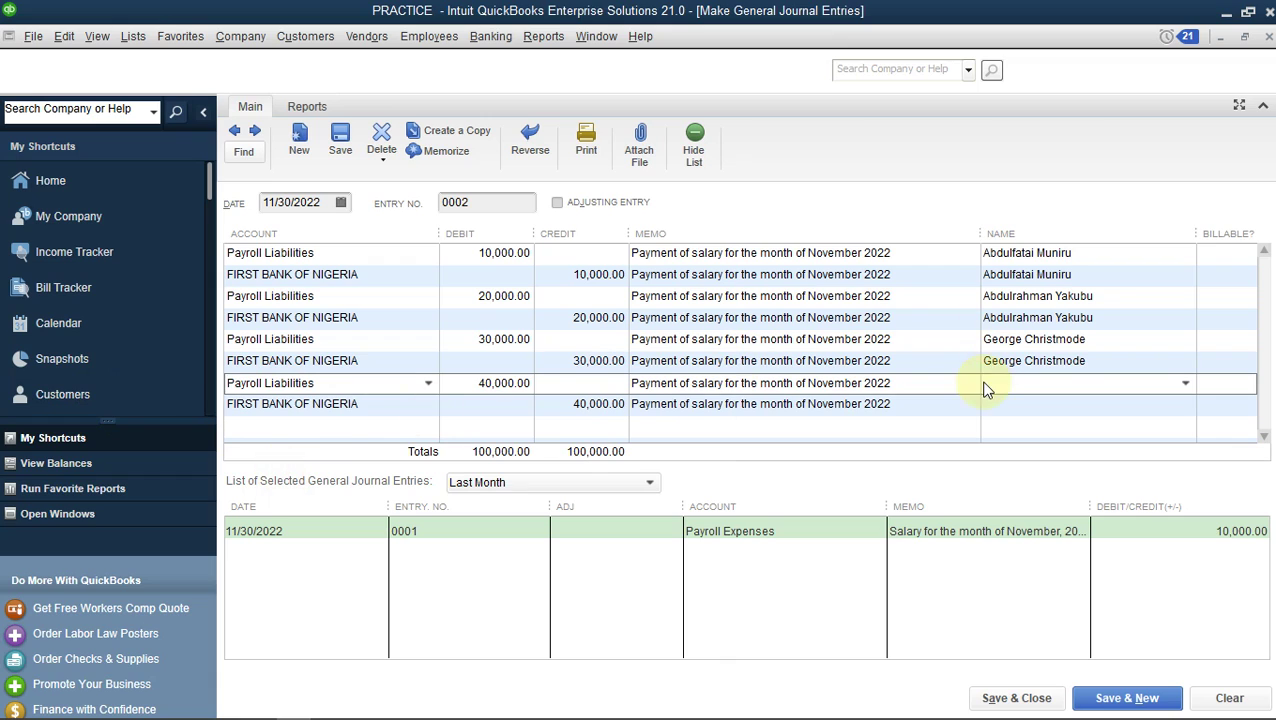
pyautogui.click(1186, 384)
pyautogui.click(929, 624)
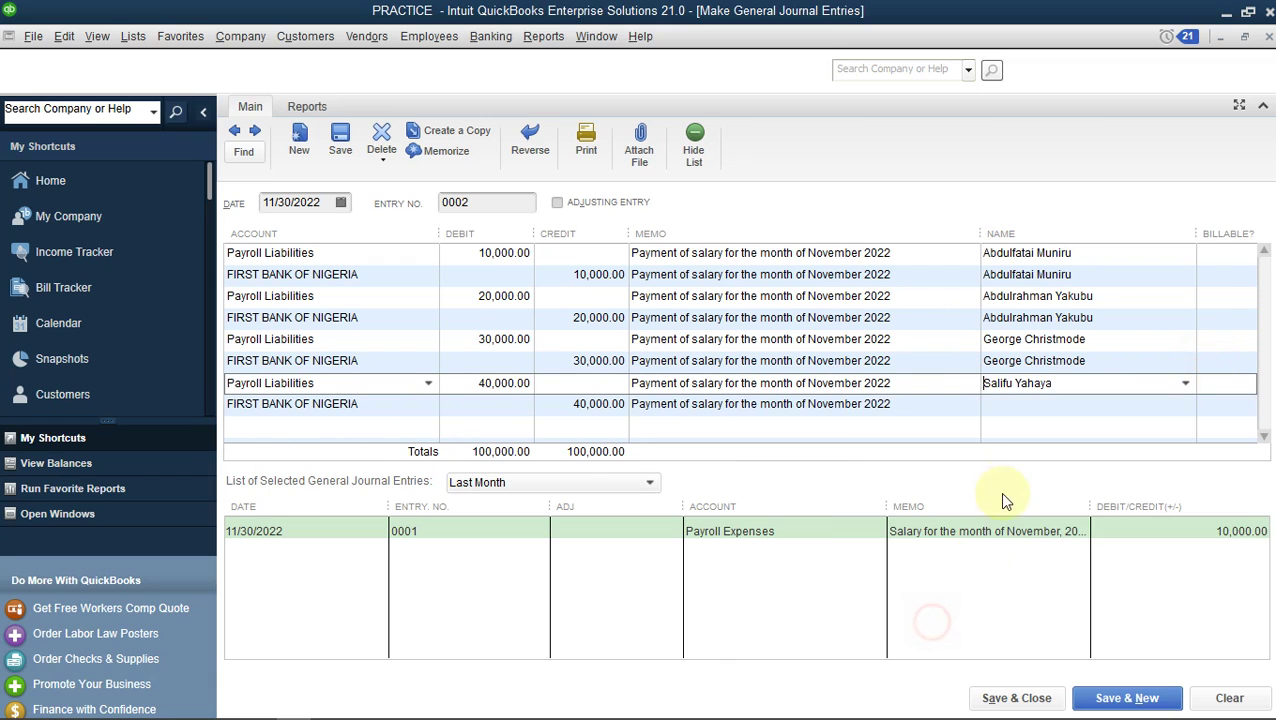
pyautogui.click(997, 404)
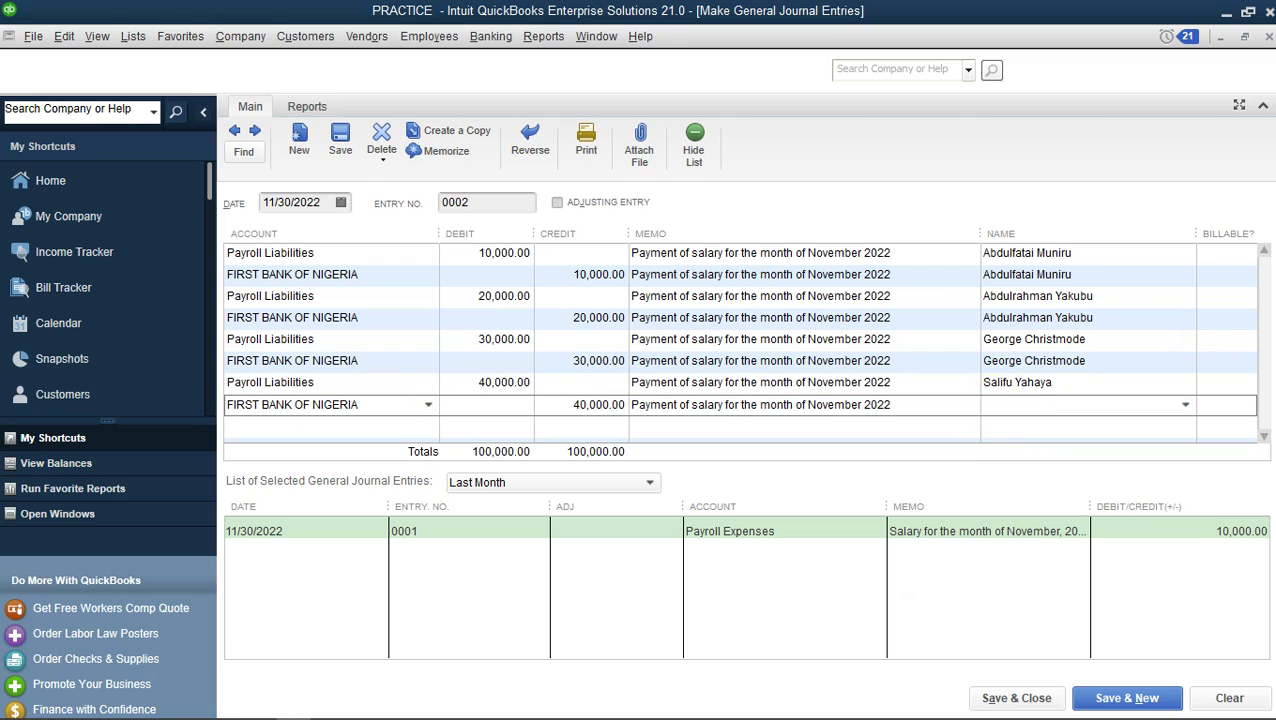
pyautogui.click(1050, 500)
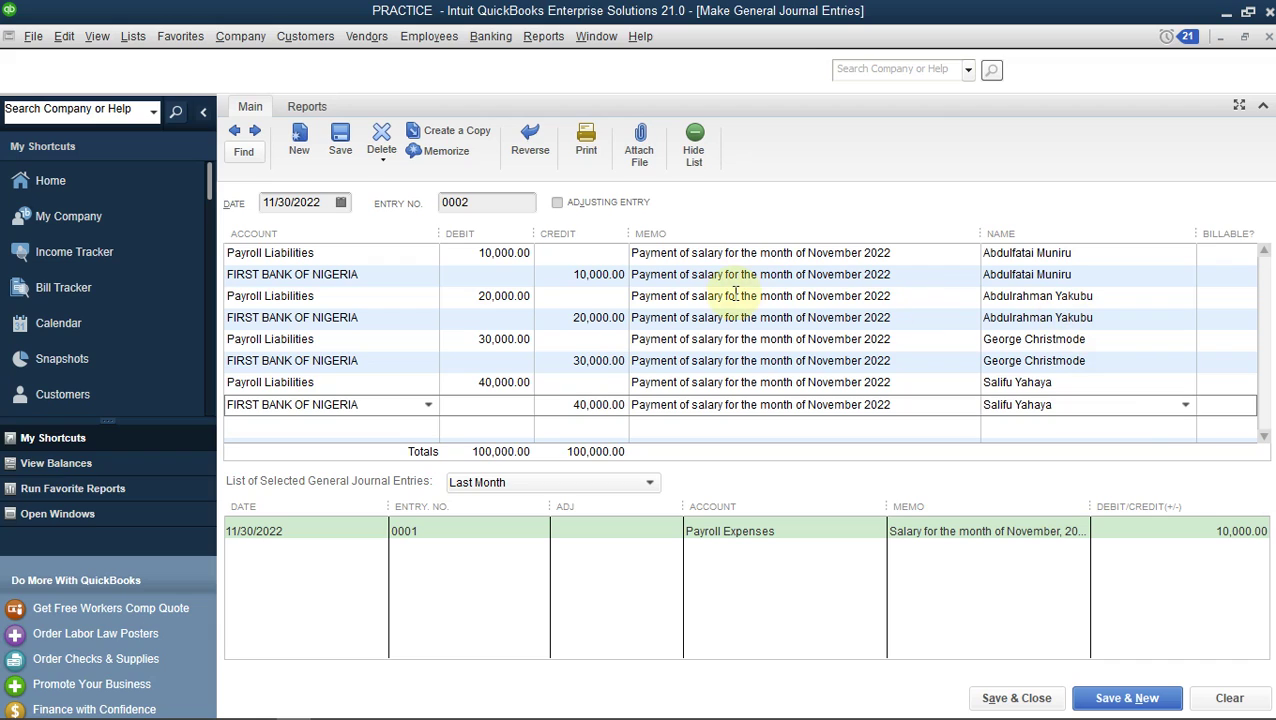
# Change the last Payroll Liabilities debit and FIRST BANK OF NIGERIA credit from 40,000 to 35,000
pyautogui.click(485, 382)
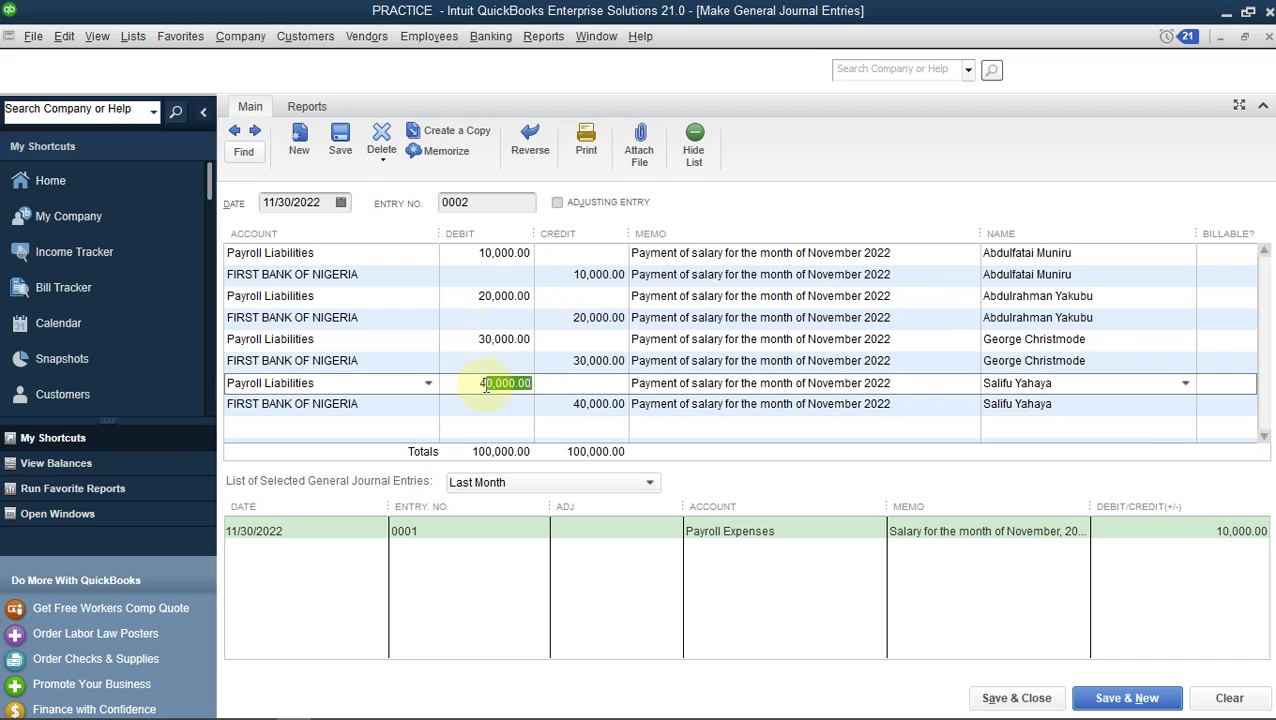
pyautogui.write('3')
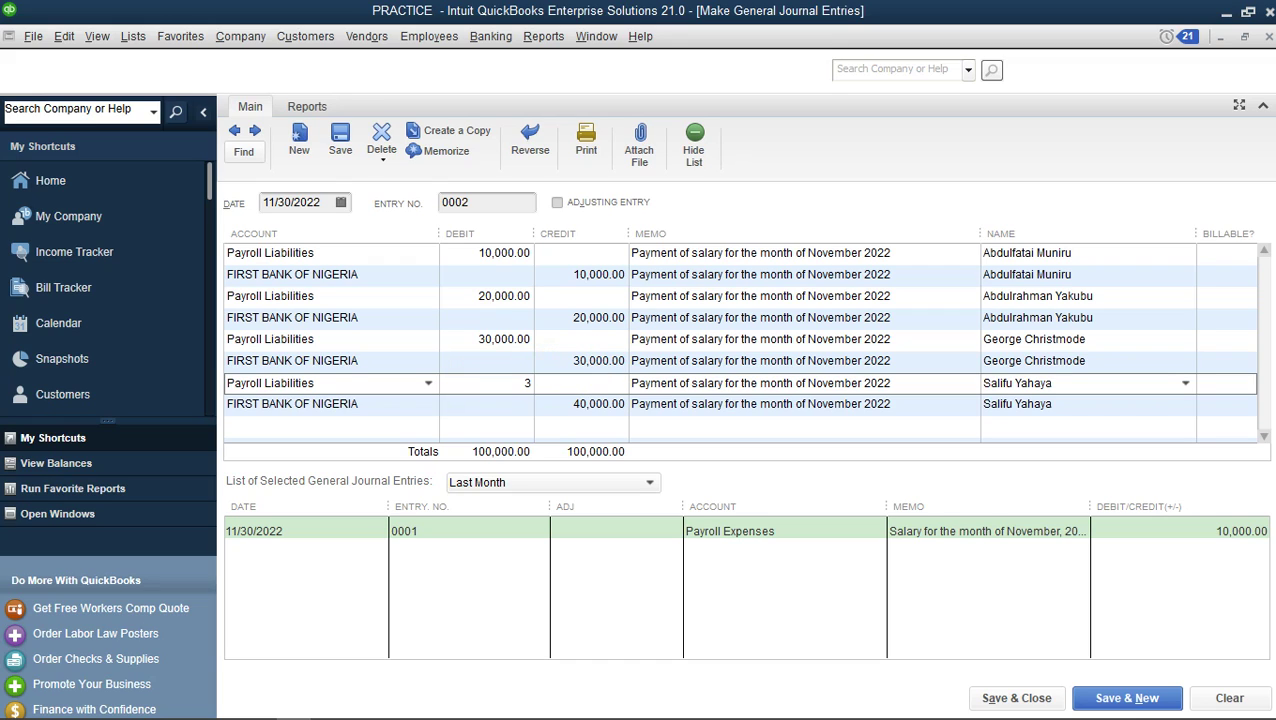
pyautogui.write('5,000')
pyautogui.click(584, 380)
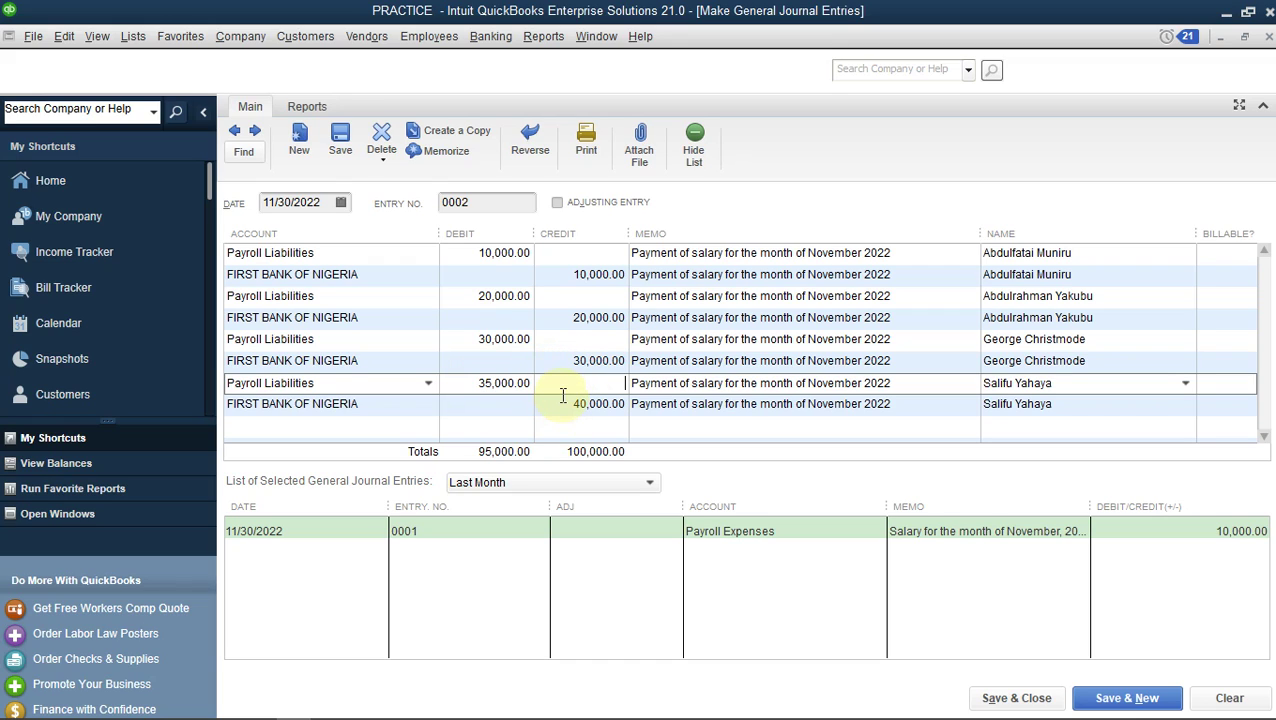
pyautogui.click(585, 404)
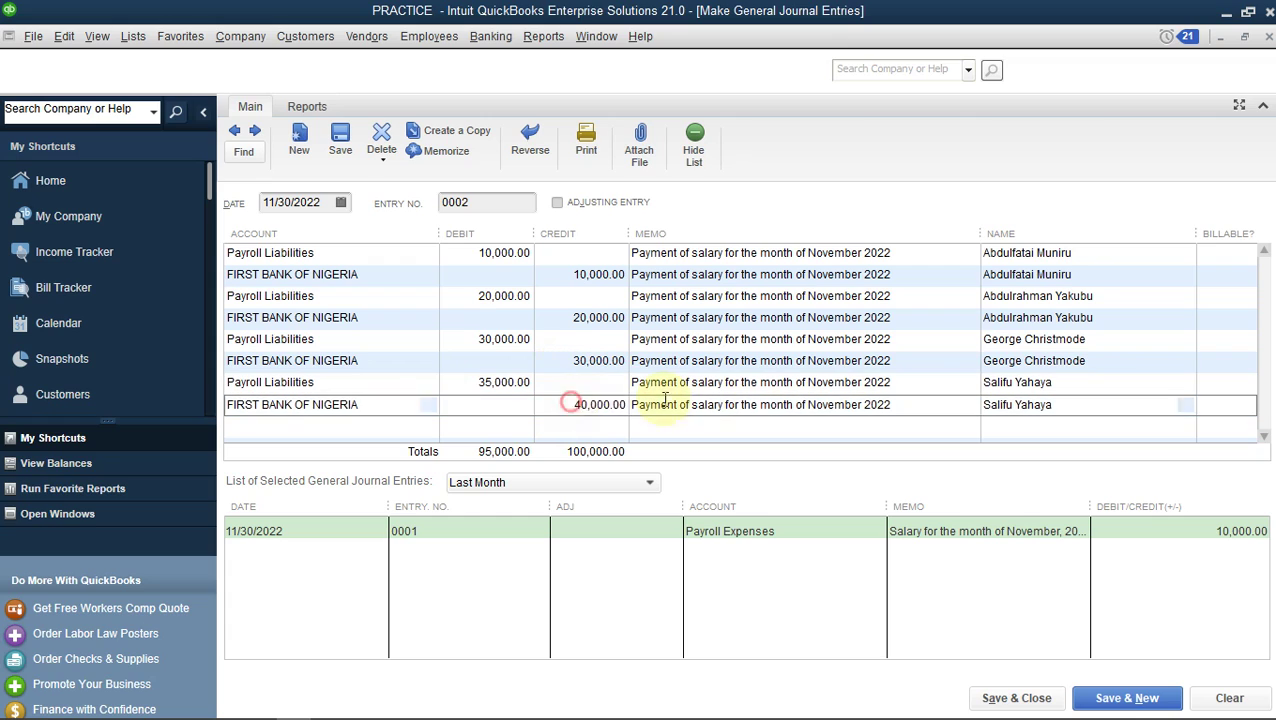
pyautogui.write('35000')
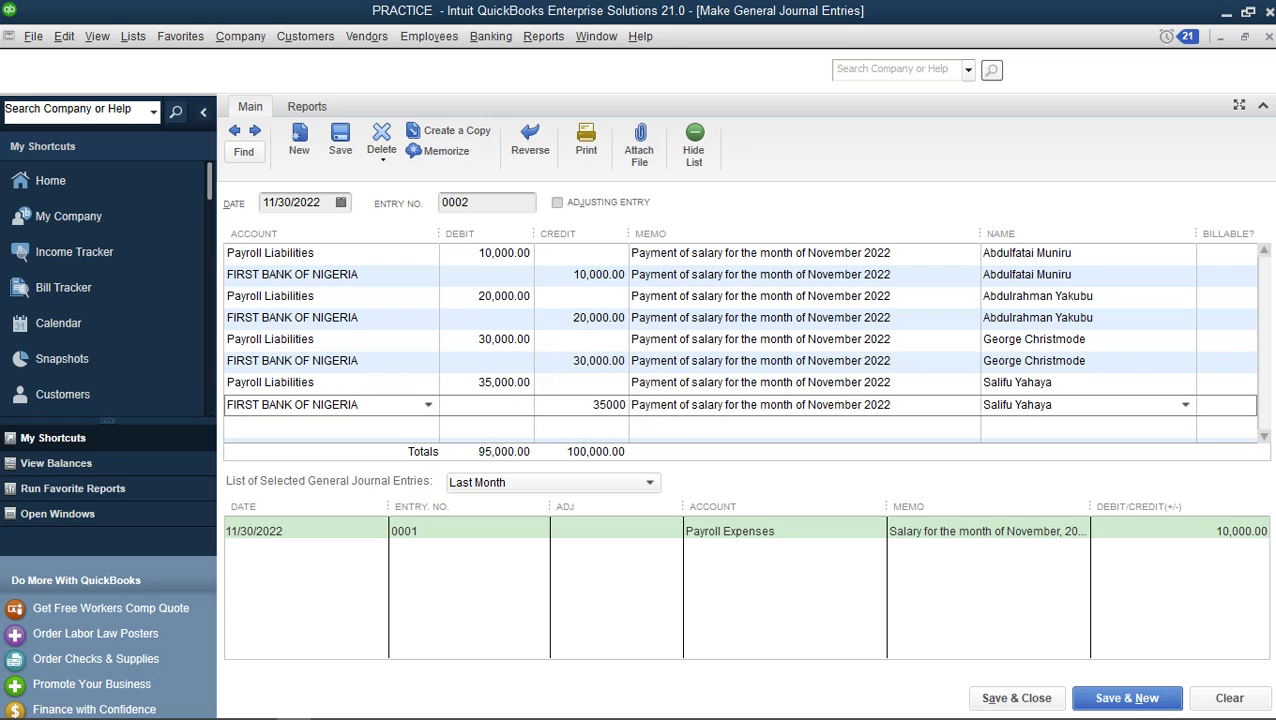
pyautogui.click(700, 402)
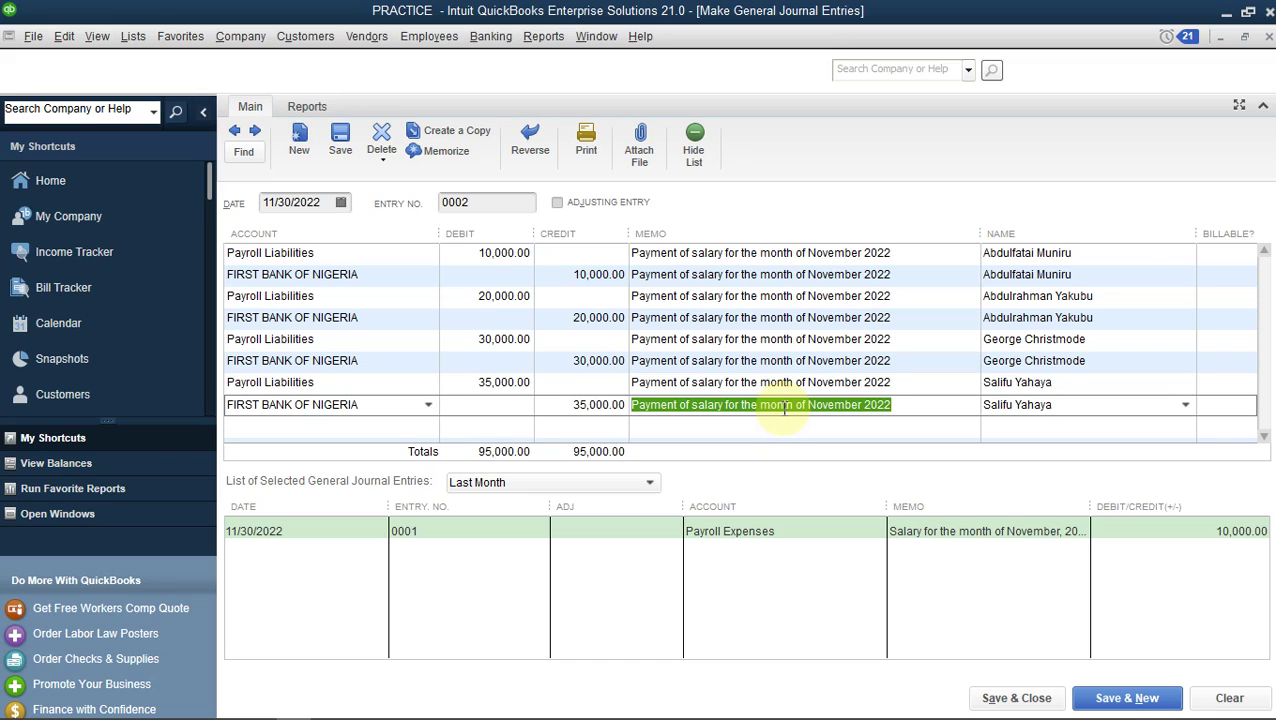
# Save journal entry 0002 and close the Transactions by Account report without memorizing it
pyautogui.click(1016, 698)
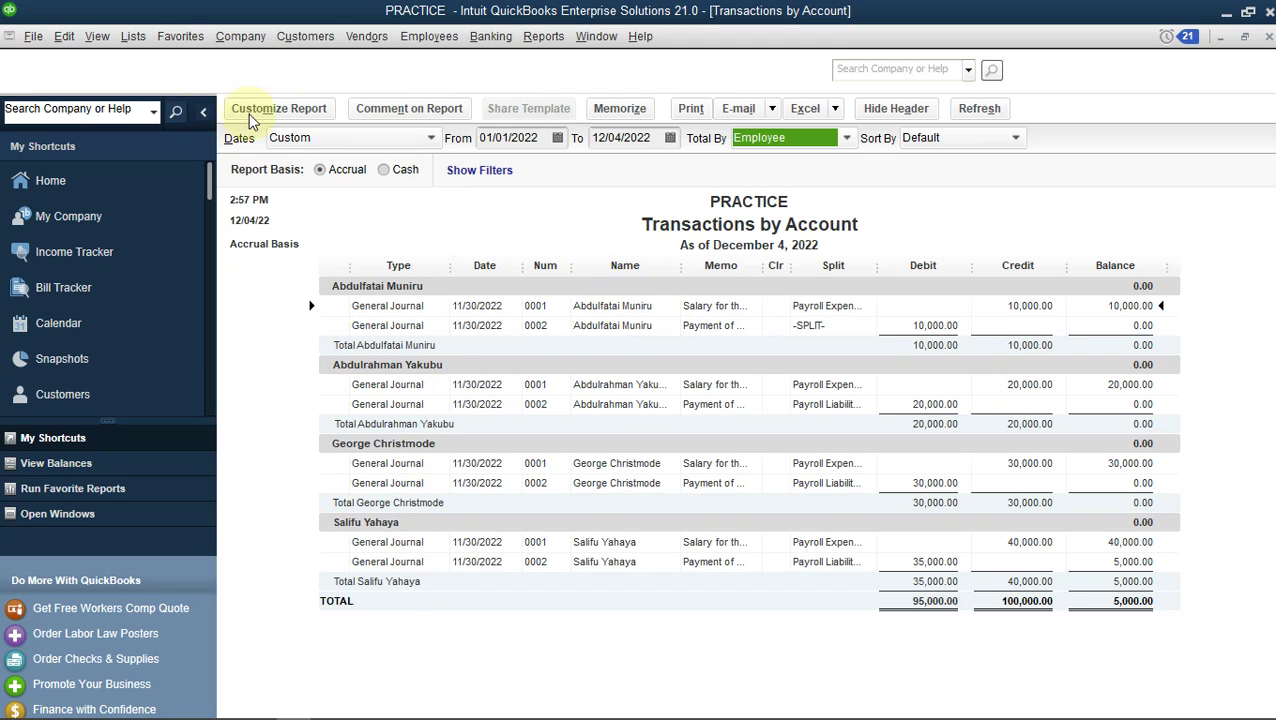
pyautogui.click(42, 516)
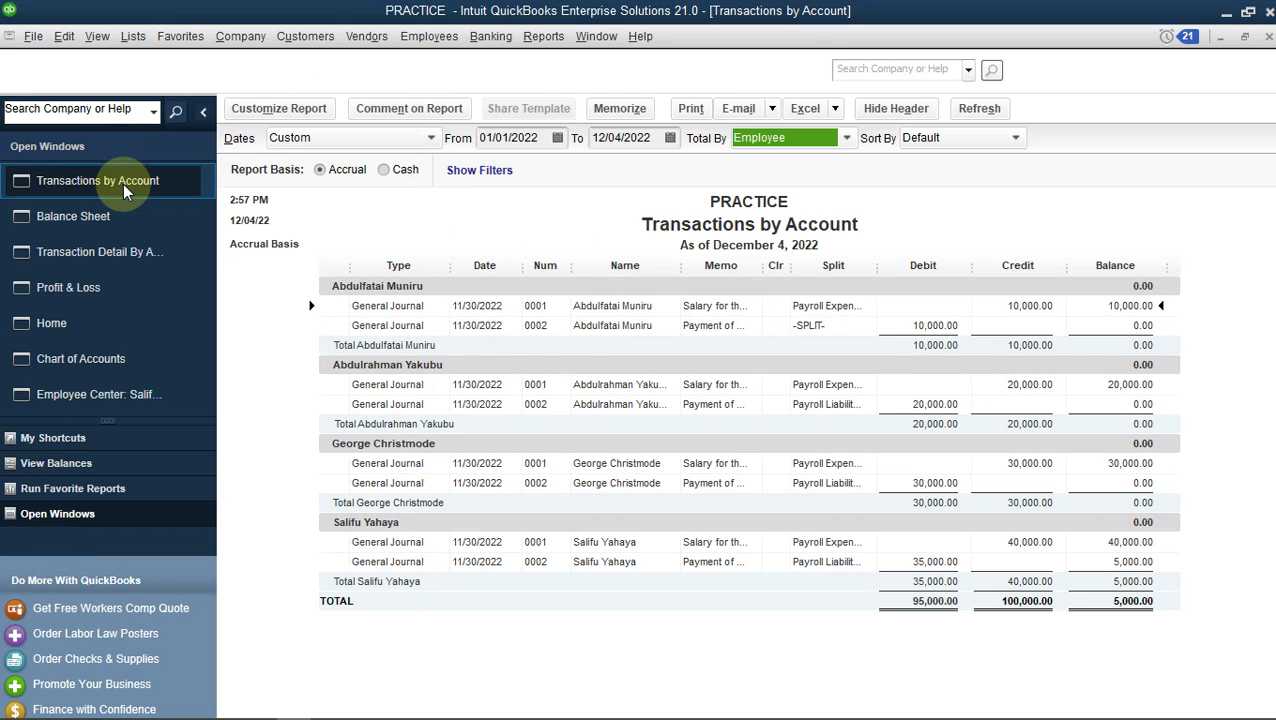
pyautogui.click(1269, 37)
pyautogui.click(743, 367)
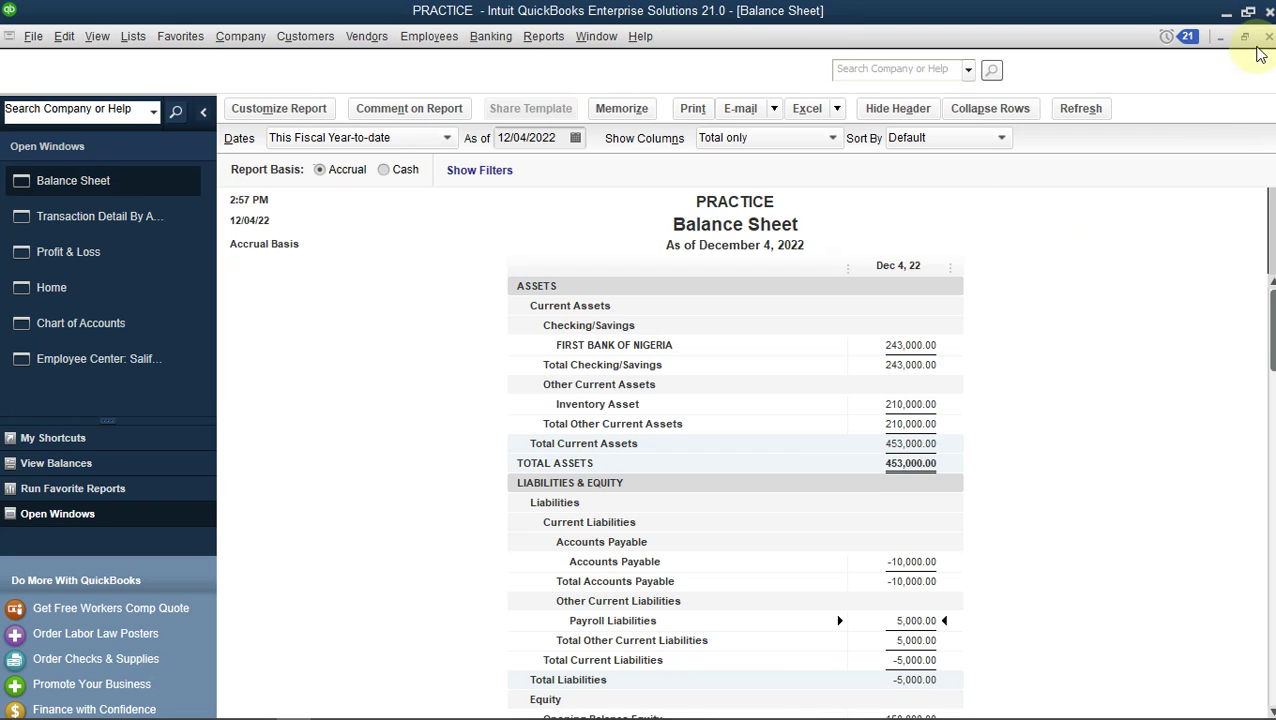
# Close the Balance Sheet, Transaction Detail and Profit & Loss reports without memorizing, plus remaining windows
pyautogui.click(1268, 38)
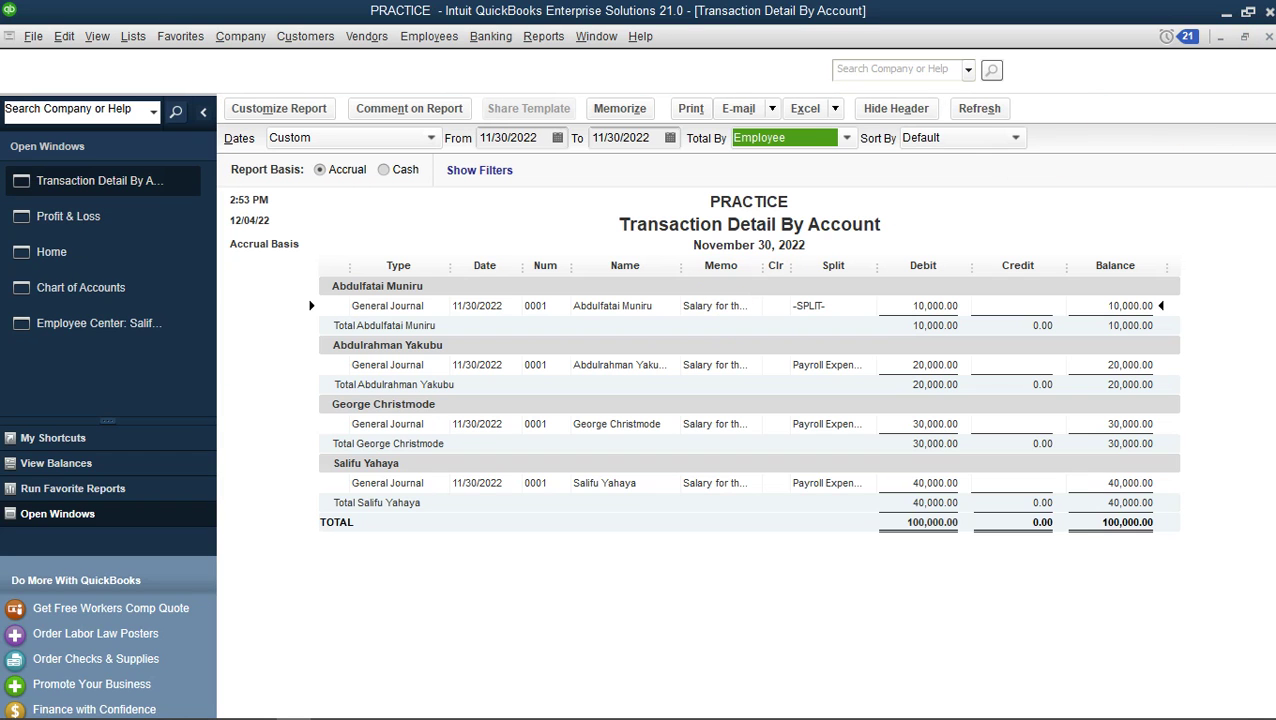
pyautogui.click(1268, 40)
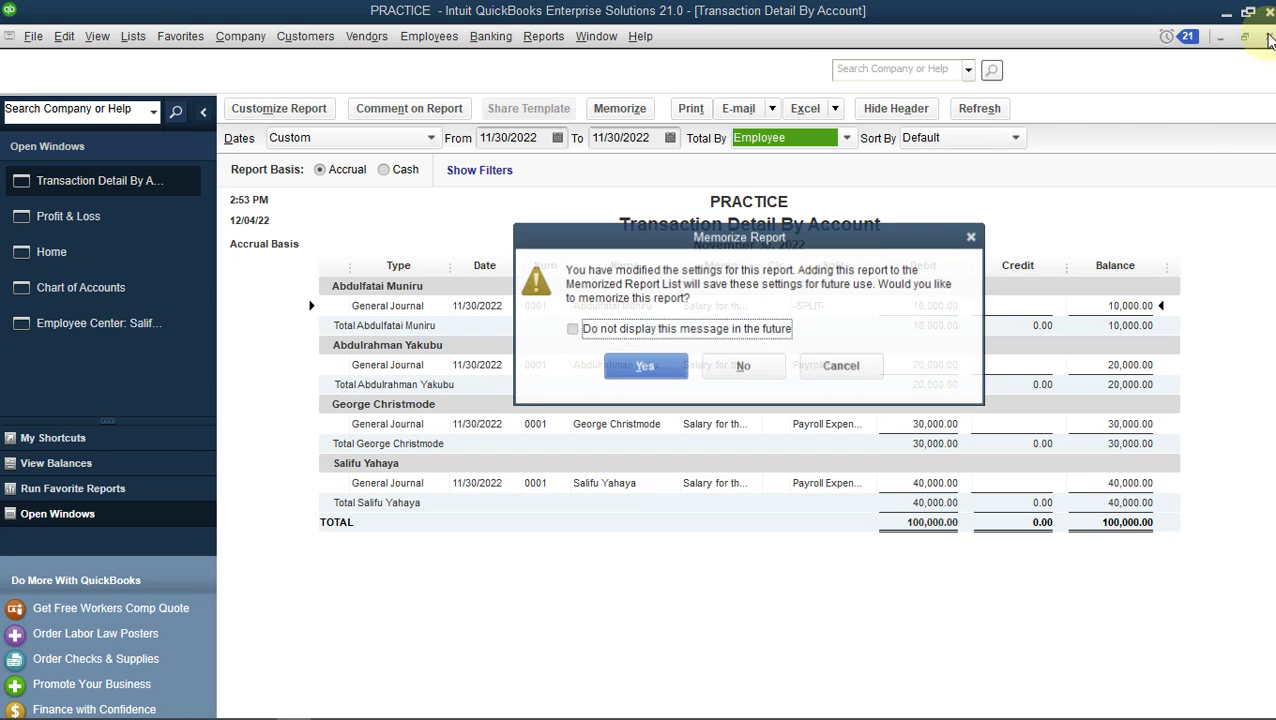
pyautogui.click(737, 370)
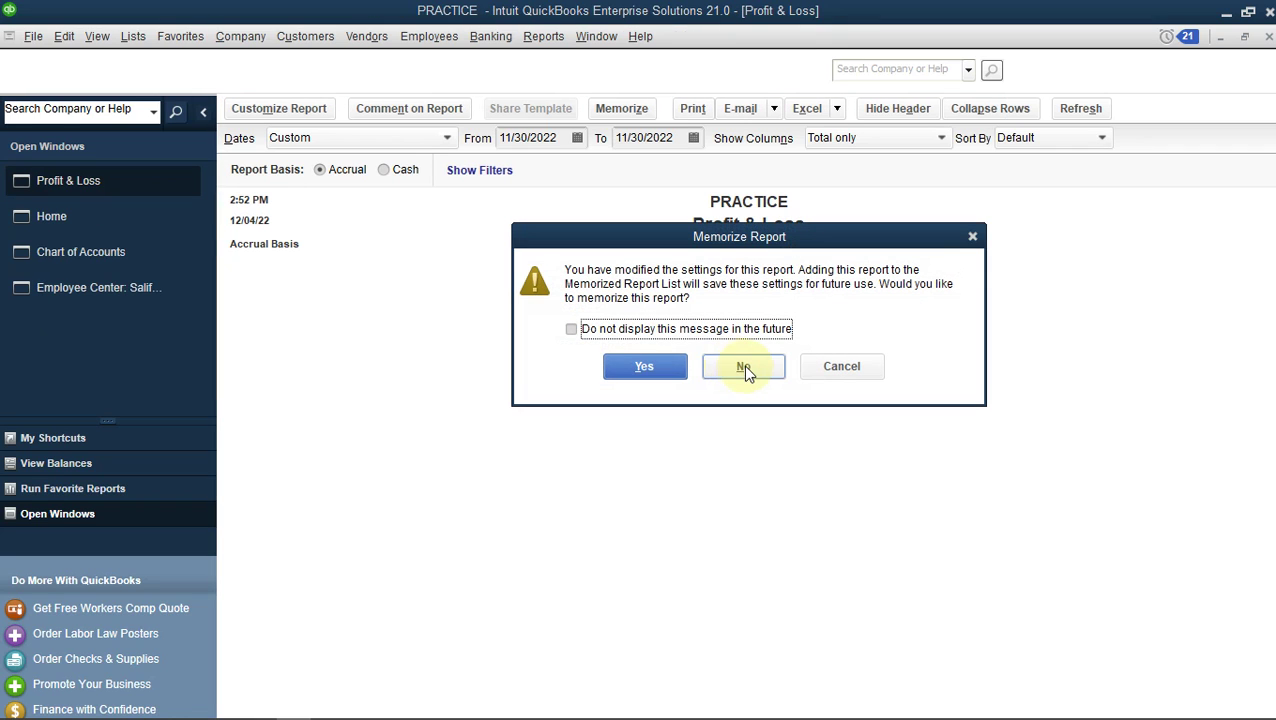
pyautogui.click(745, 369)
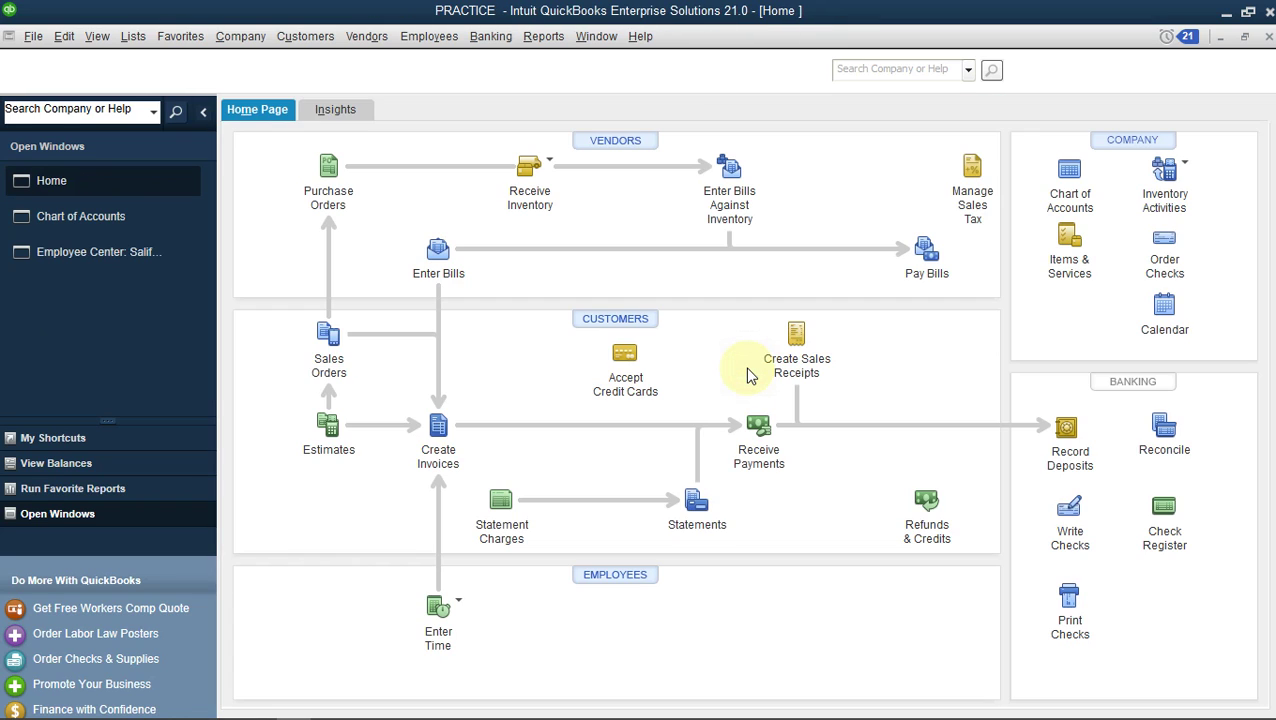
pyautogui.press('Escape')
pyautogui.press('Escape')
pyautogui.press('Escape')
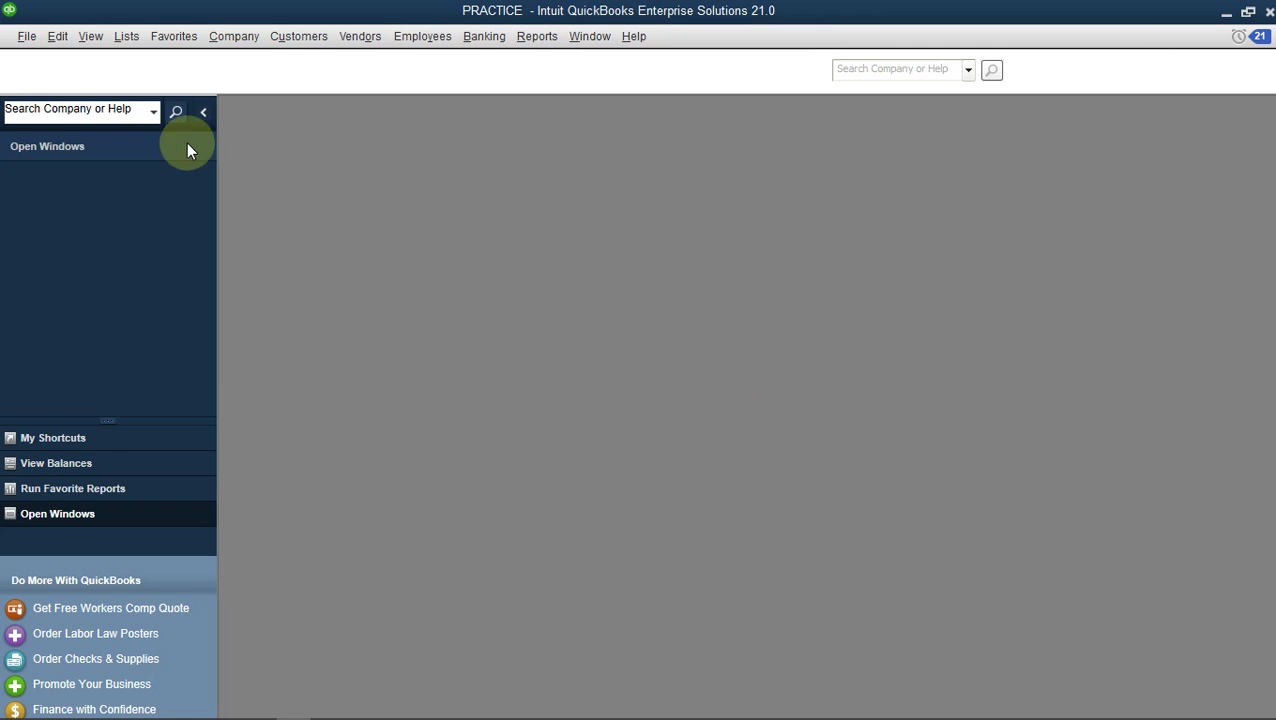
# Open the Profit & Loss Standard report and maximize it
pyautogui.click(530, 38)
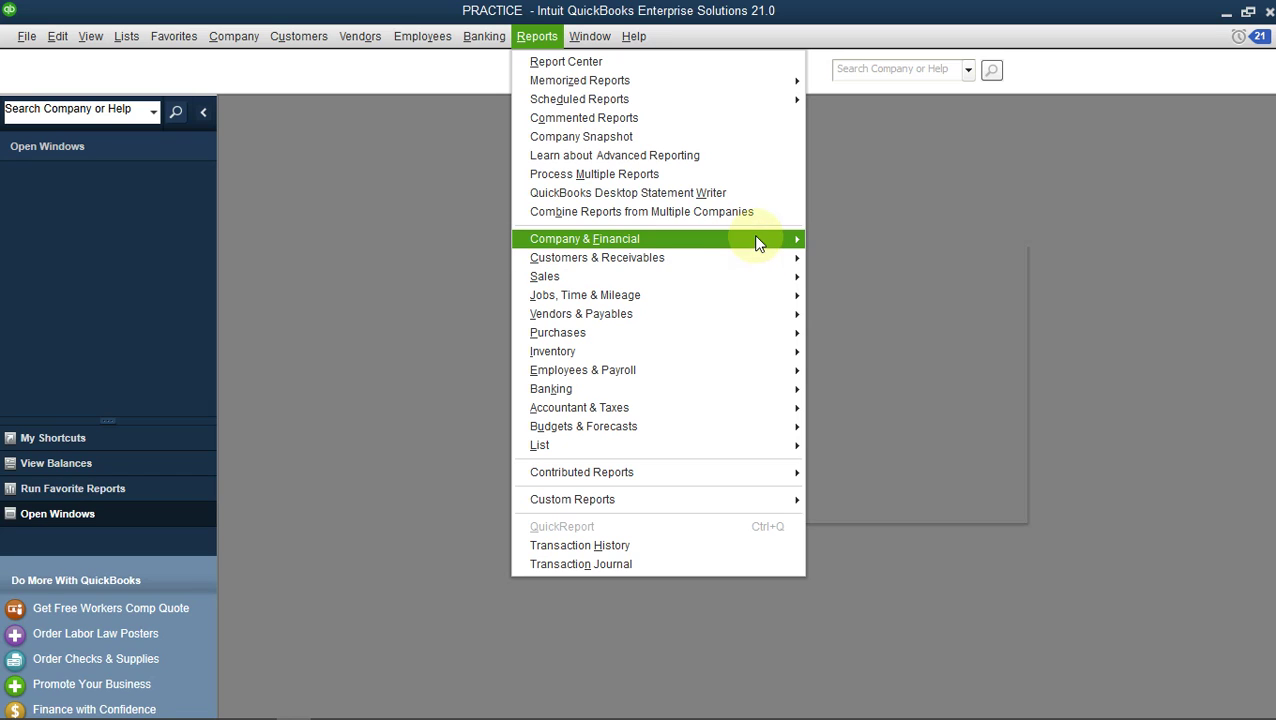
pyautogui.moveTo(757, 241)
pyautogui.click(889, 242)
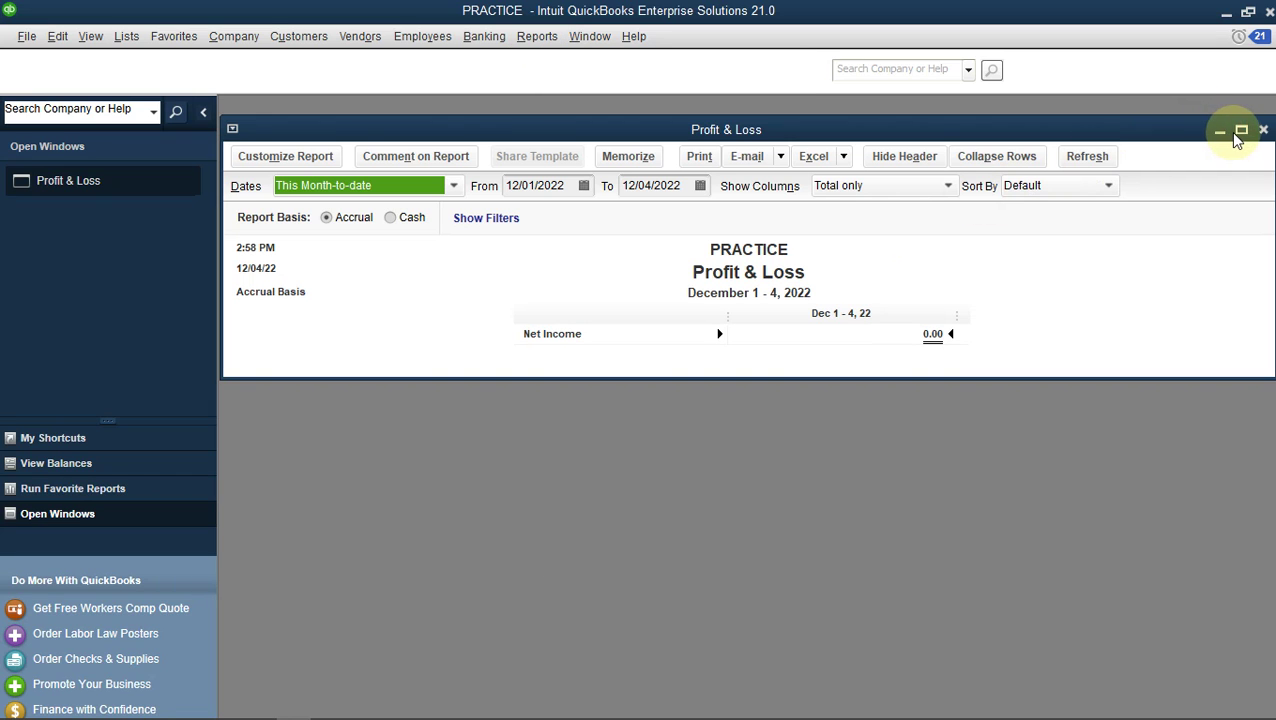
pyautogui.click(1240, 132)
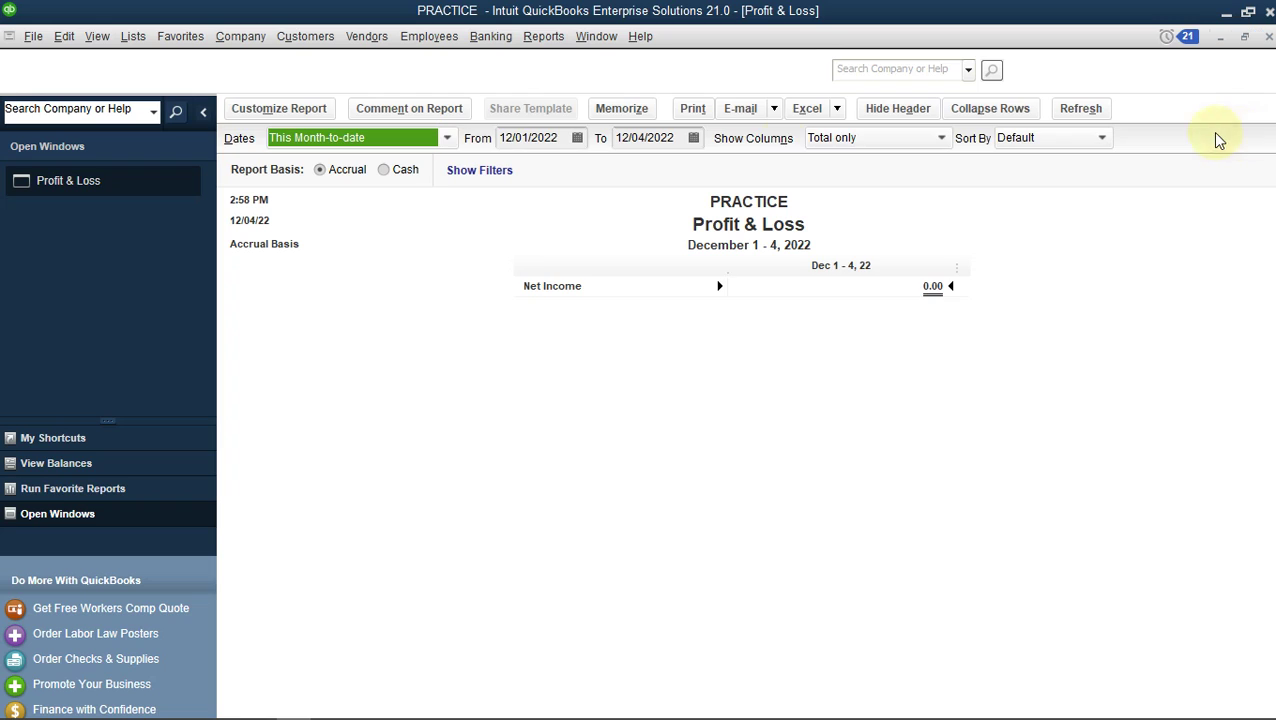
# Set the report's From and To dates to 11/30/2022 and refresh it
pyautogui.click(577, 138)
pyautogui.click(517, 170)
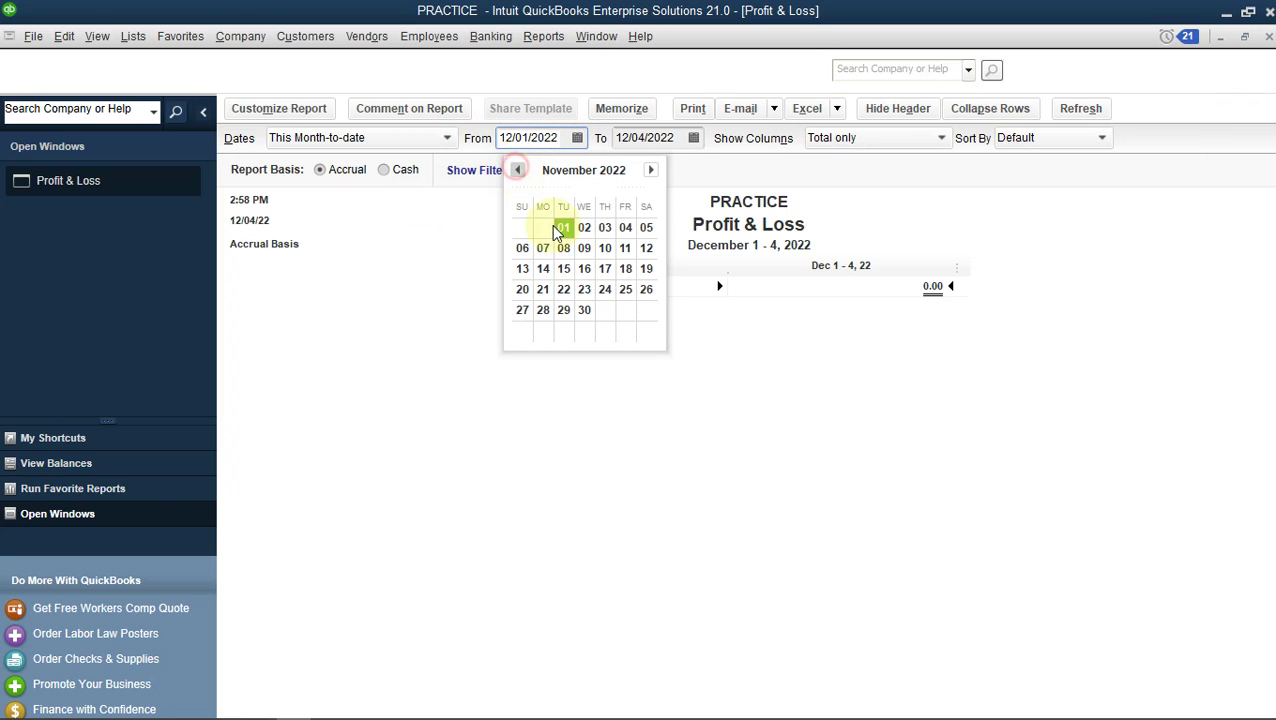
pyautogui.click(584, 310)
pyautogui.click(693, 137)
pyautogui.click(635, 170)
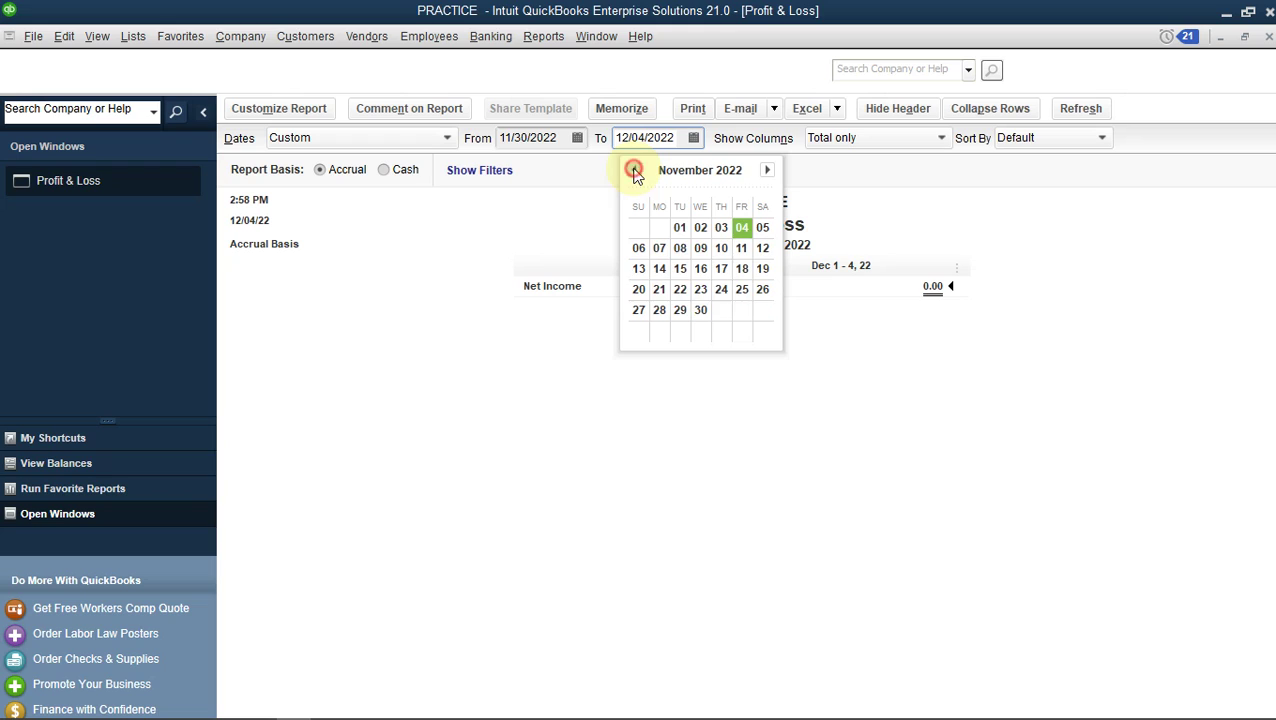
pyautogui.click(701, 310)
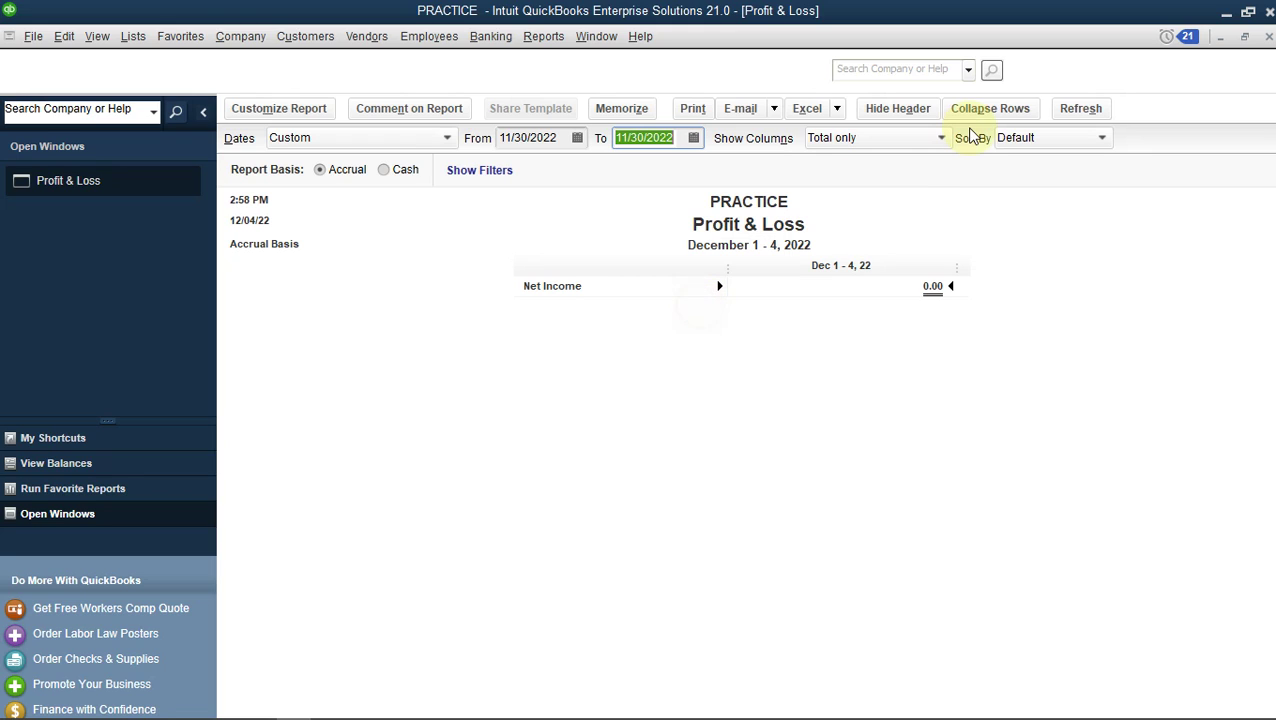
pyautogui.click(1075, 115)
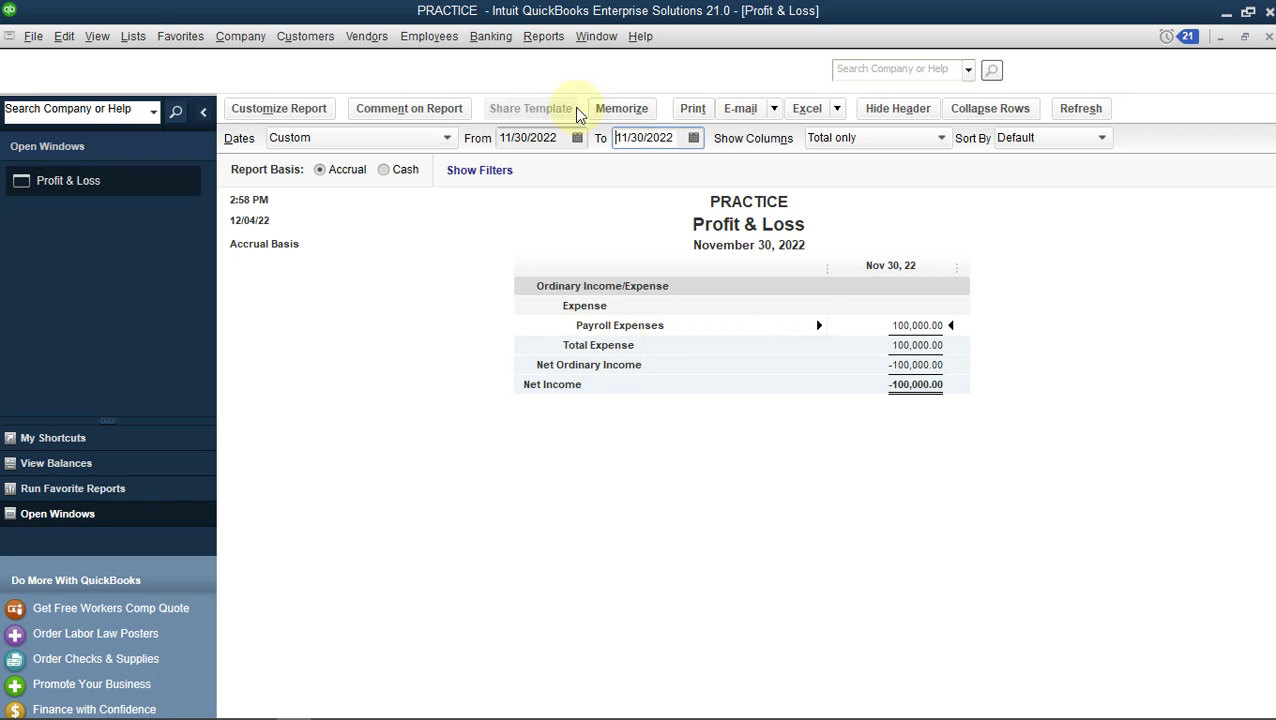
# Open the Balance Sheet Standard, QuickZoom into Payroll Liabilities, and total it by Employee
pyautogui.click(543, 36)
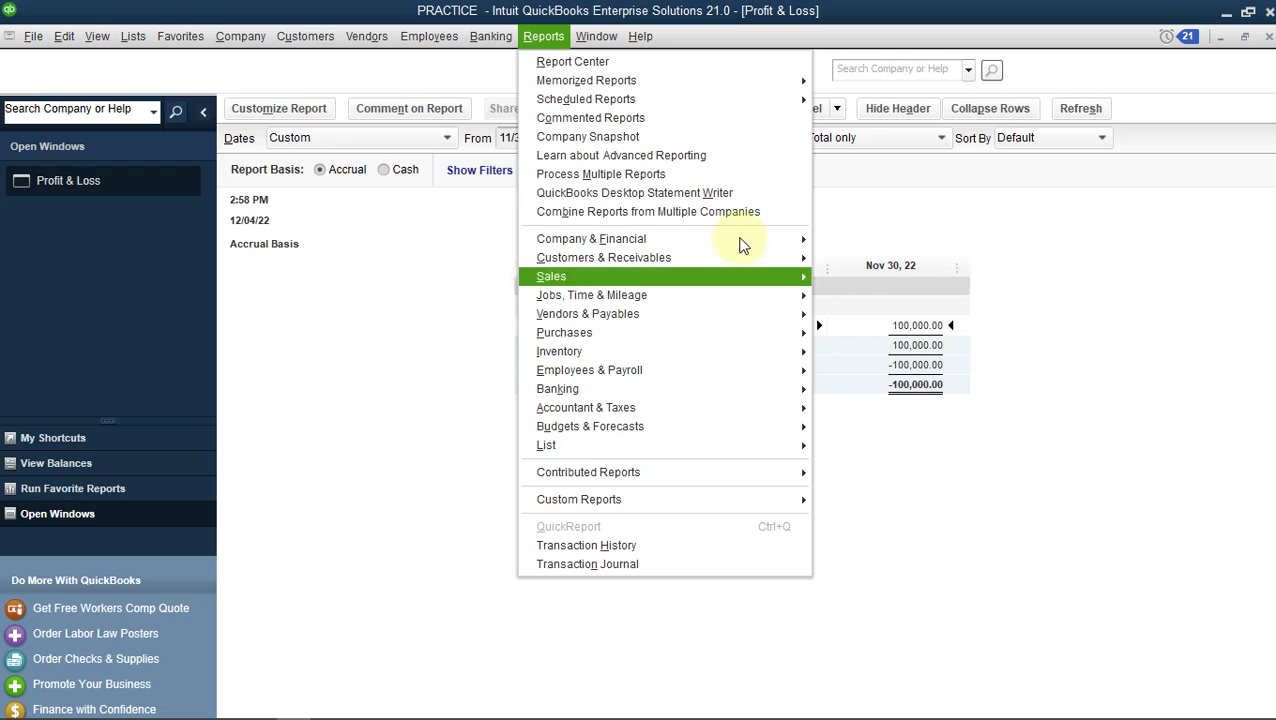
pyautogui.moveTo(760, 238)
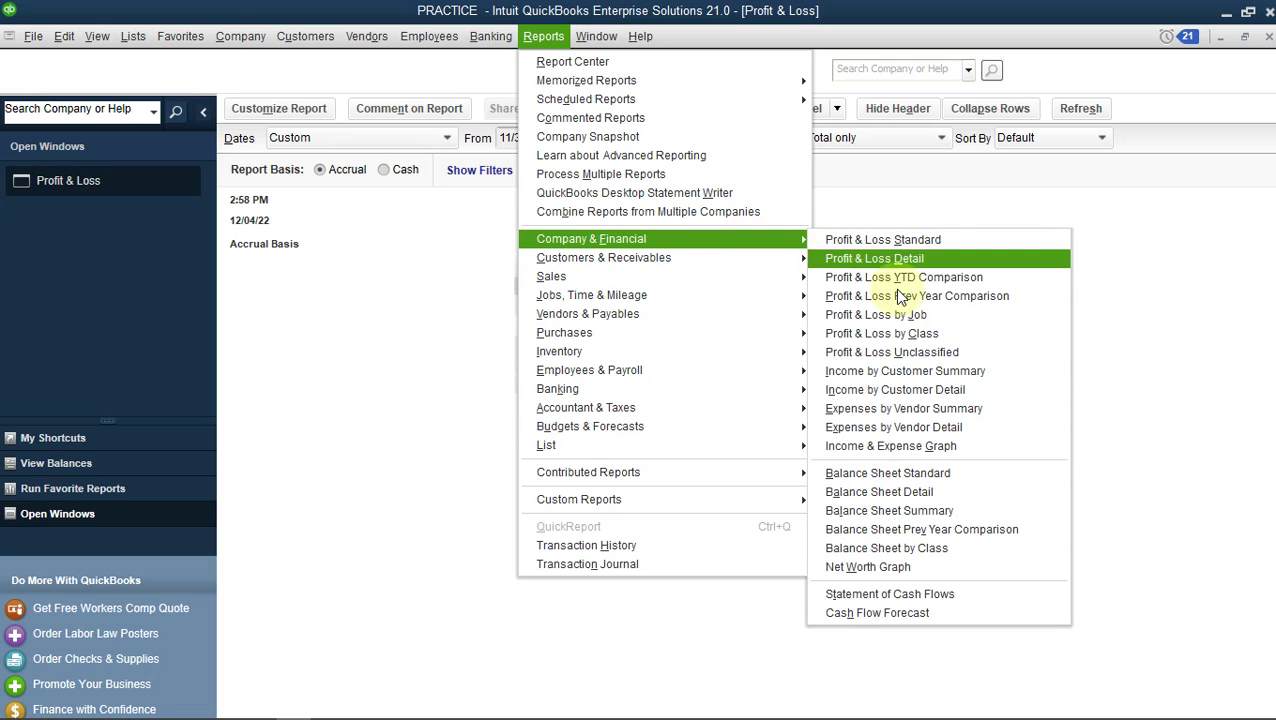
pyautogui.click(874, 472)
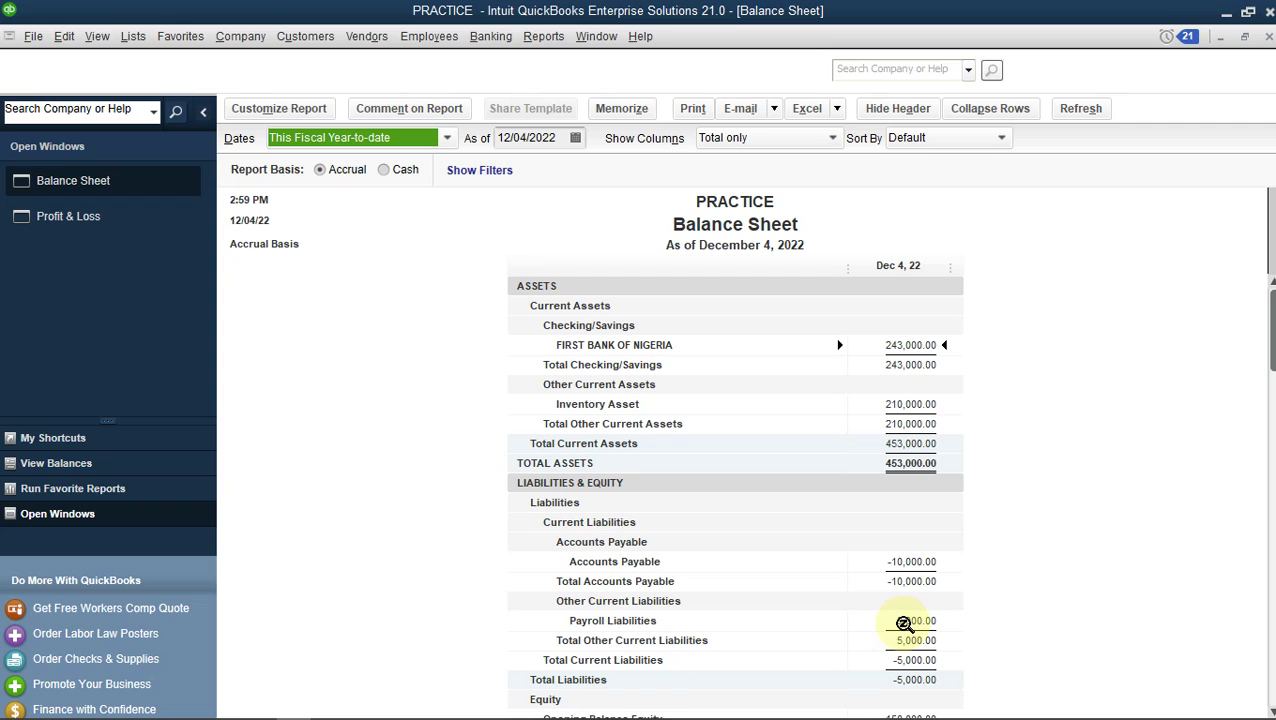
pyautogui.doubleClick(903, 623)
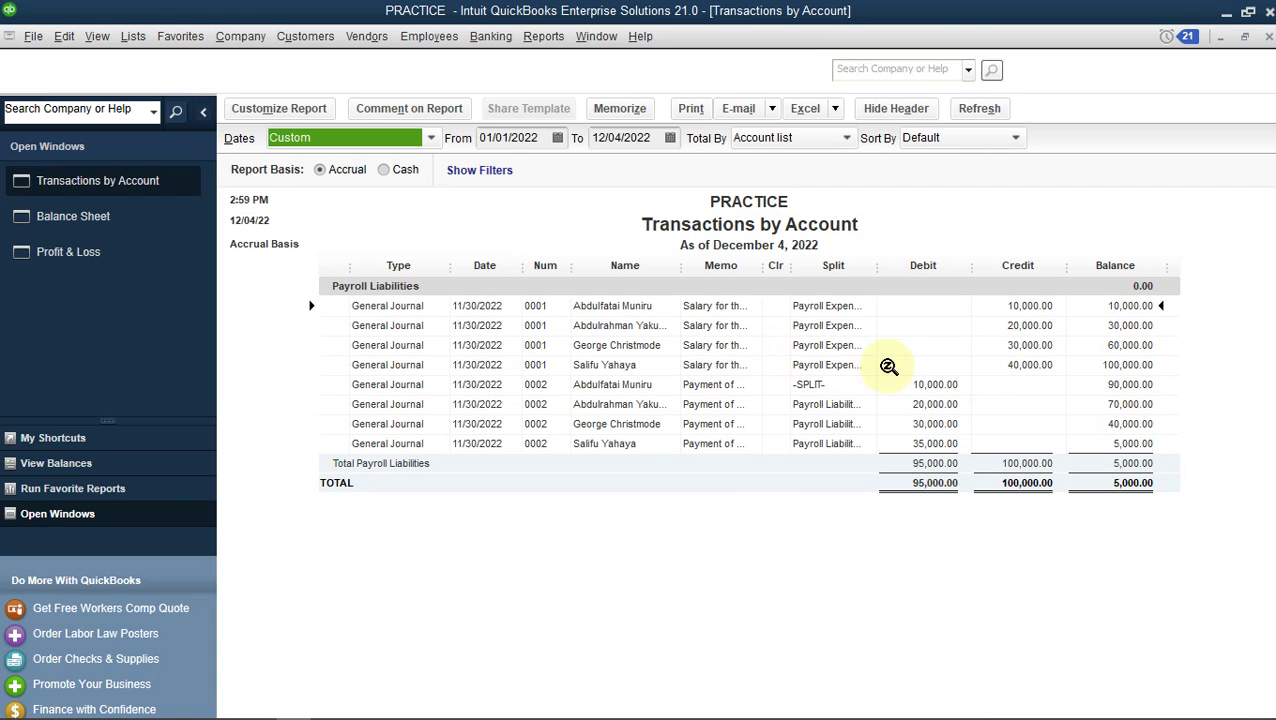
pyautogui.click(840, 142)
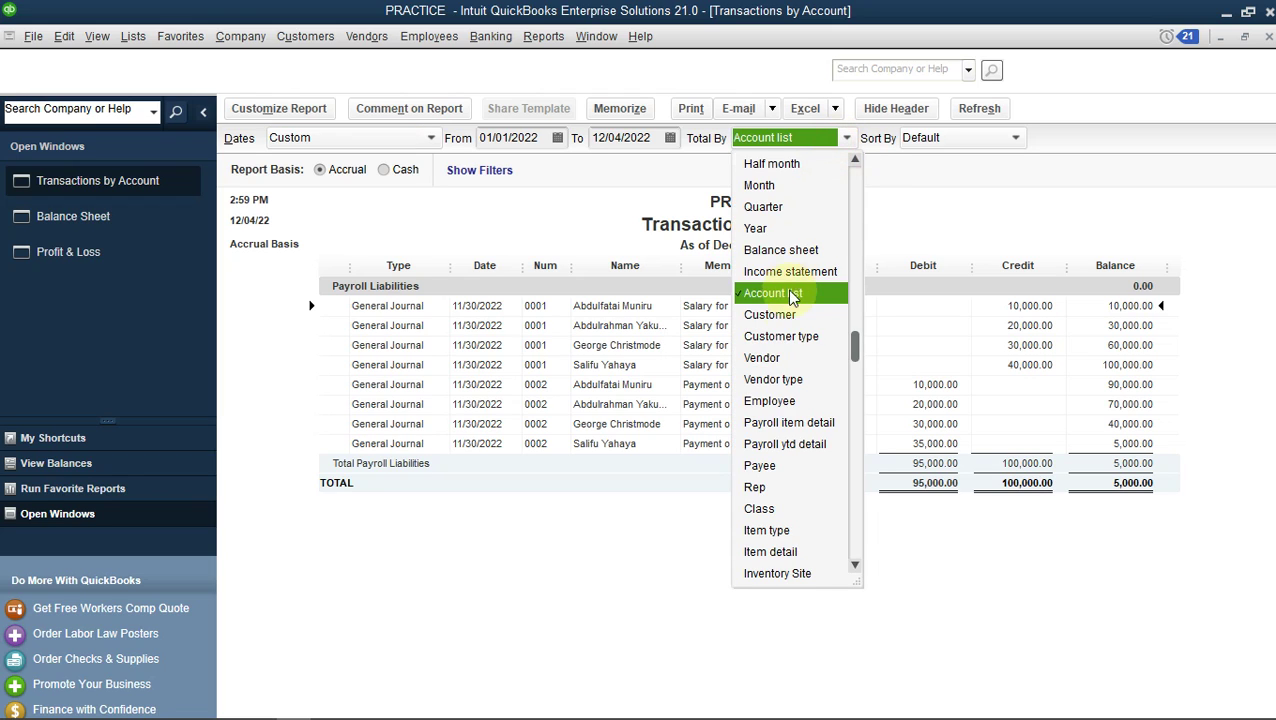
pyautogui.click(770, 404)
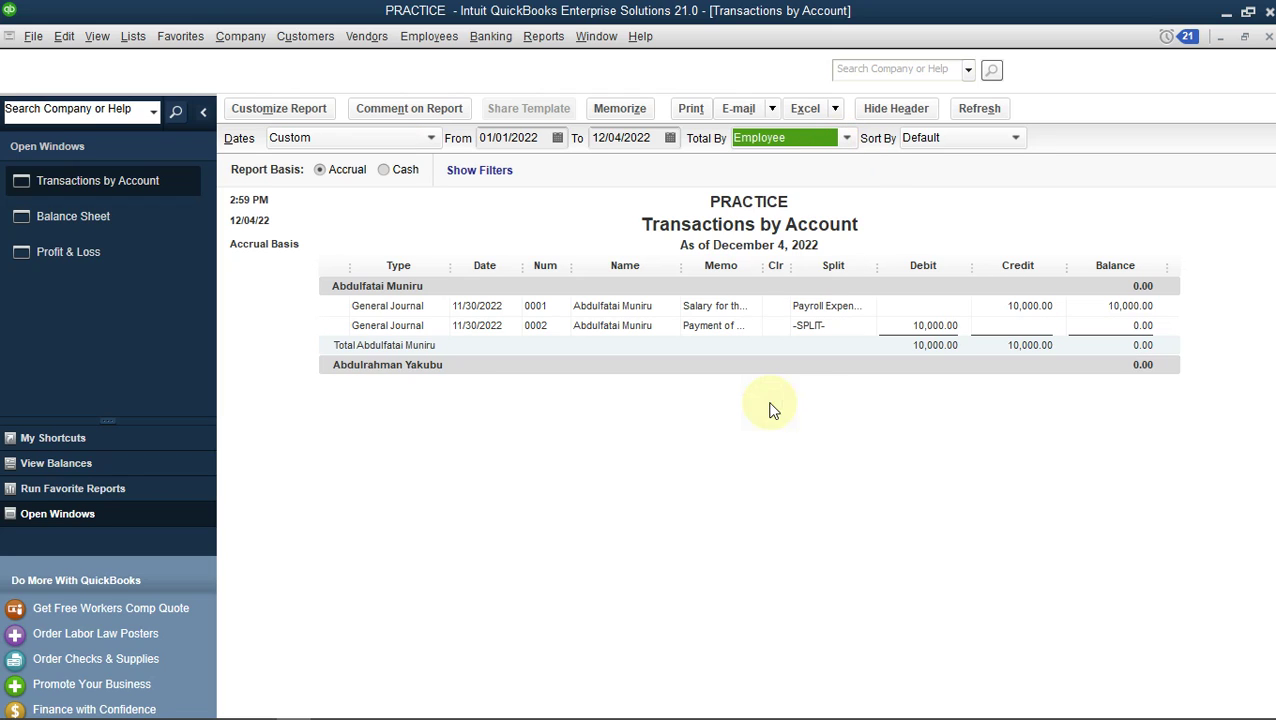